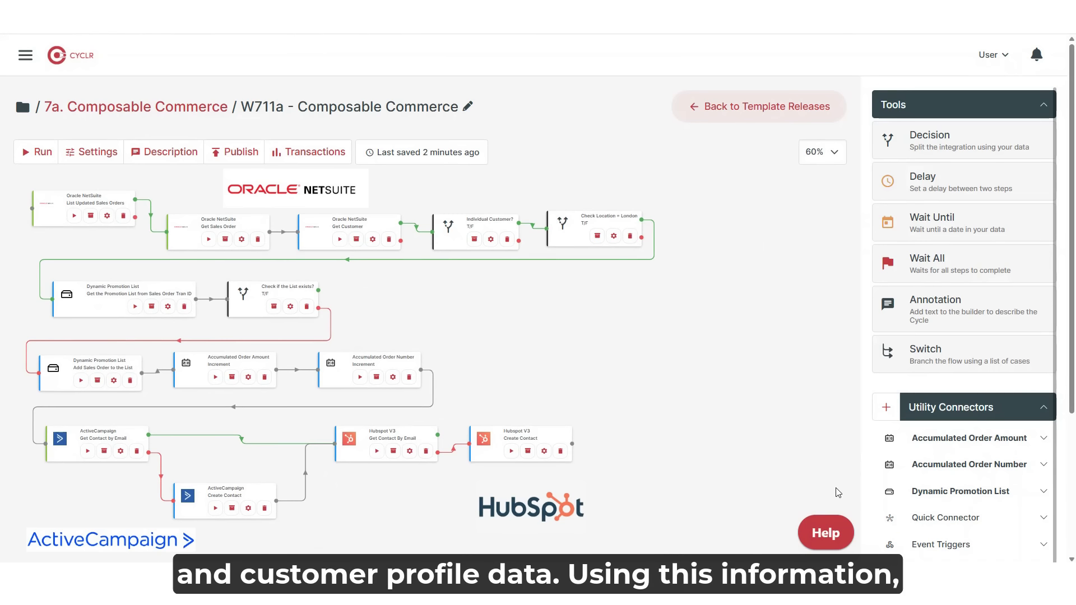
Set the workflow canvas zoom to 90% and examine the steps of the W711c - Composable Commerce template
left_click(835, 152)
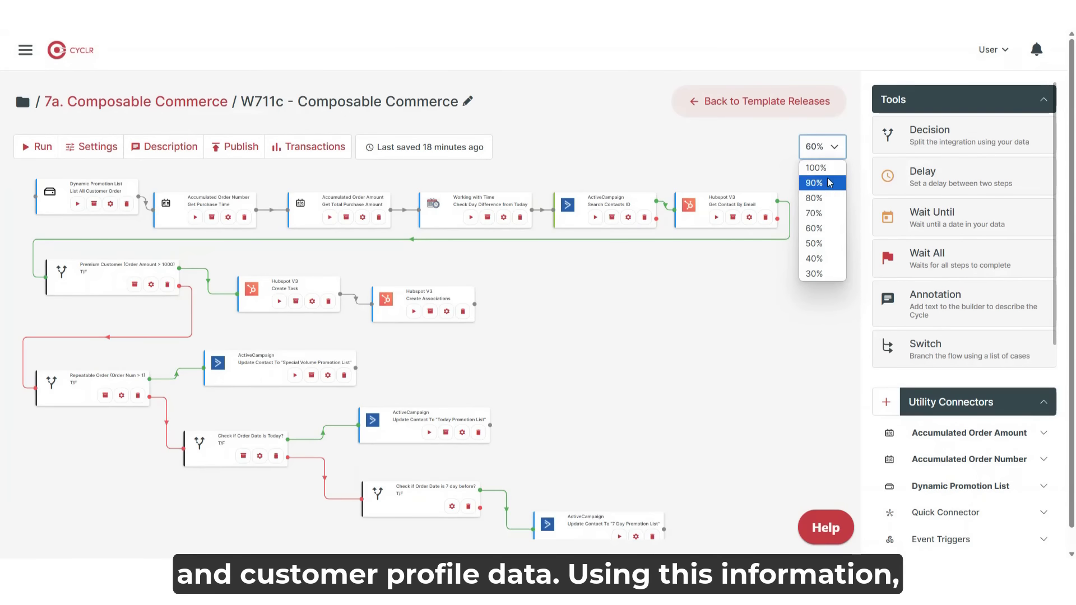
left_click(830, 183)
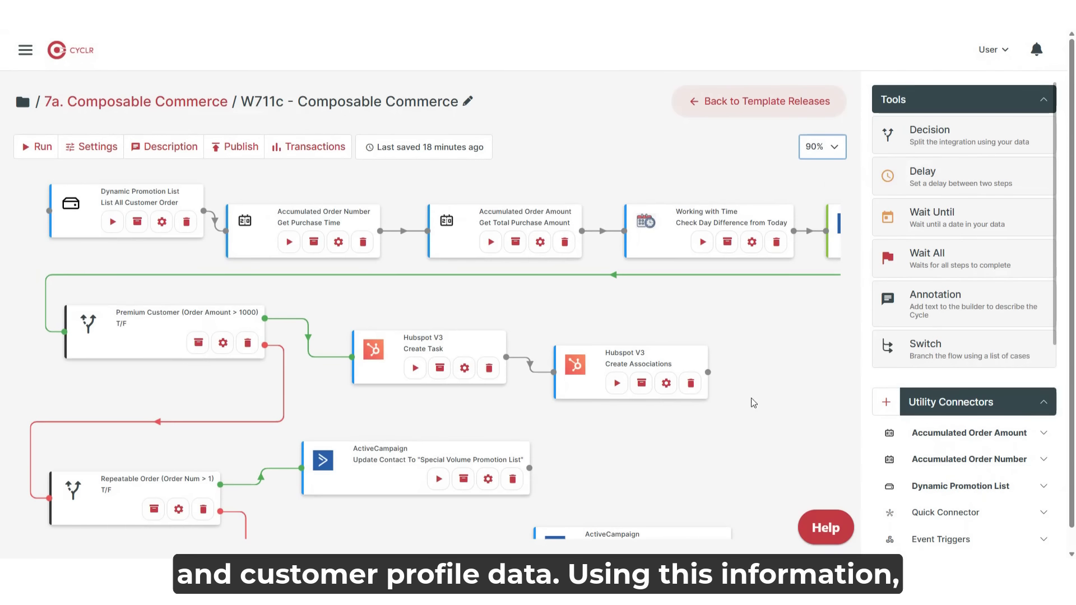
left_click_drag(739, 482, 643, 417)
scroll(644, 414, "down", 3)
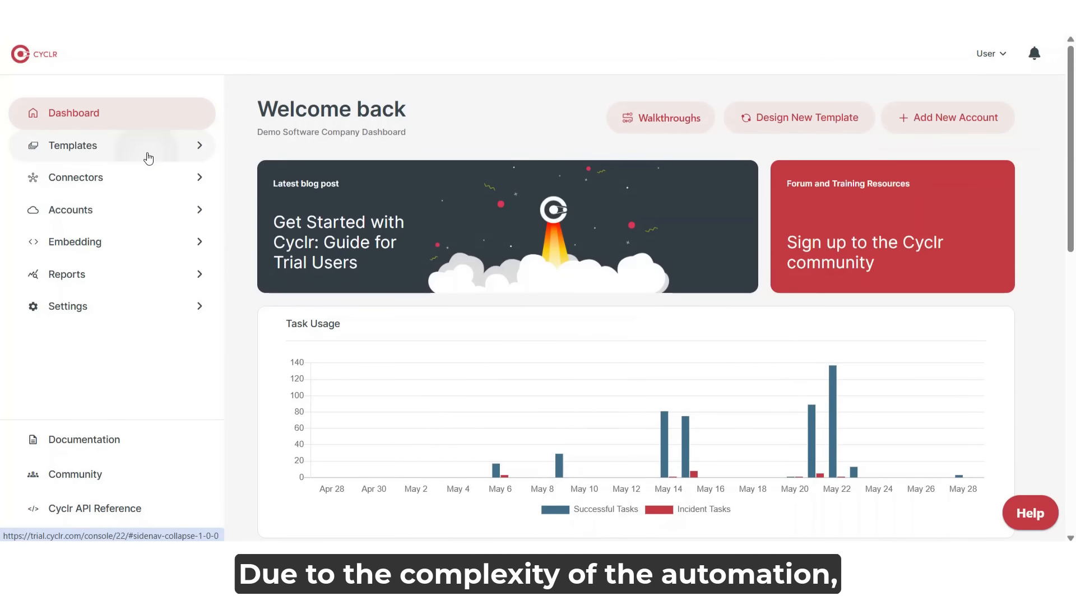
Open the 7a. Composable Commerce folder in the Template Library
left_click(147, 157)
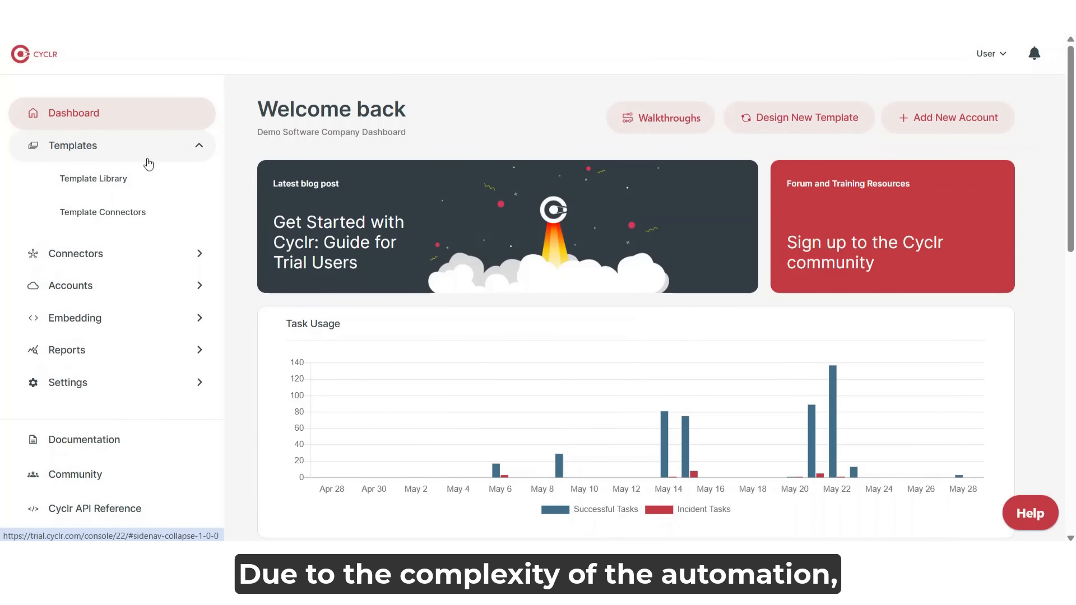
left_click(146, 180)
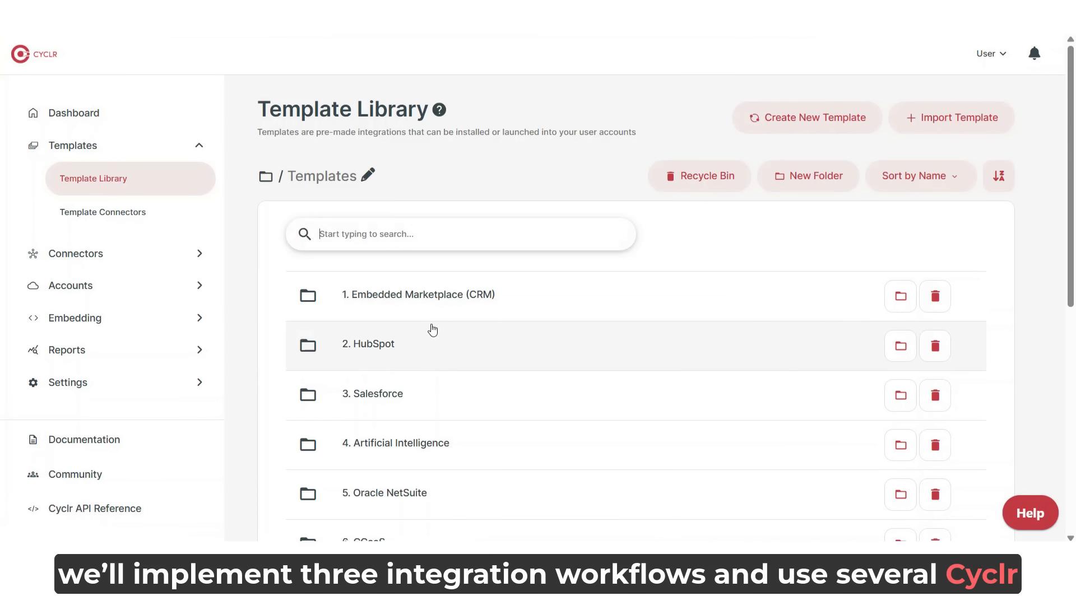
scroll(432, 329, "down", 5)
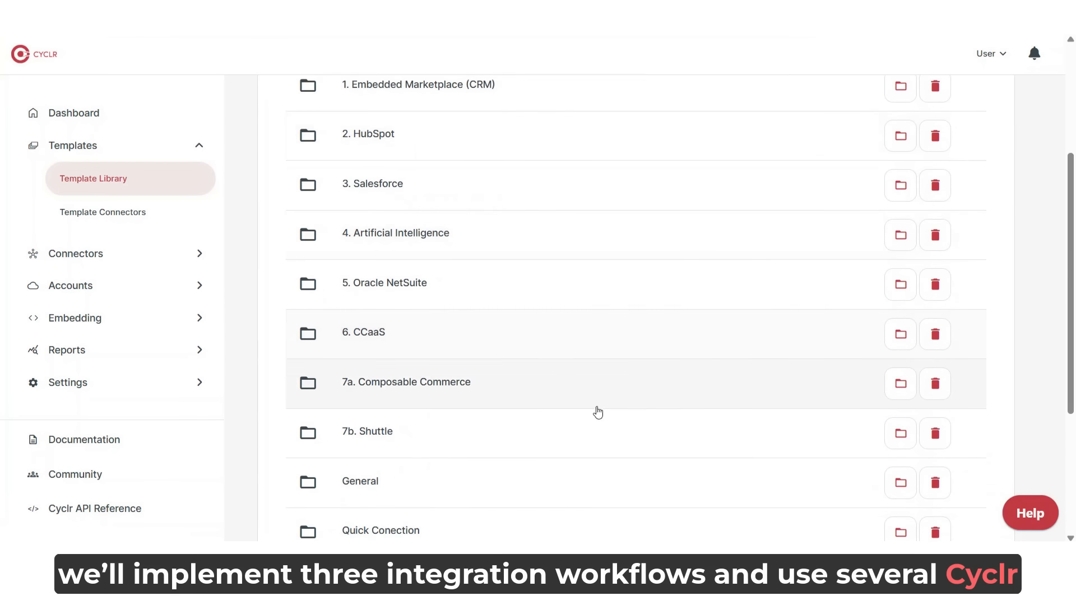
left_click(899, 385)
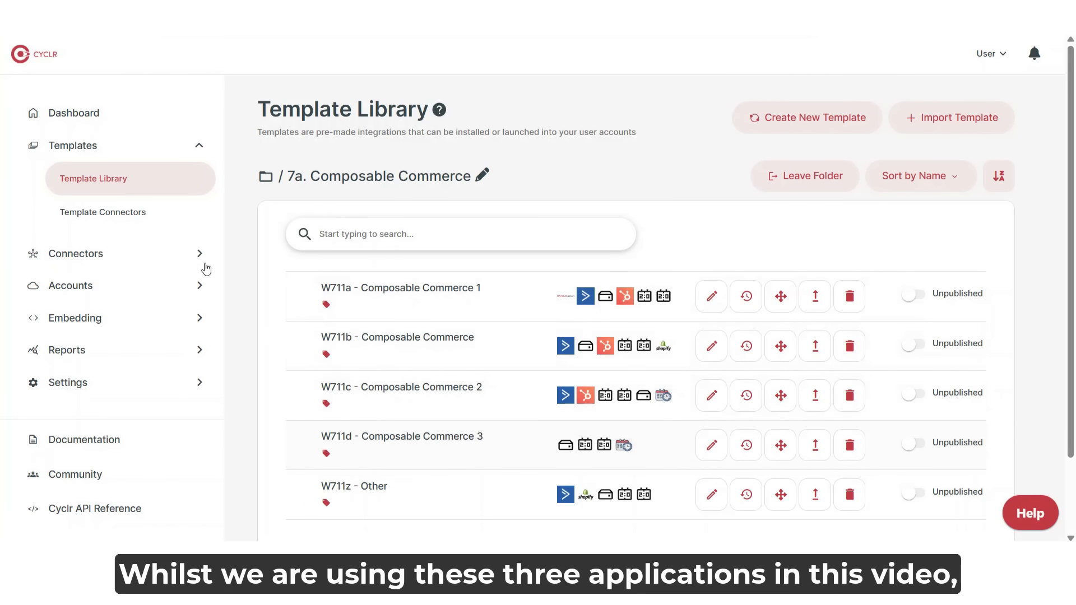
Browse the available applications in the Application Connector Library
left_click(159, 223)
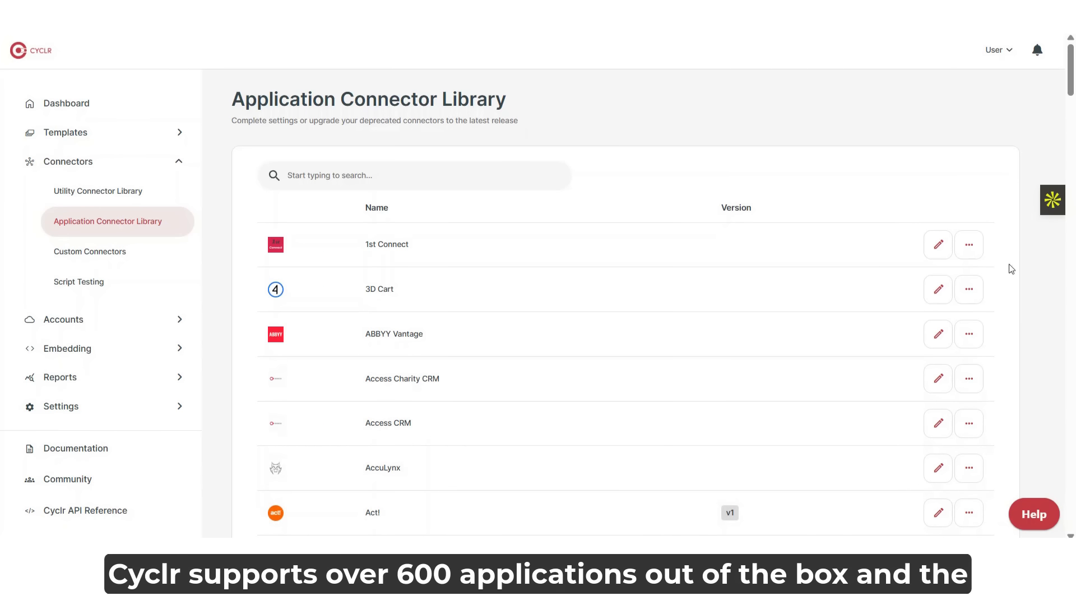
left_click_drag(1071, 85, 1062, 199)
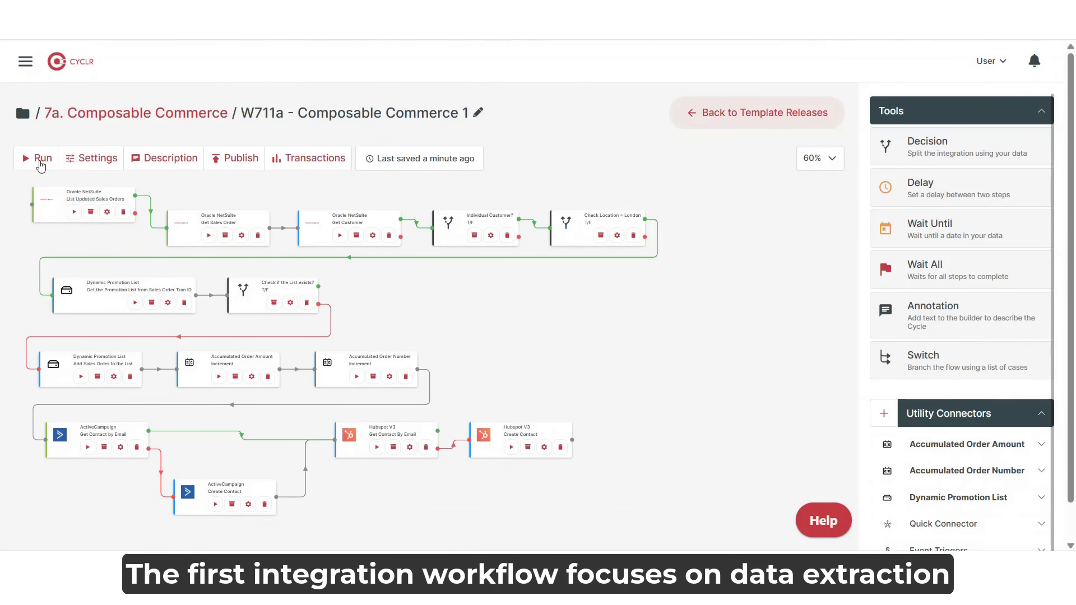
Check the run options of W711a - Composable Commerce 1 and examine its order filtering, promotion storage and contact synchronisation steps
left_click(40, 162)
left_click(452, 226)
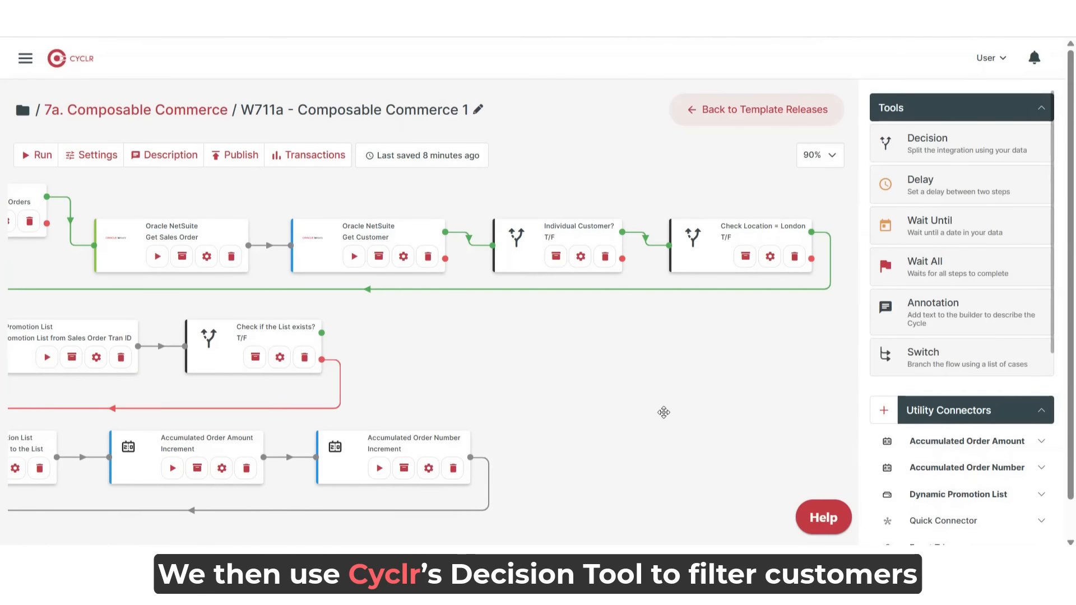
left_click_drag(663, 413, 642, 401)
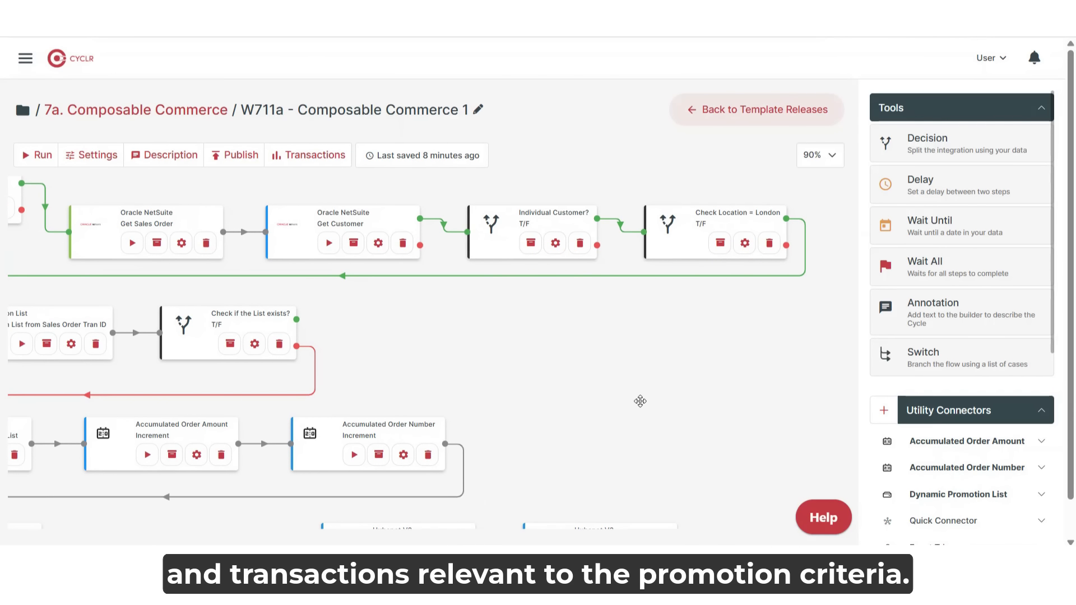
left_click_drag(640, 401, 826, 341)
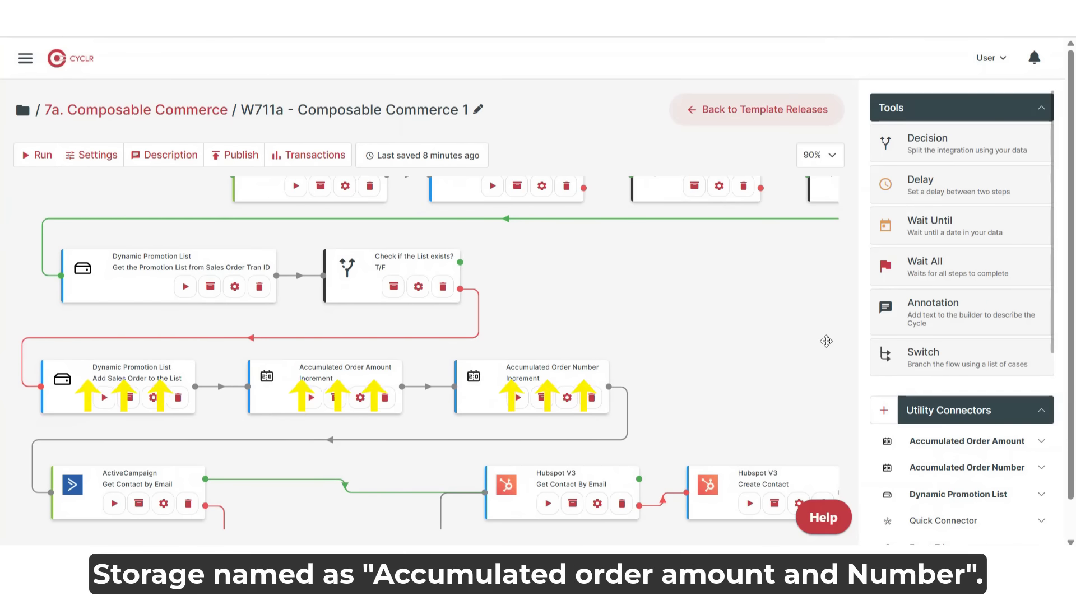
left_click_drag(826, 341, 782, 207)
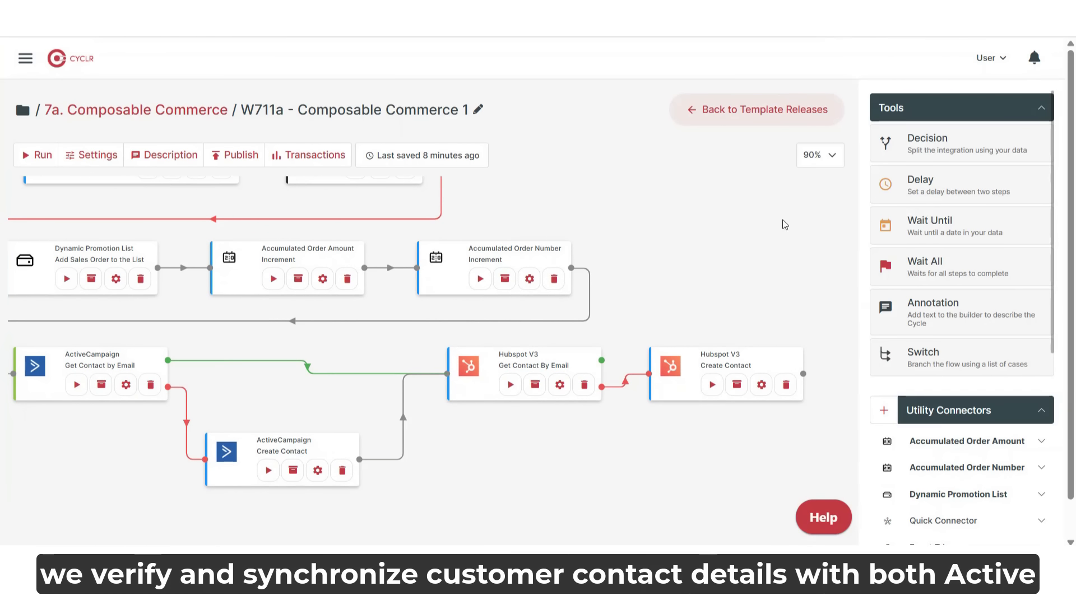
scroll(774, 247, "down", 3)
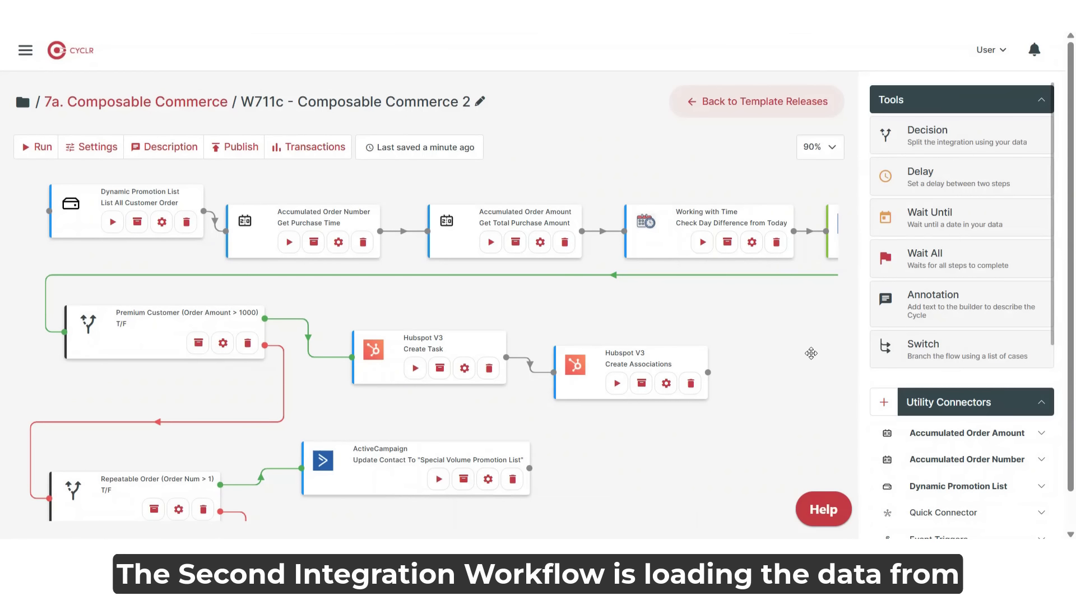
Examine the W711c - Composable Commerce 2 workflow from its customer order checks through to the HubSpot and ActiveCampaign updates
left_click_drag(811, 352, 644, 166)
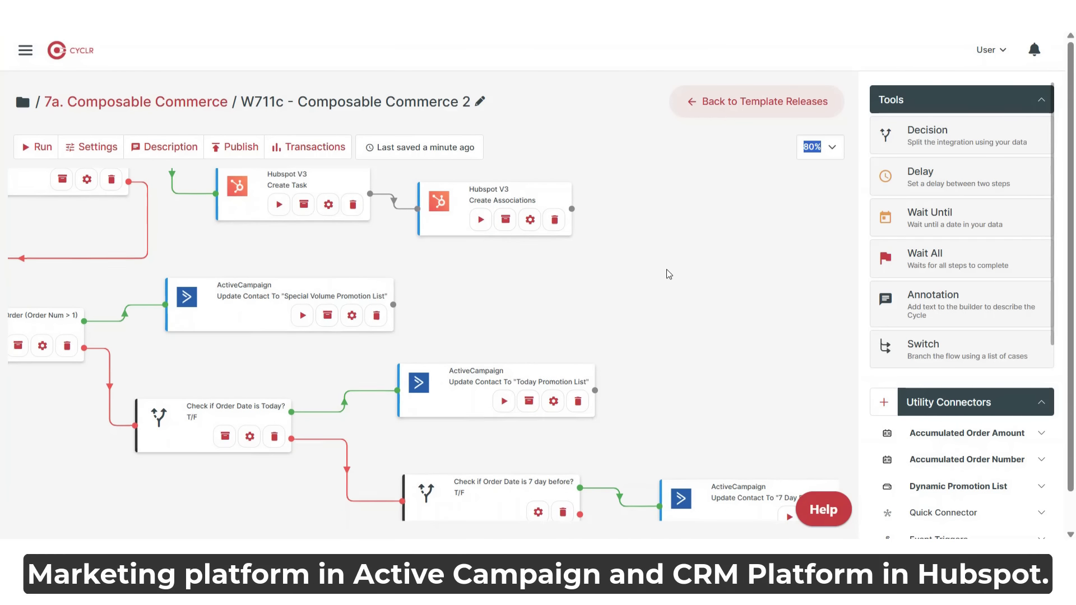
scroll(667, 269, "down", 3)
scroll(667, 269, "down", 1)
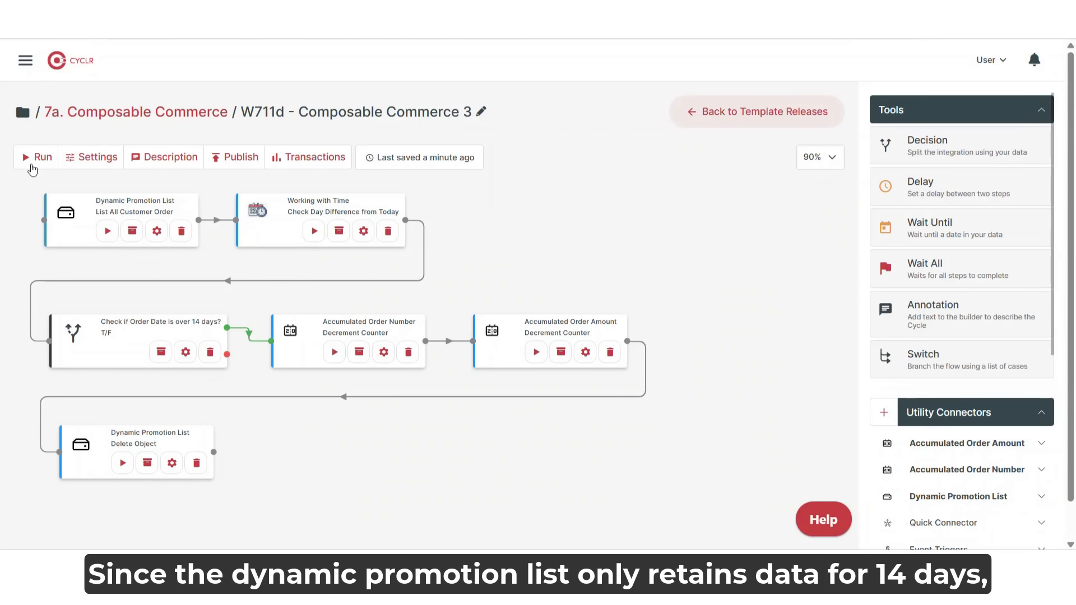
Review the daily repeat setting in the run options of W711d - Composable Commerce 3 and close them without running
left_click(32, 167)
left_click(442, 238)
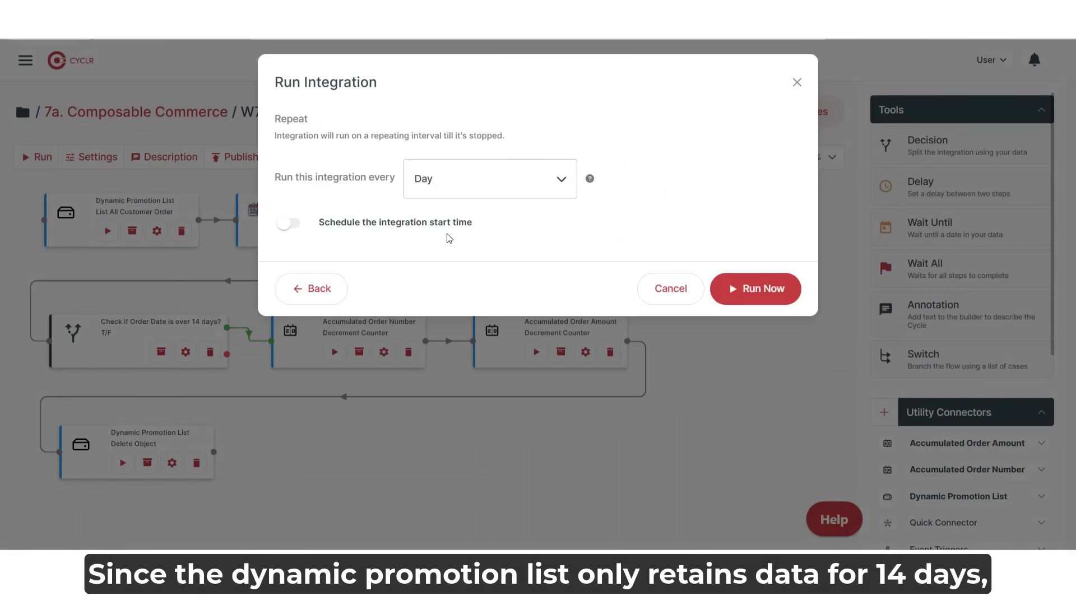
left_click(663, 298)
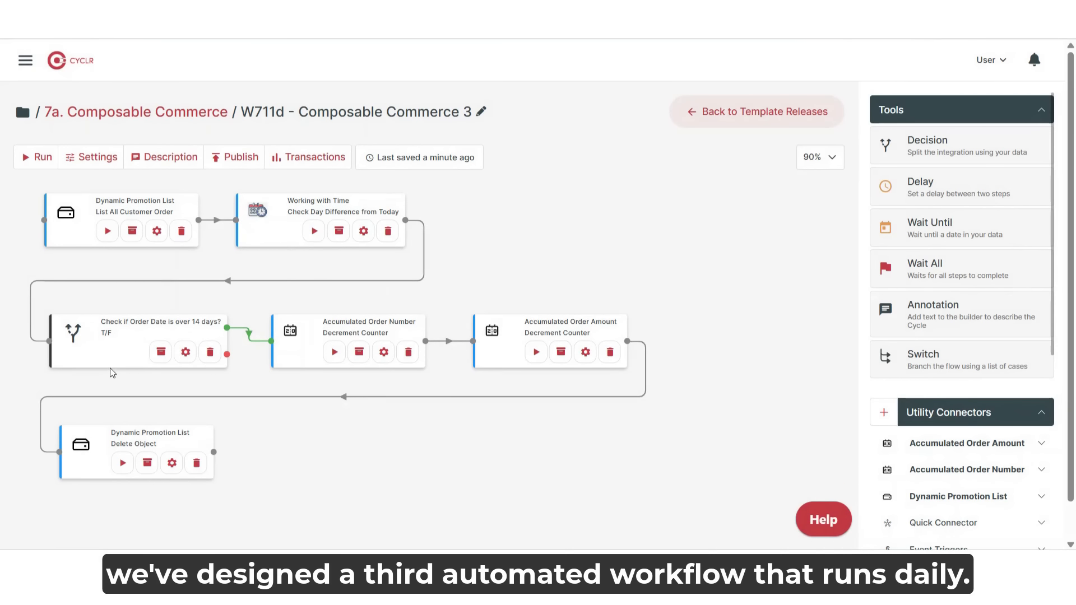
Shift the 14-day order date check and both Decrement Counter steps slightly up and to the left on the canvas
left_click_drag(98, 358, 94, 352)
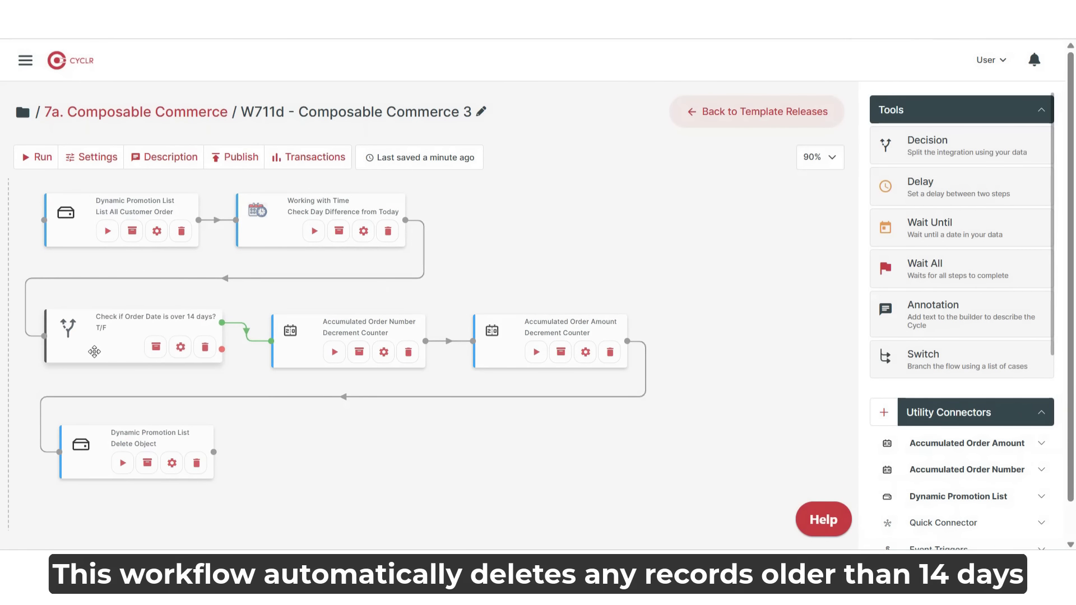
left_click_drag(311, 357, 305, 352)
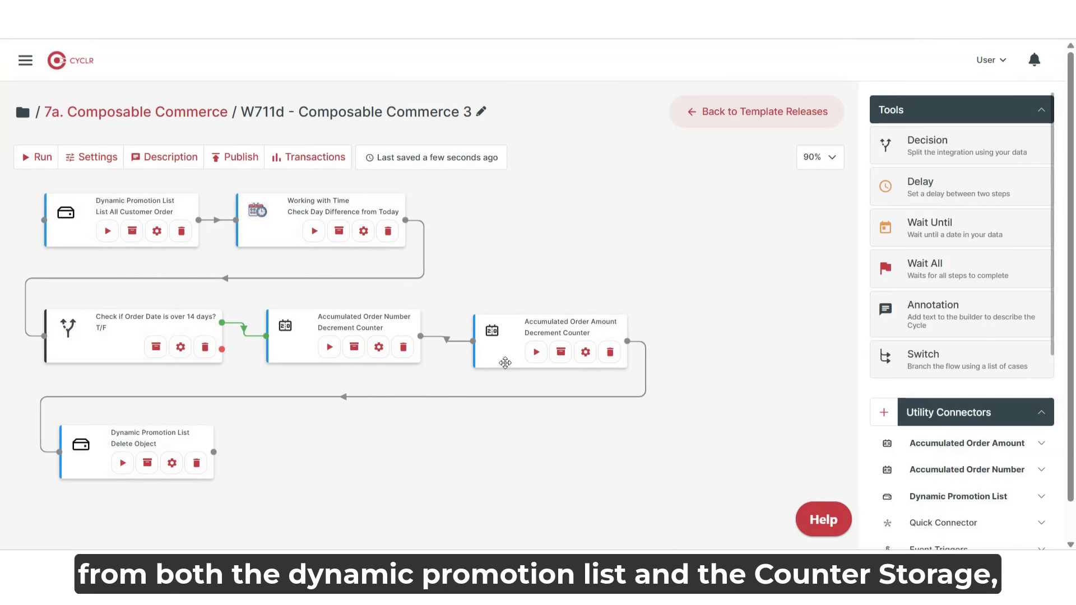
left_click_drag(505, 361, 498, 358)
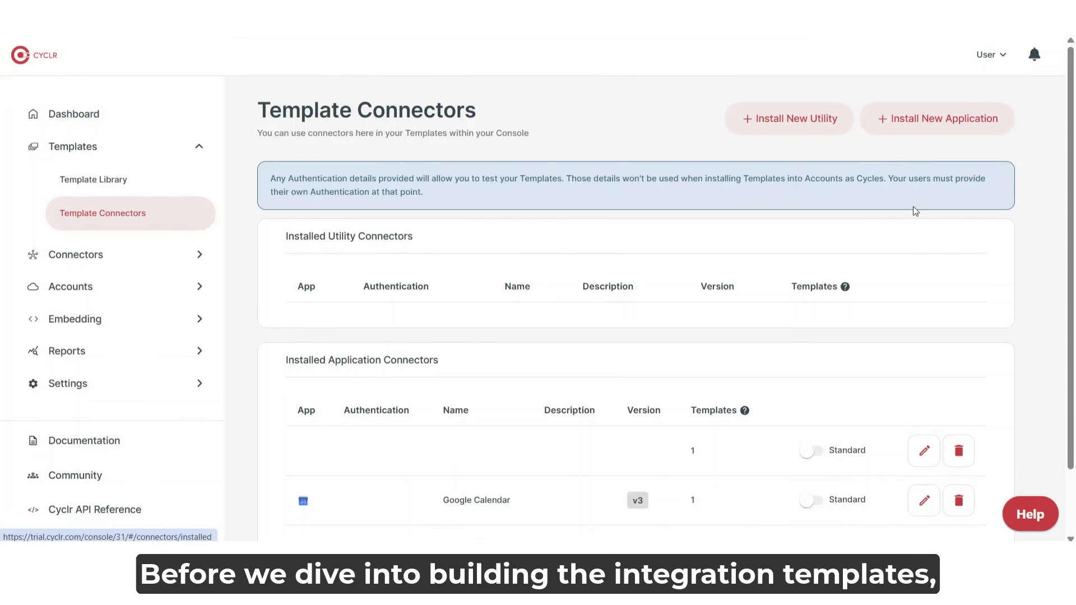
Begin installing a Global Object Storage utility connector for the templates and name it Dynamic Promotion List
left_click(749, 124)
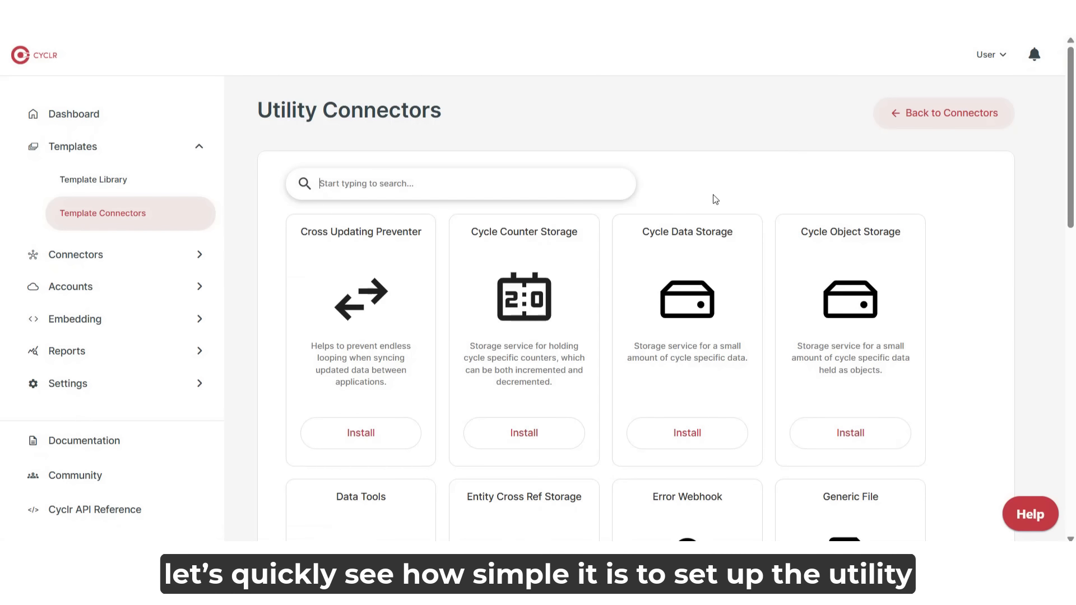
left_click_drag(1071, 209, 1047, 449)
left_click(532, 456)
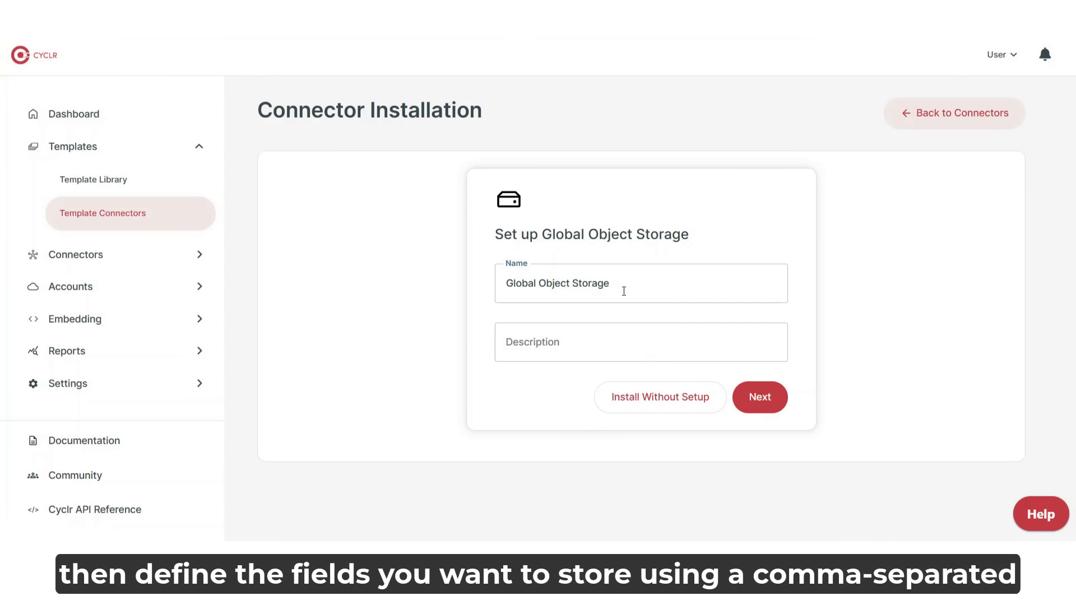
left_click_drag(624, 291, 496, 298)
type("Dynamic Promotion List")
left_click(753, 399)
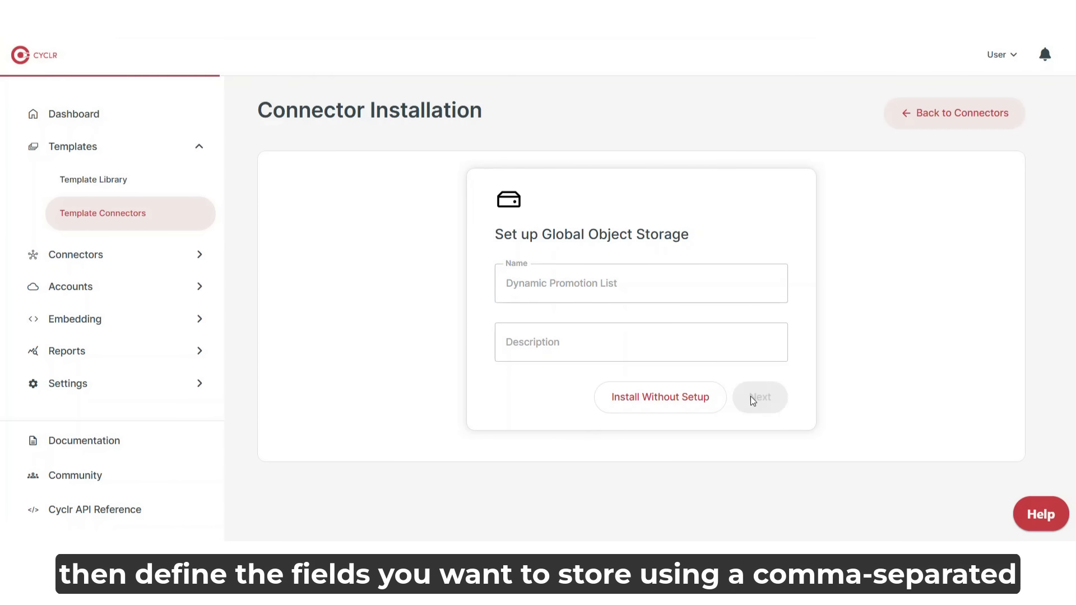
Define the storage field list as Name, Email, DateOfPurchase,Amount,Reference, IfSubscribed and continue the connector setup
left_click(568, 336)
key("ctrl+v")
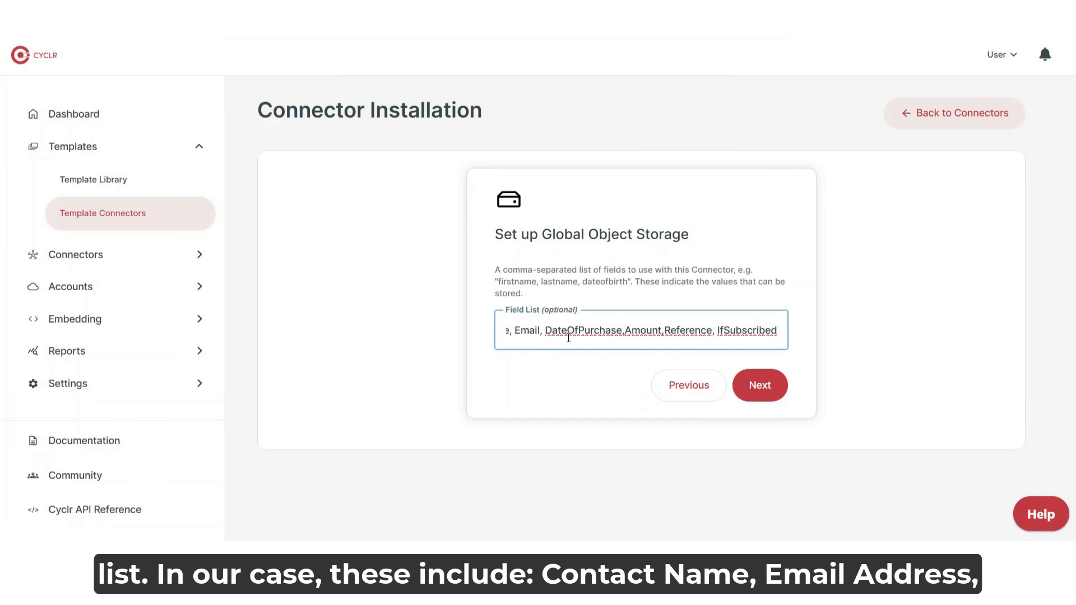
left_click_drag(588, 338, 500, 336)
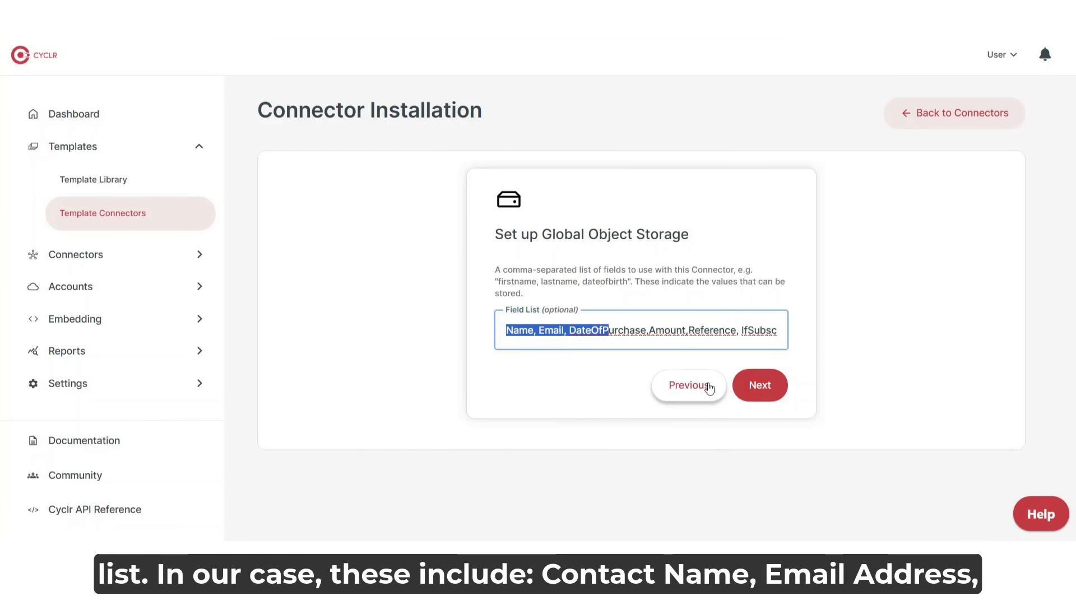
left_click(755, 389)
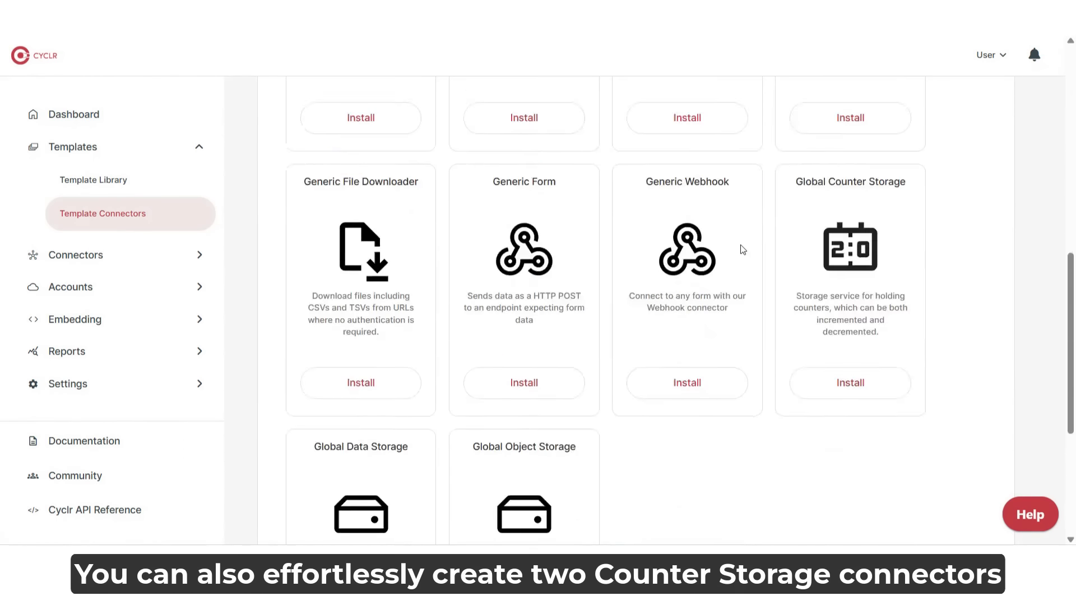
Install a Global Counter Storage utility connector for the accumulated order amount, replacing its default name
scroll(719, 257, "down", 6)
scroll(720, 262, "up", 5)
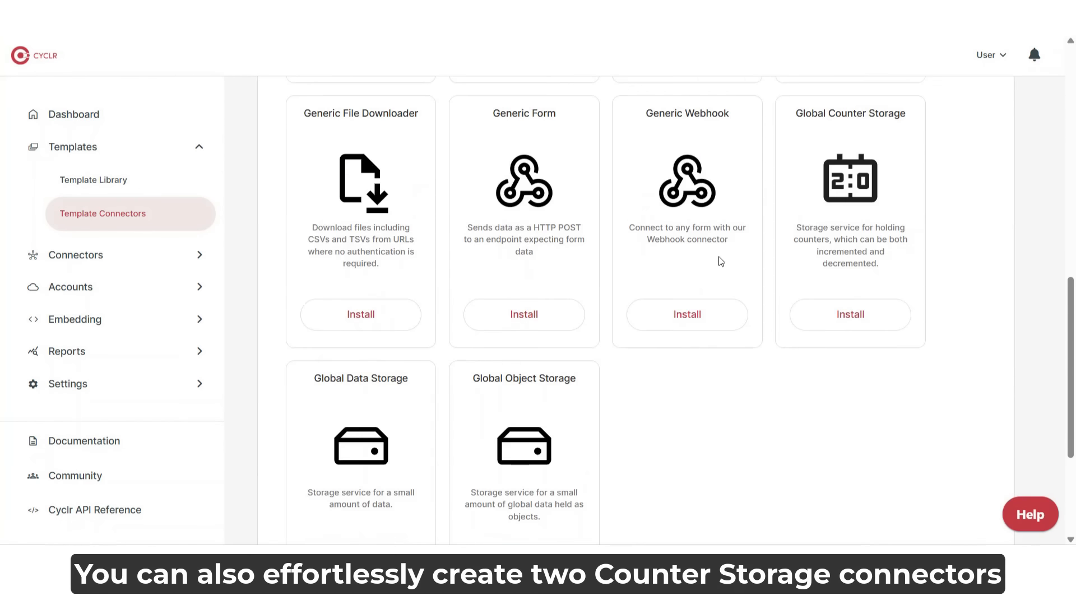
left_click(842, 387)
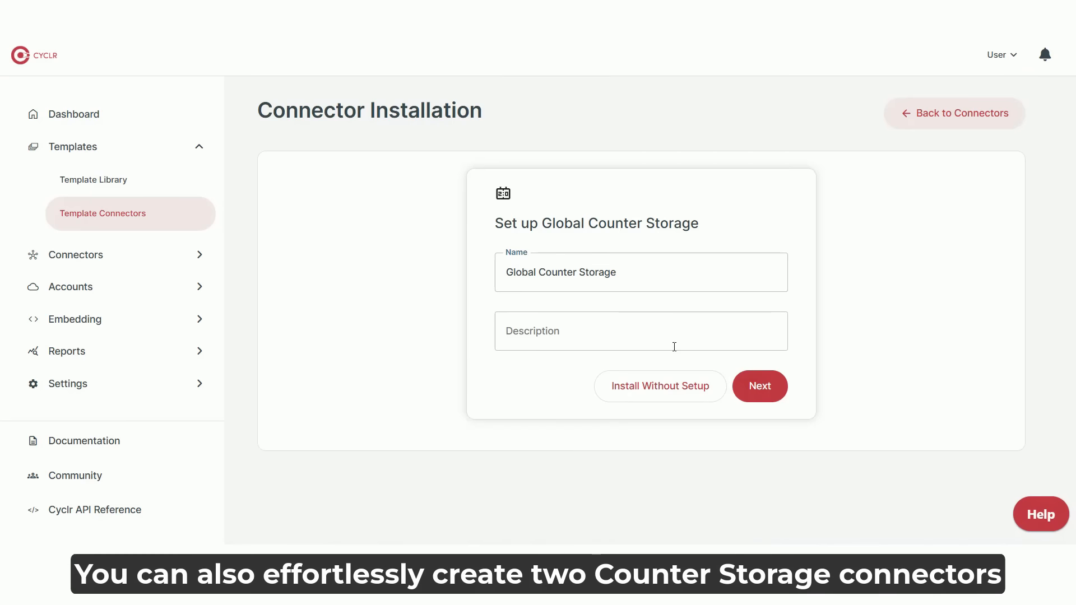
left_click_drag(641, 276, 519, 274)
left_click(770, 388)
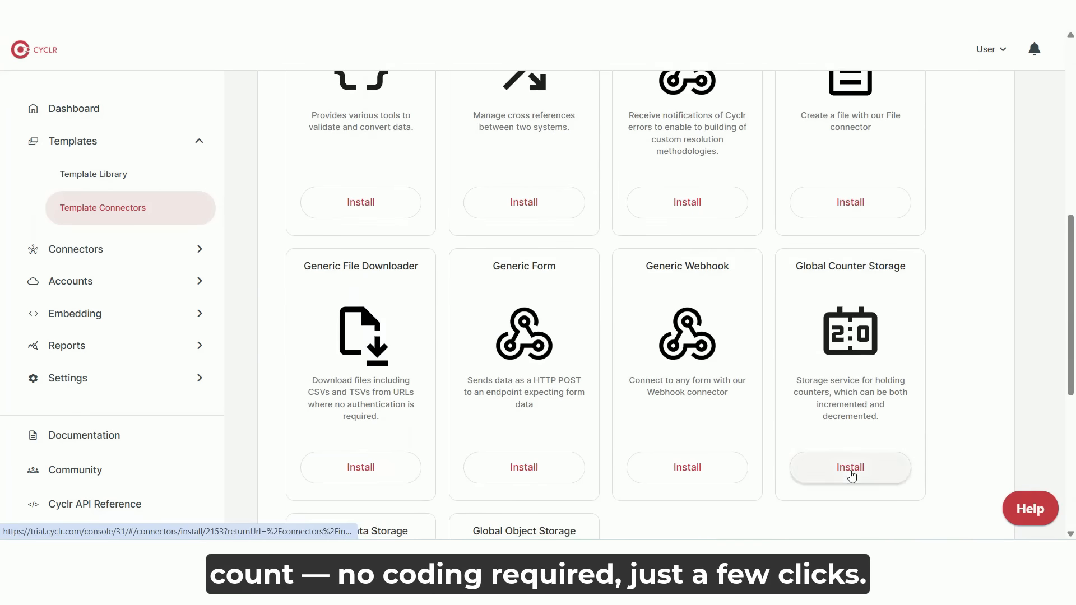
Install a second Global Counter Storage utility connector named Accumulated Order Number
left_click(850, 468)
left_click_drag(616, 269, 485, 273)
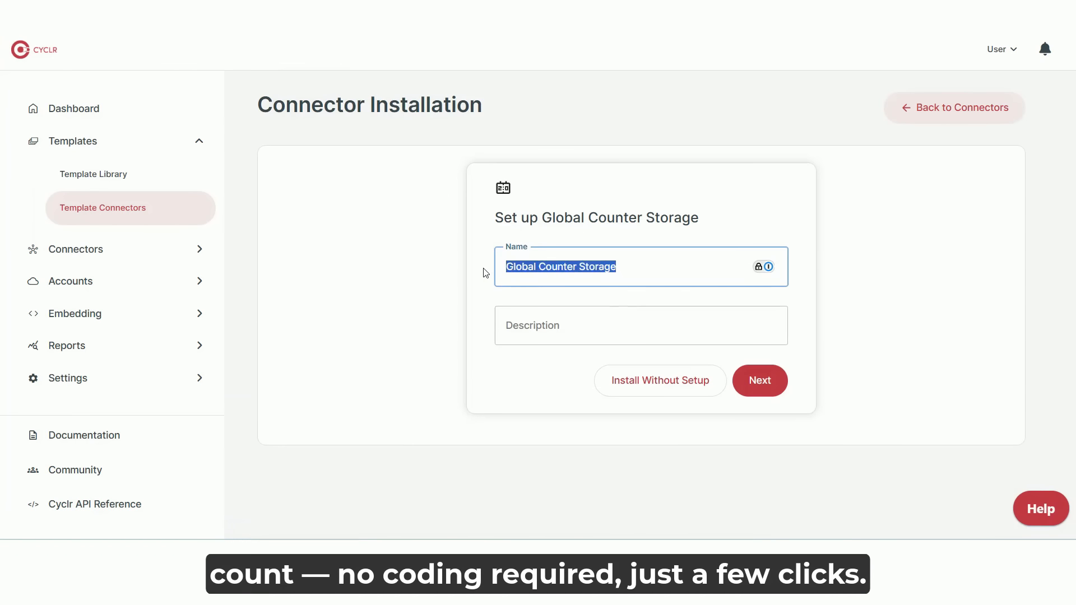
key("BackSpace")
key("BackSpace")
key("BackSpace")
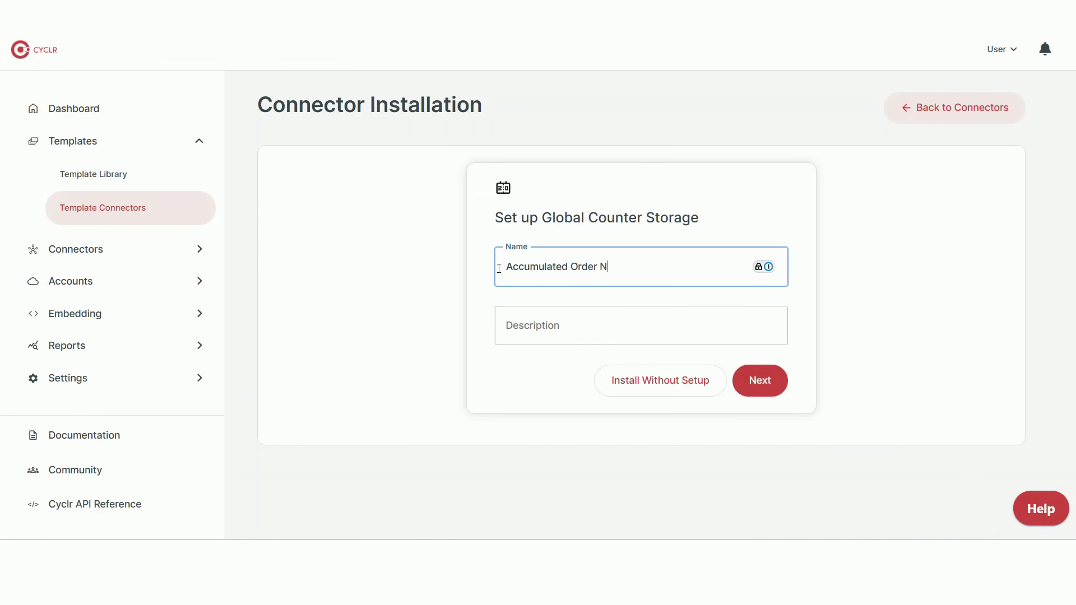
left_click(768, 385)
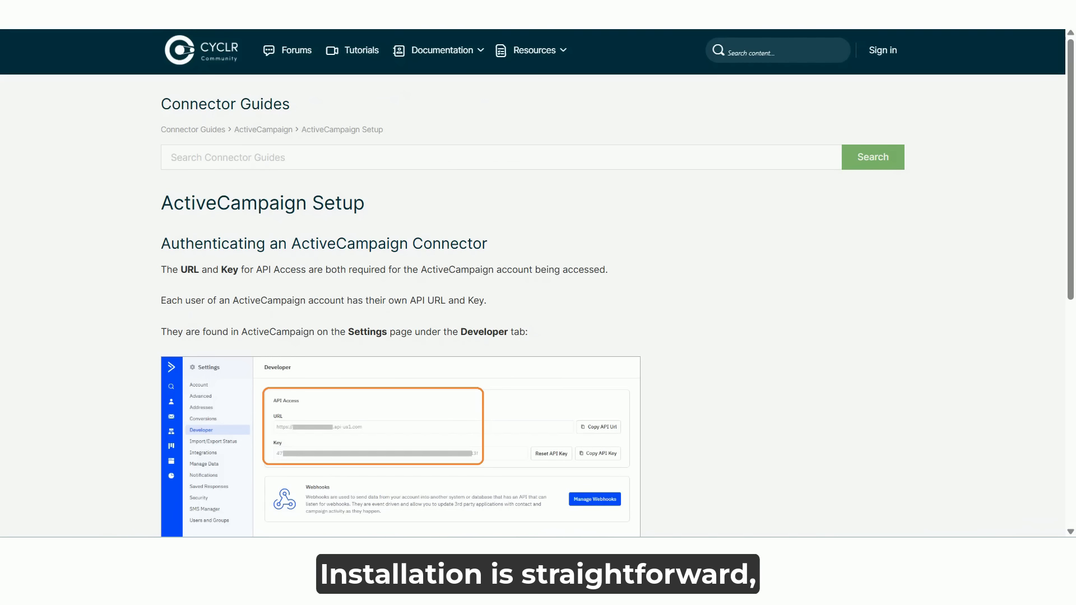
Read through the ActiveCampaign and Oracle NetSuite (SuiteTalk REST Web Services) setup guides in the Cyclr Community
scroll(550, 53, "down", 3)
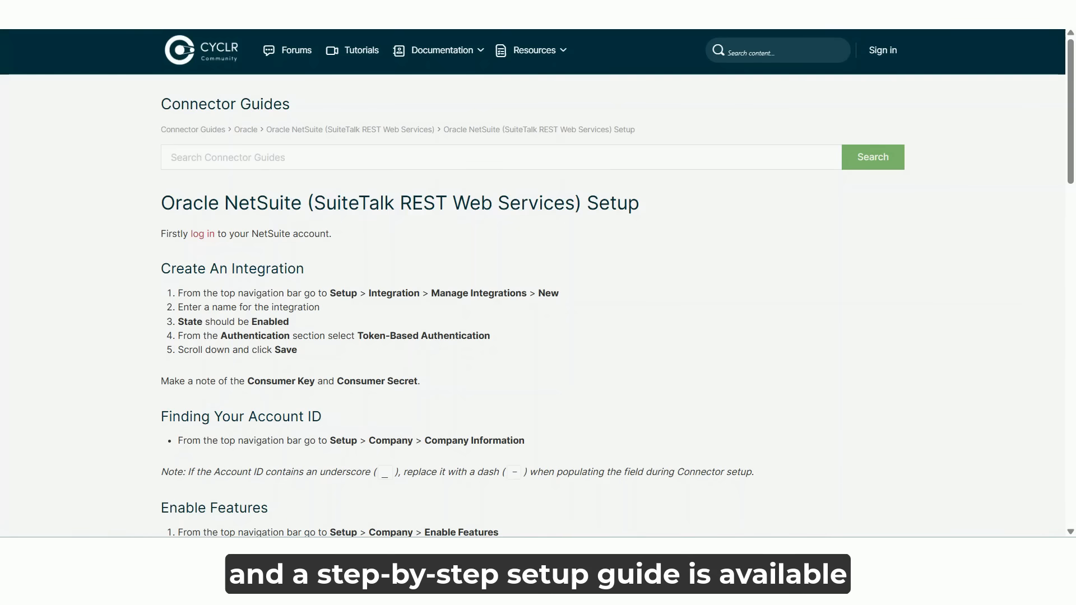
scroll(412, 217, "down", 5)
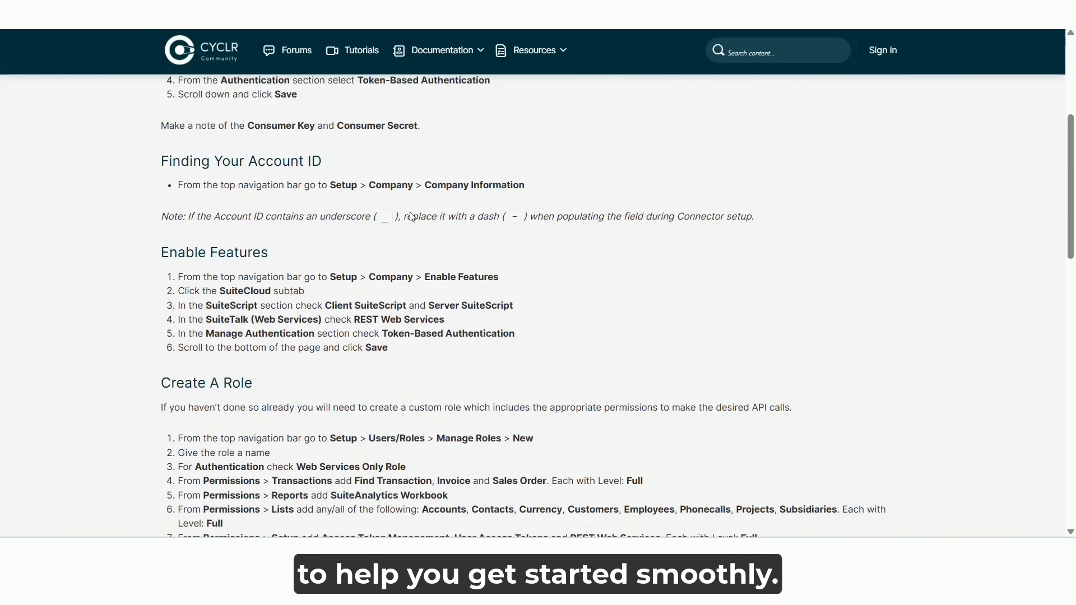
Add the Oracle NetSuite List Updated Sales Orders method as the first step of the Composable Commerce 1 workflow
scroll(412, 217, "down", 3)
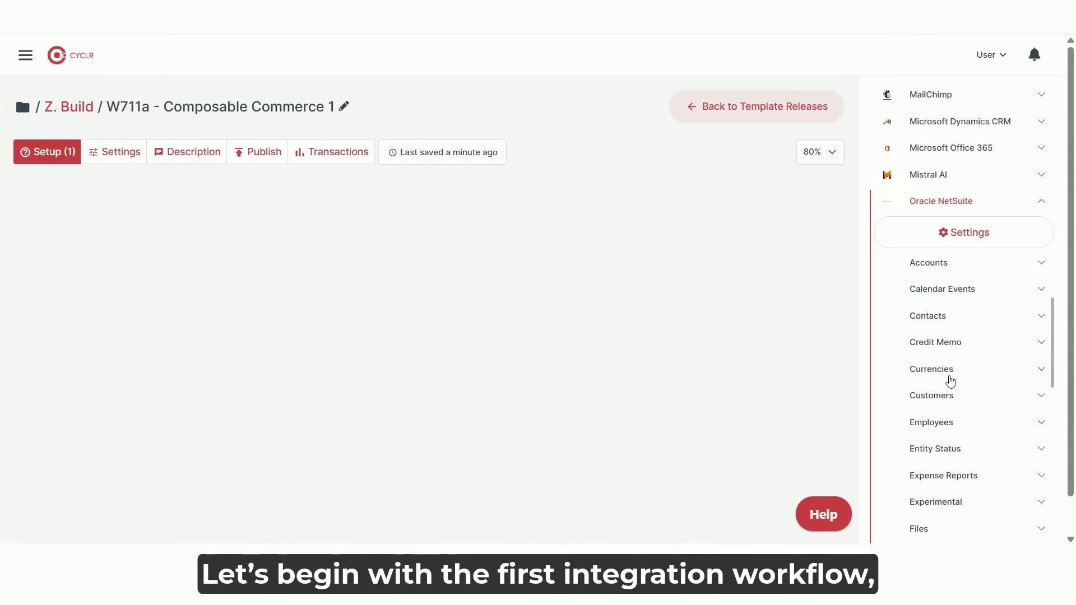
scroll(953, 384, "down", 7)
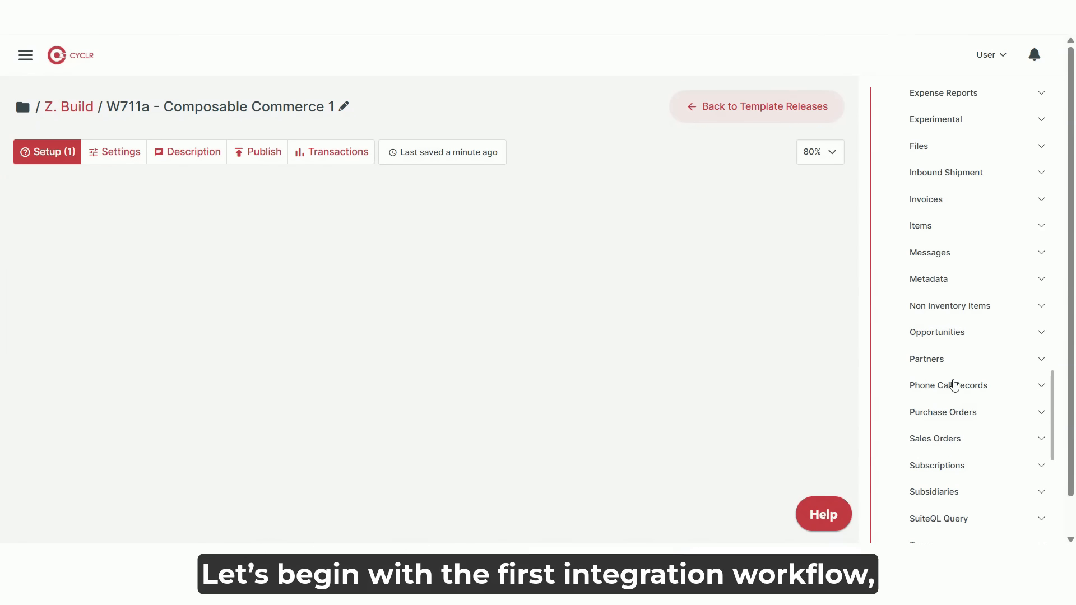
left_click(953, 442)
left_click_drag(924, 283, 107, 236)
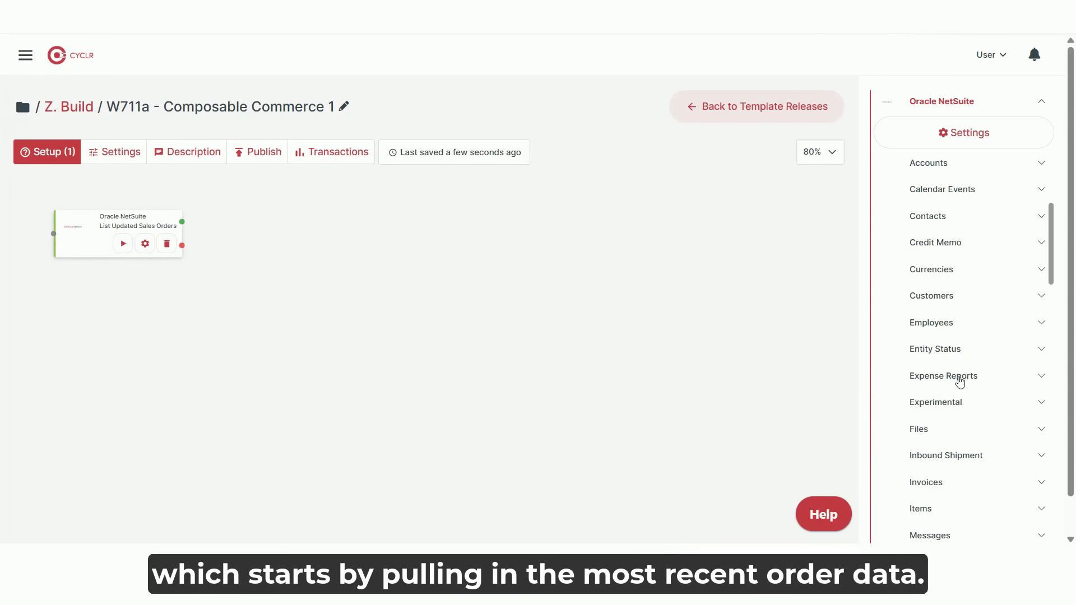
Add an Oracle NetSuite Get Sales Order step after the updated orders listing and map its Sales Order ID from List Updated Sales Orders
scroll(956, 383, "down", 9)
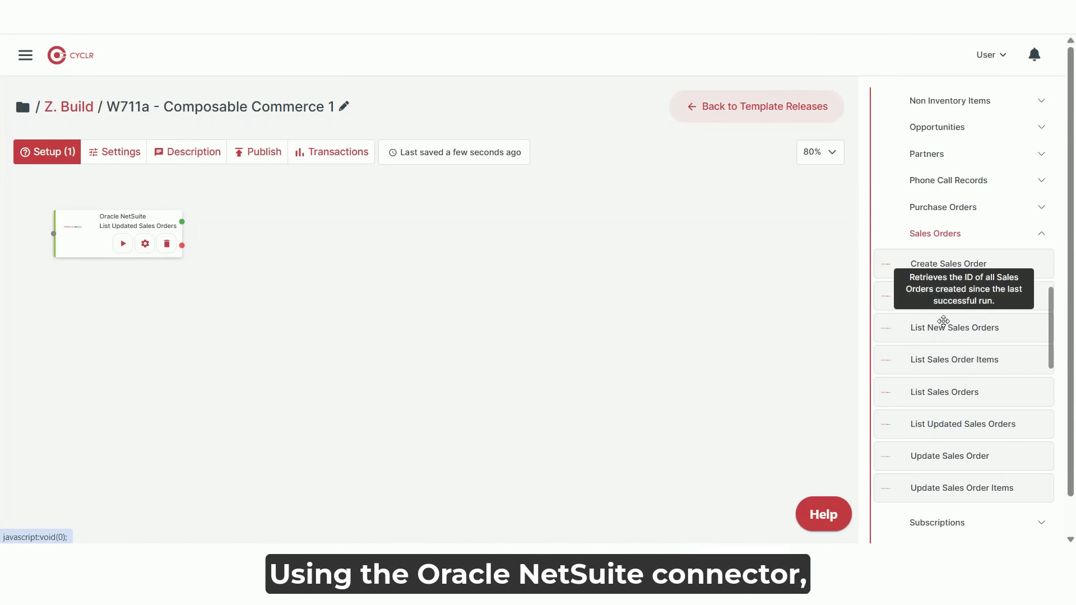
left_click_drag(926, 297, 230, 237)
left_click(294, 248)
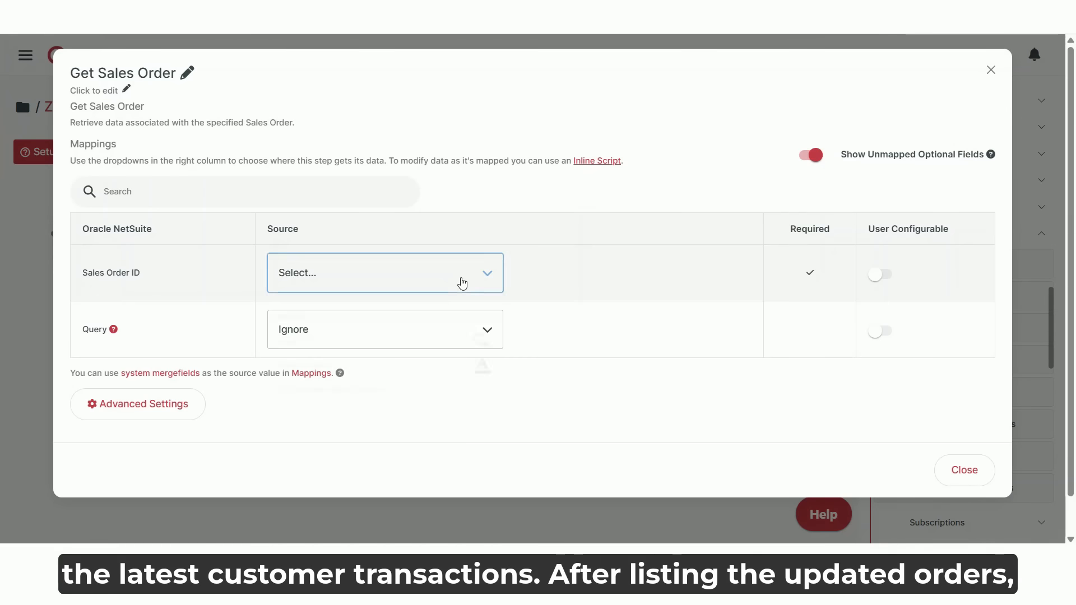
left_click(461, 281)
left_click(407, 397)
left_click(617, 273)
left_click(594, 338)
left_click(964, 470)
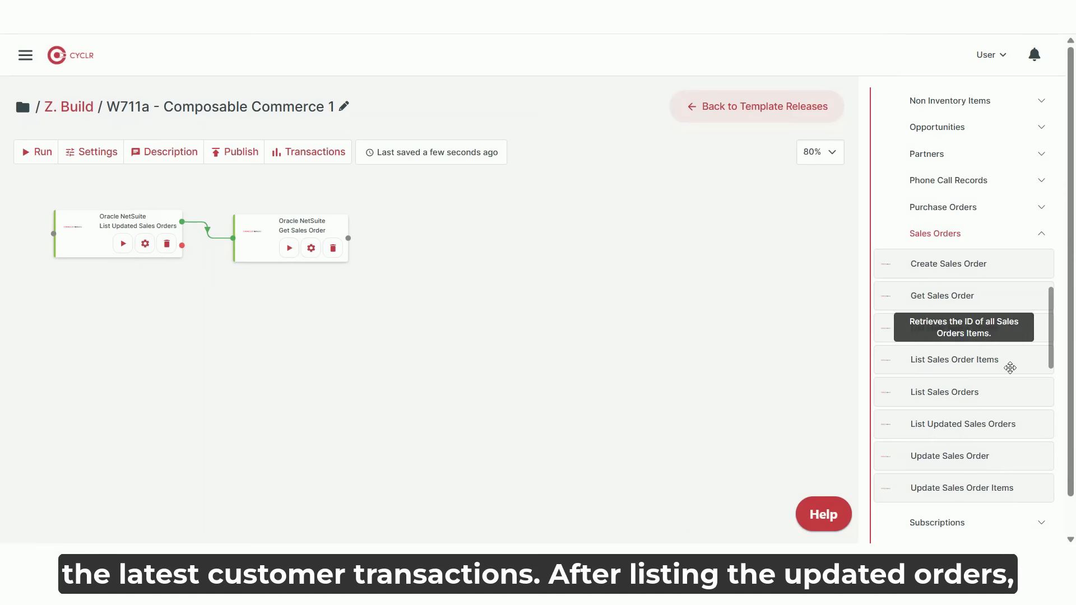
Add an Oracle NetSuite Get Customer step and connect the Get Sales Order step to it
scroll(975, 297, "up", 8)
left_click(947, 207)
left_click(944, 300)
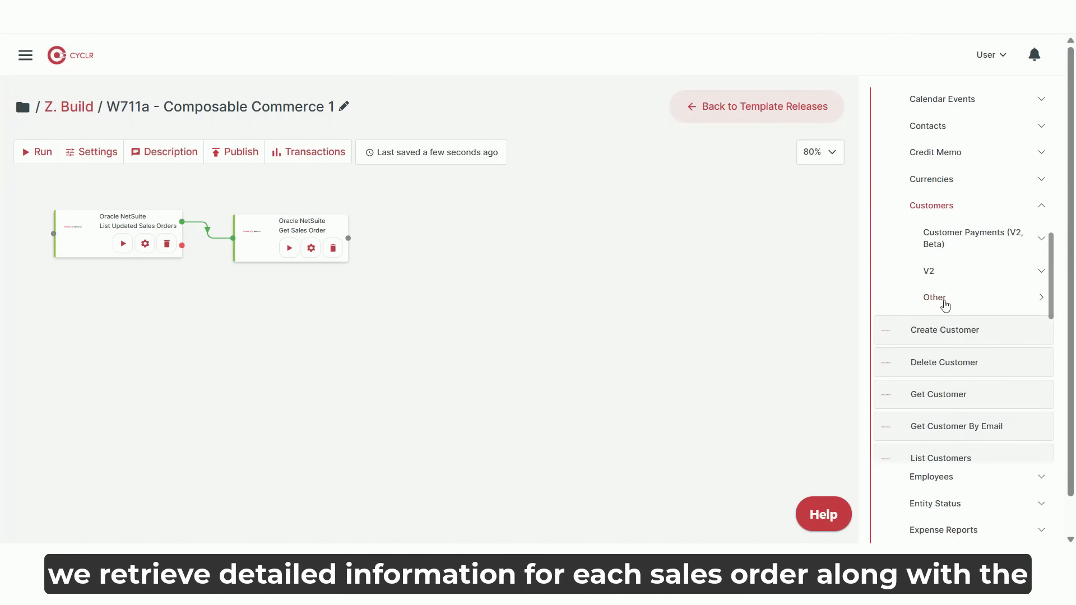
left_click_drag(933, 399, 444, 238)
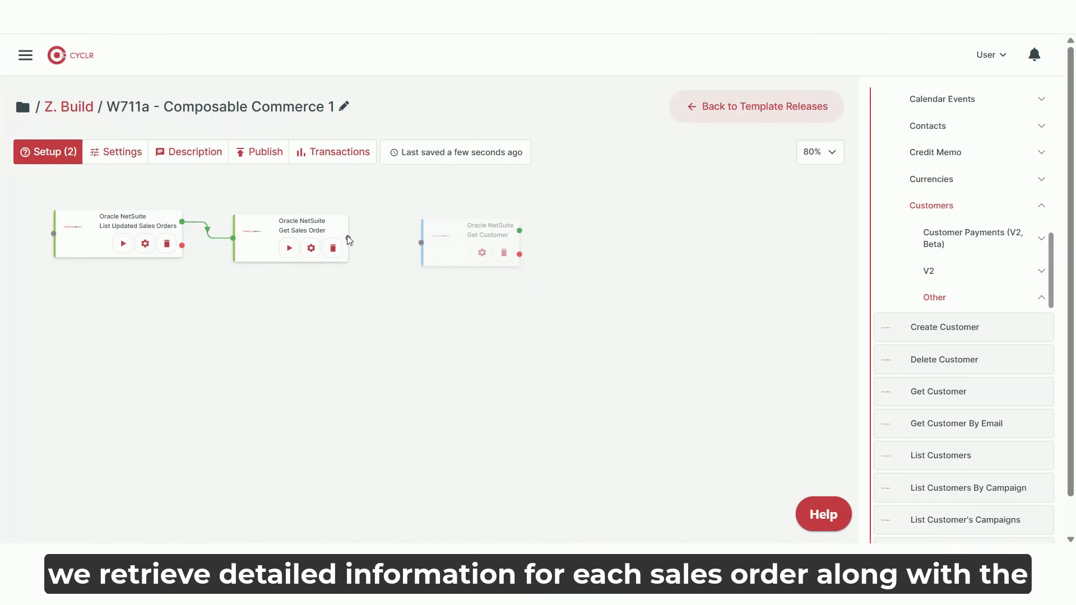
left_click_drag(348, 238, 445, 242)
Map the Get Customer step's Customer ID to the Entity ID field of Get Sales Order
left_click(481, 253)
left_click(487, 274)
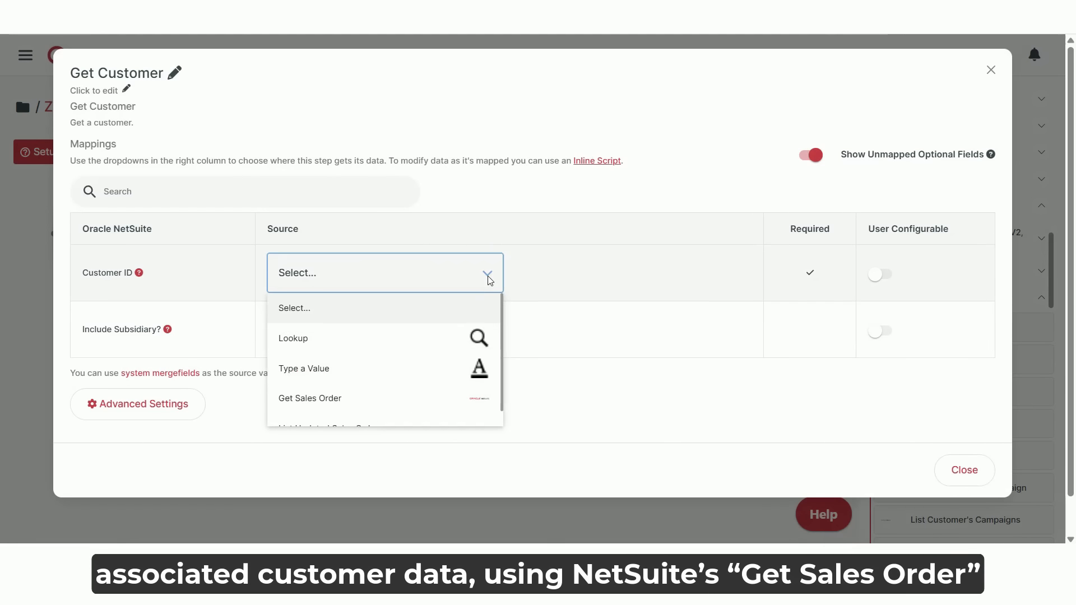
left_click(404, 392)
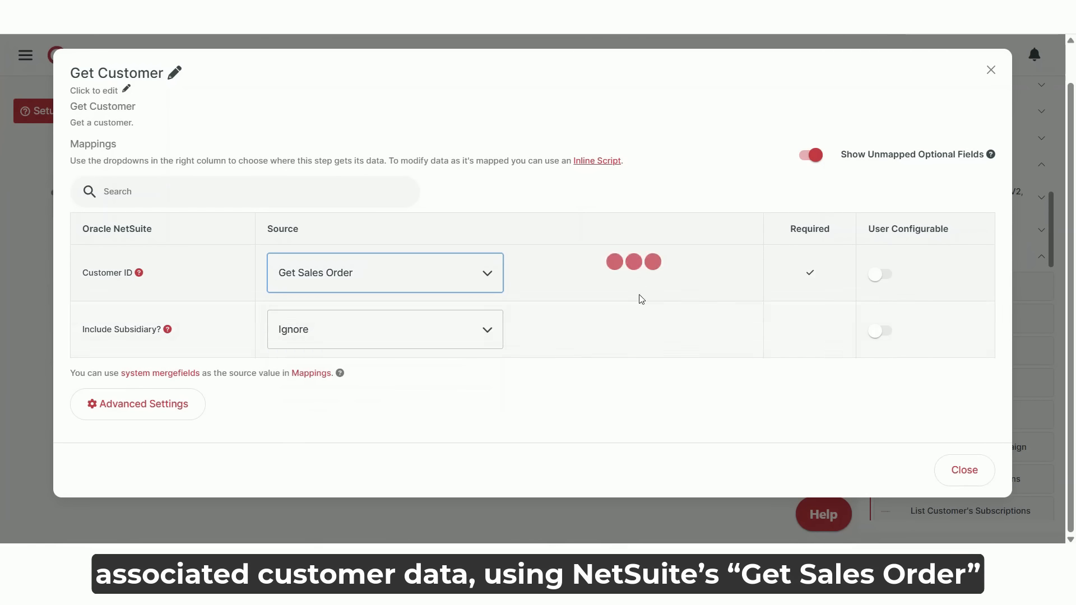
left_click(553, 290)
type("Entity")
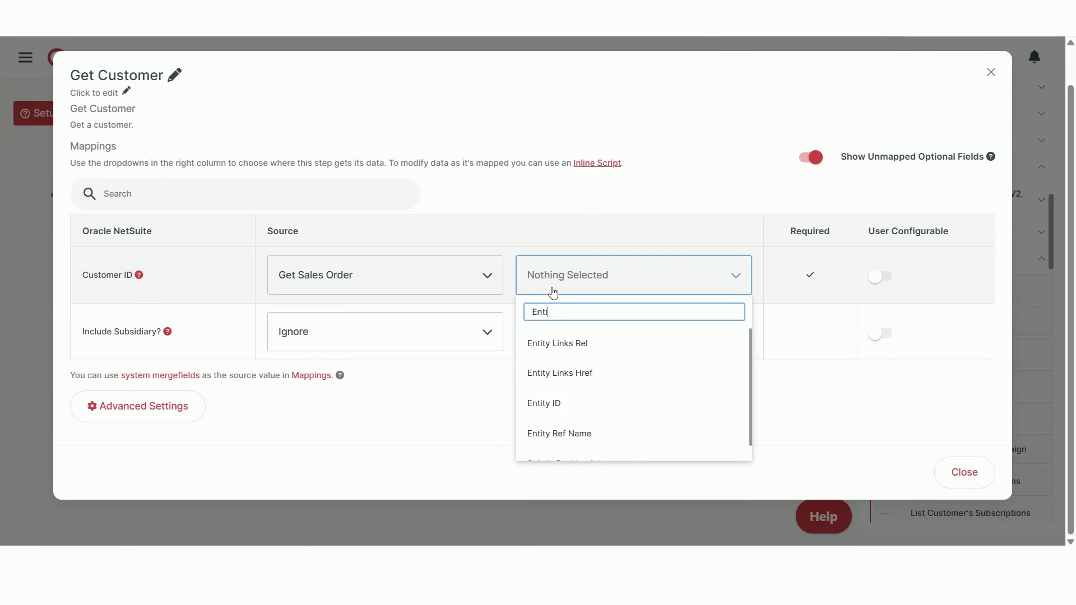
left_click(552, 401)
left_click(965, 472)
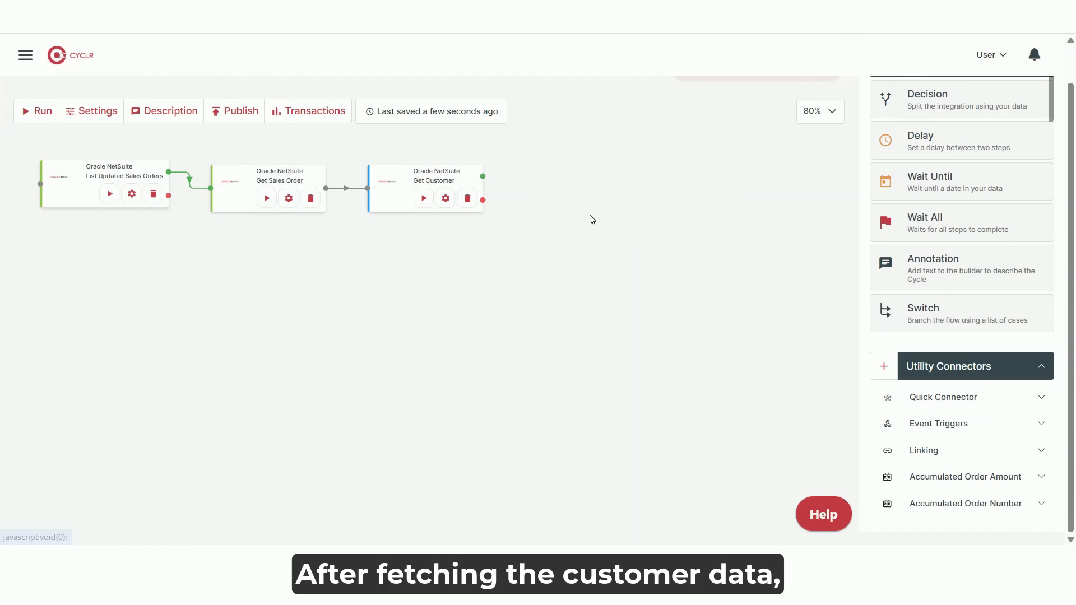
Add a Decision step after Get Customer and name it Individual Customer?
left_click_drag(592, 220, 520, 192)
left_click(576, 197)
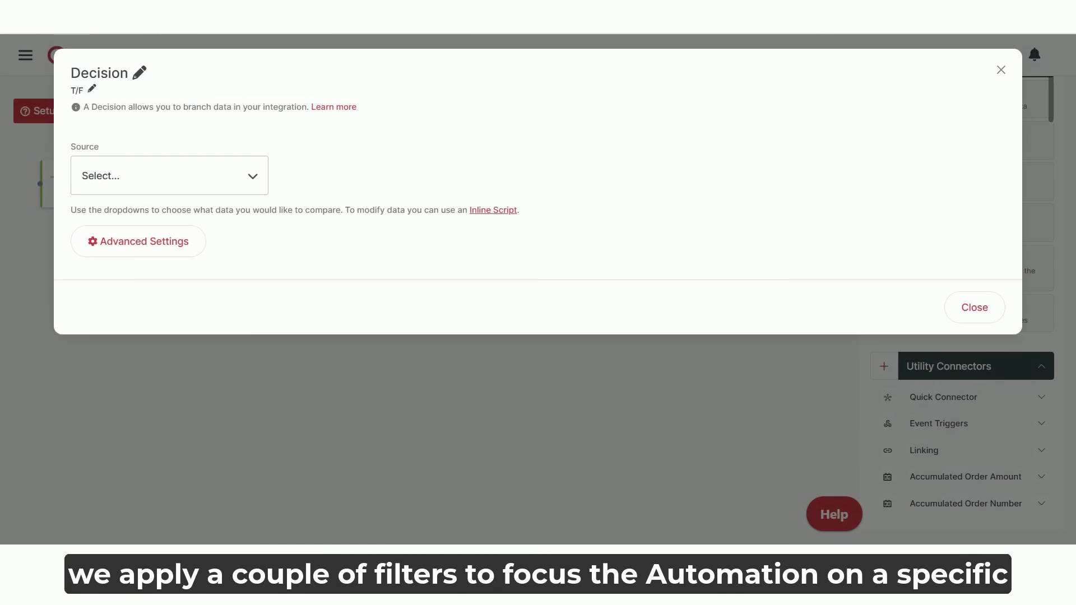
left_click(138, 72)
type("Individual Customer?")
left_click(269, 84)
Set the Individual Customer? condition so that Is Person? from Get Customer equals the typed value True
left_click(250, 177)
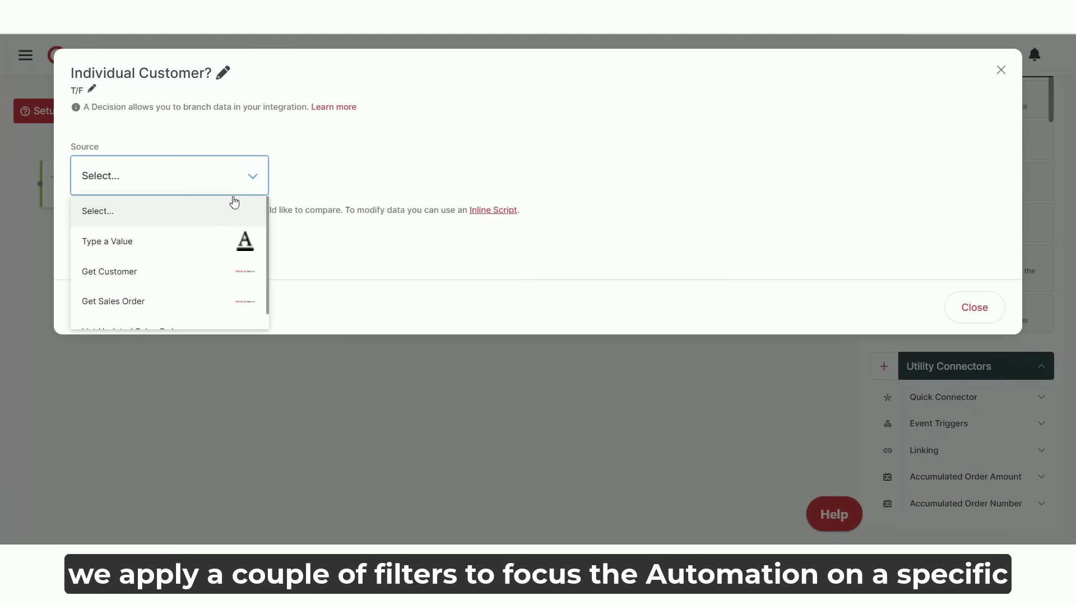
left_click(177, 271)
left_click(461, 185)
type("is")
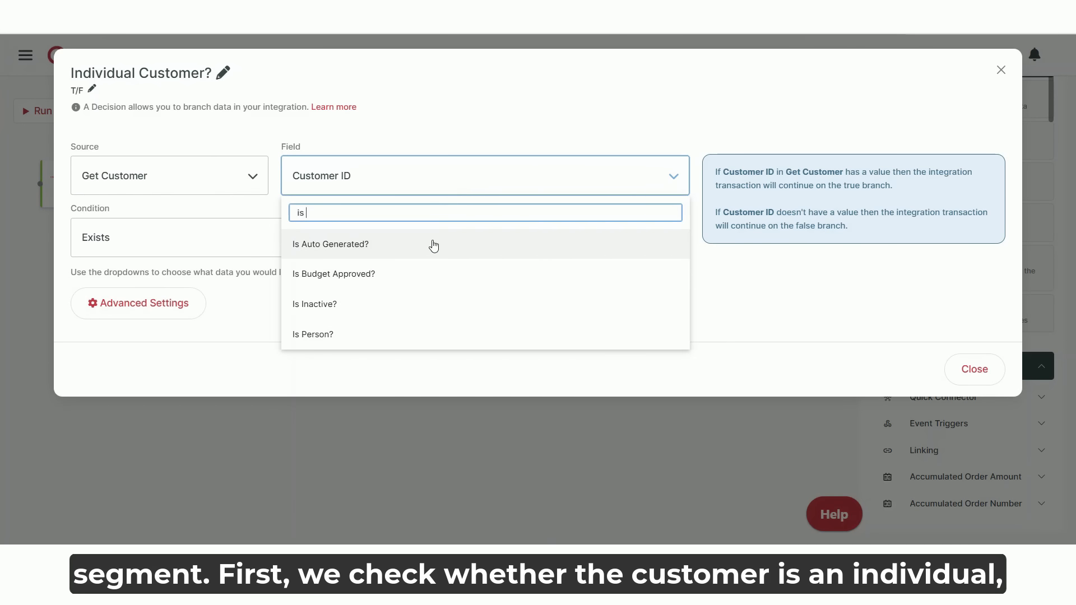
type(" per")
left_click(314, 243)
left_click(315, 237)
left_click(218, 333)
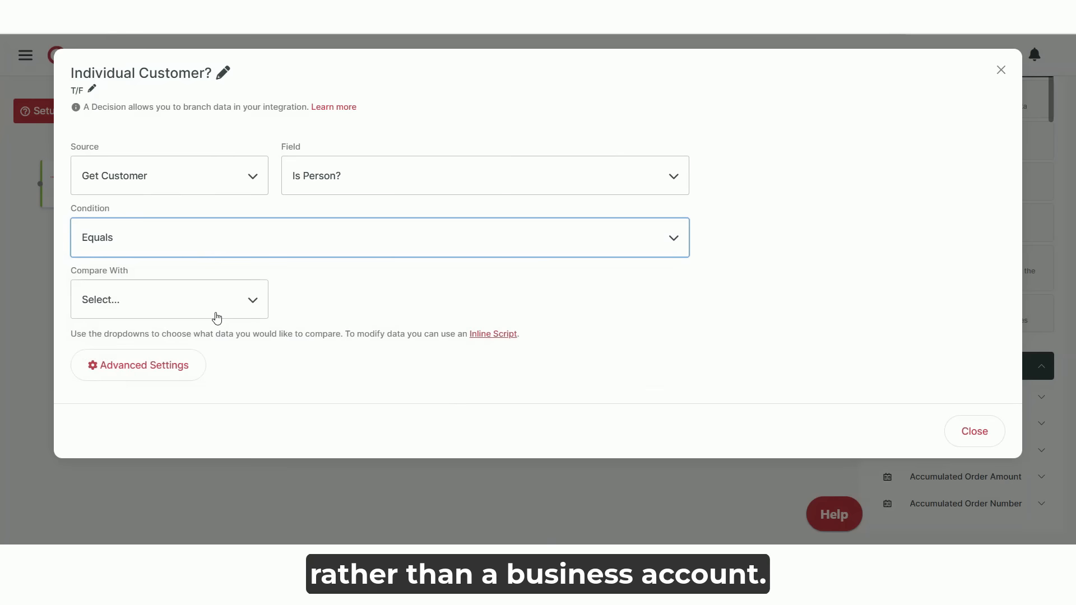
left_click(214, 312)
left_click(199, 365)
left_click(415, 297)
type("True")
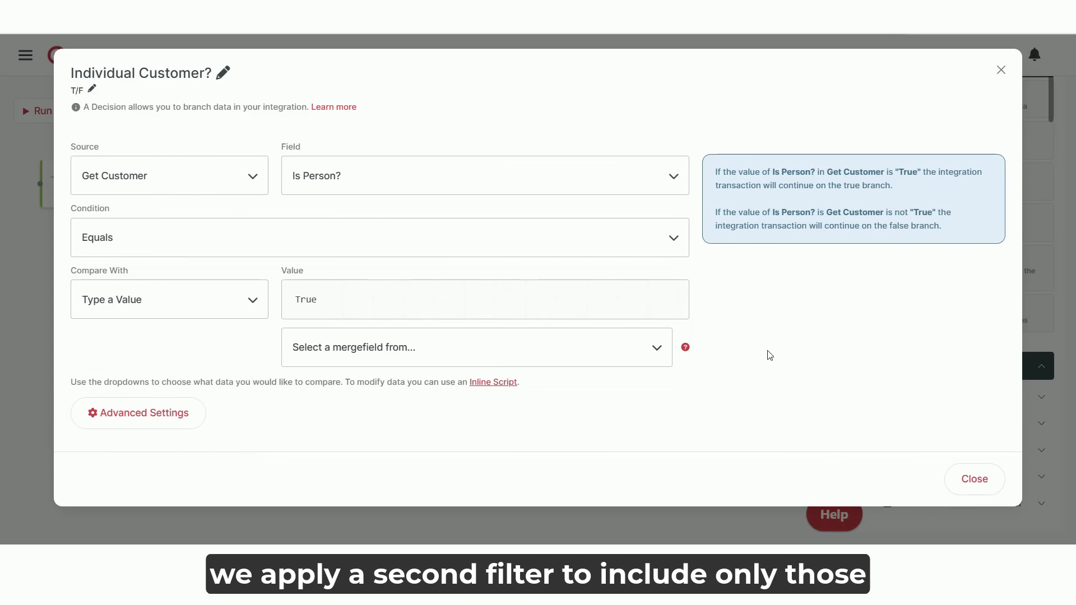
key("Return")
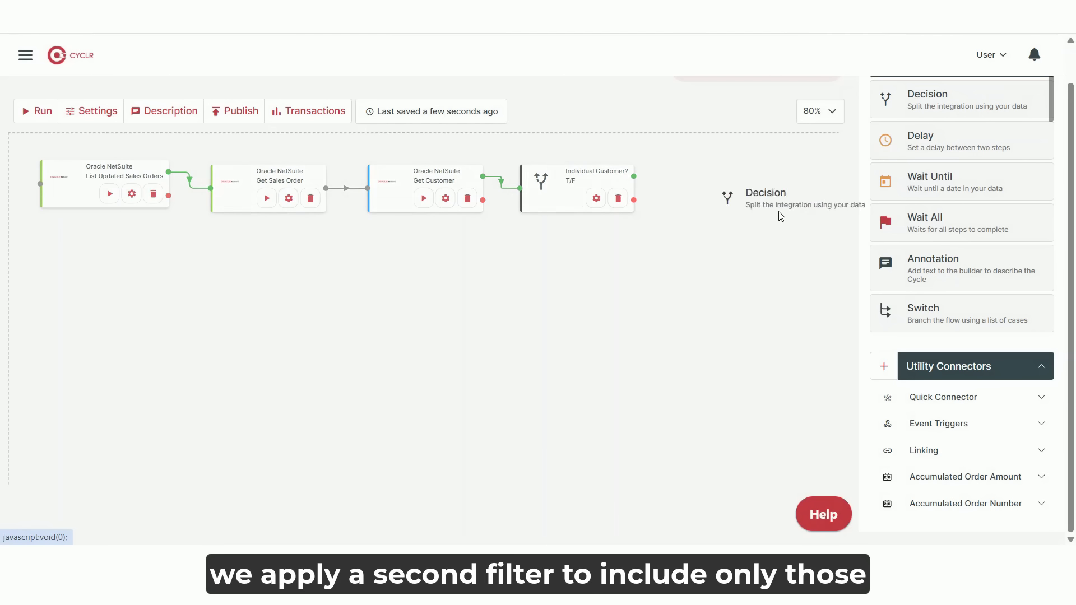
Add a second Decision step on the true branch of Individual Customer? and name it Check Location = London
left_click_drag(781, 215, 702, 195)
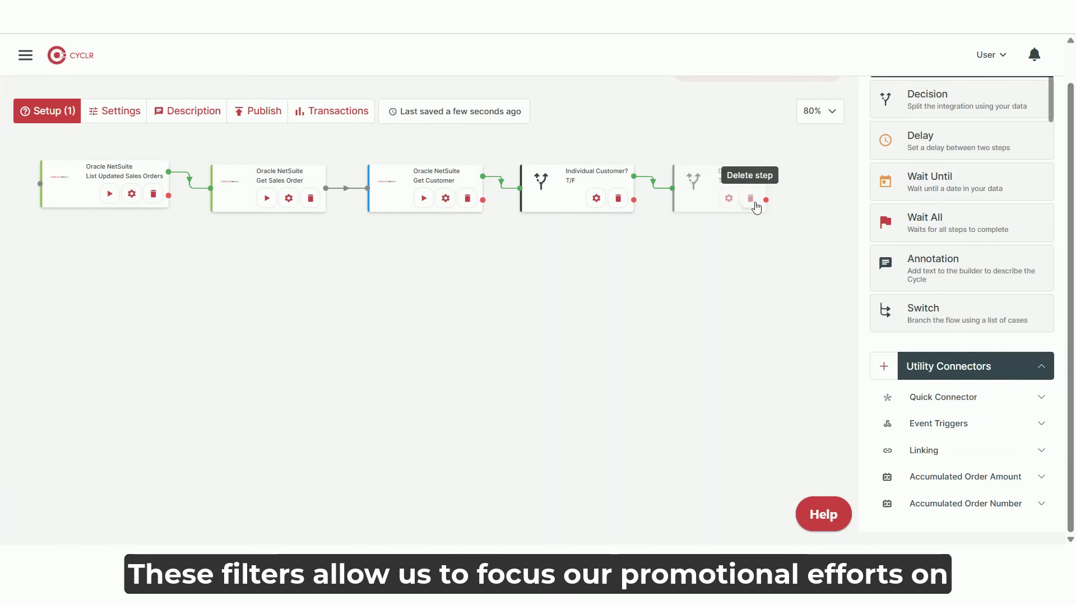
left_click(728, 199)
left_click(139, 72)
left_click(273, 92)
Set the location decision's condition so that Location Ref Name from Get Sales Order equals the typed value London
left_click(257, 188)
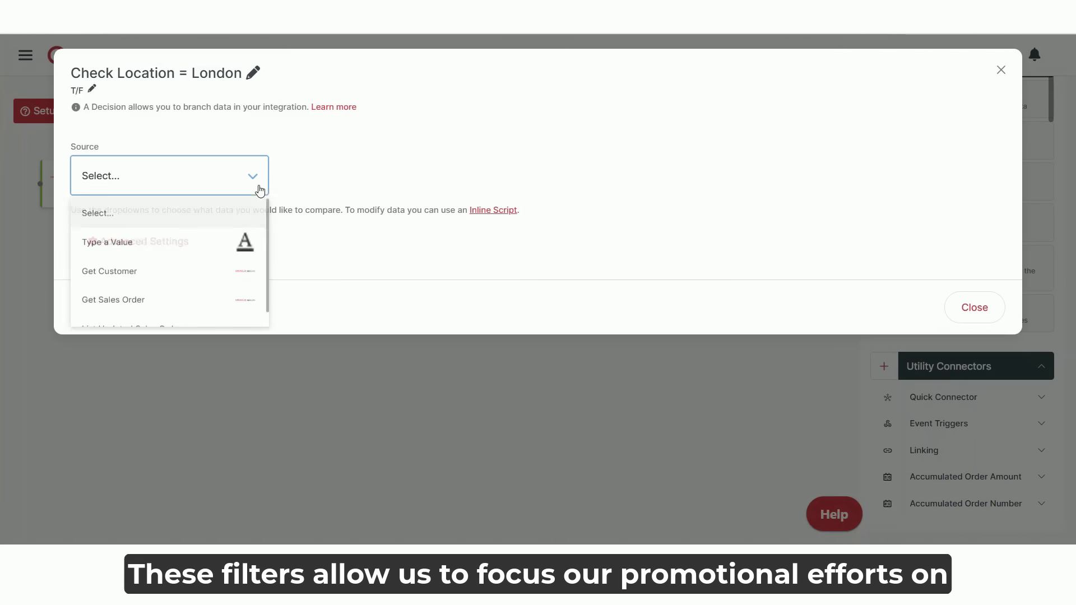
left_click(204, 301)
left_click(354, 185)
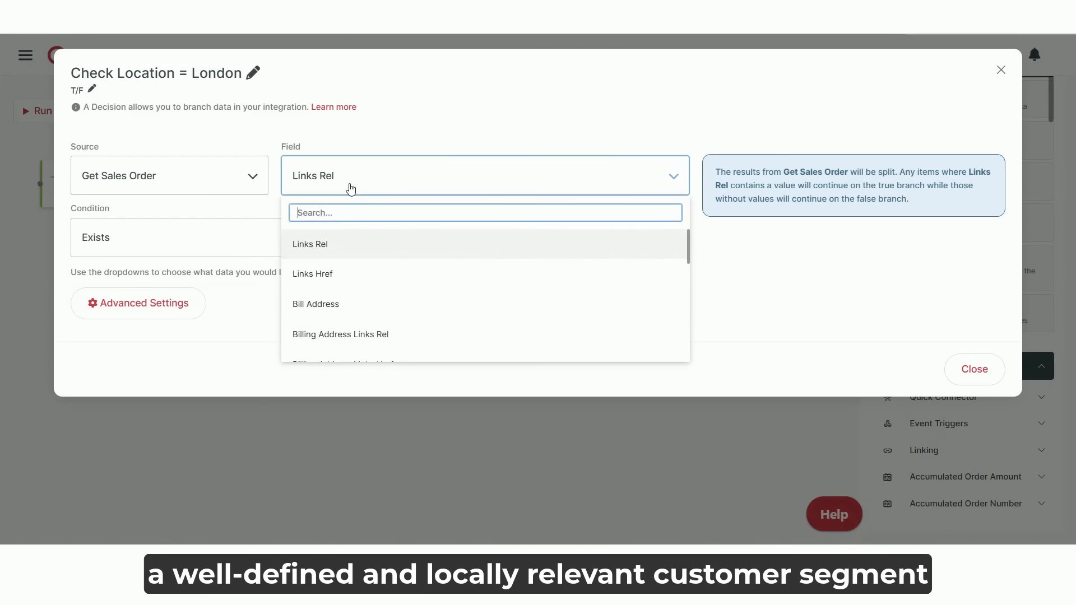
type("location")
left_click(313, 268)
left_click(255, 251)
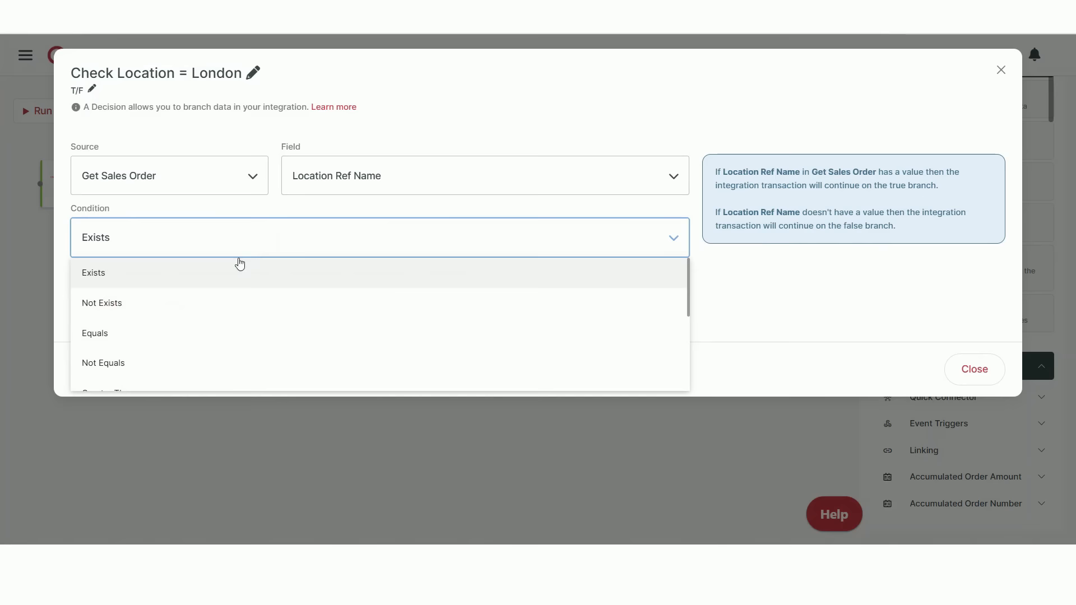
left_click(183, 331)
left_click(188, 308)
left_click(177, 364)
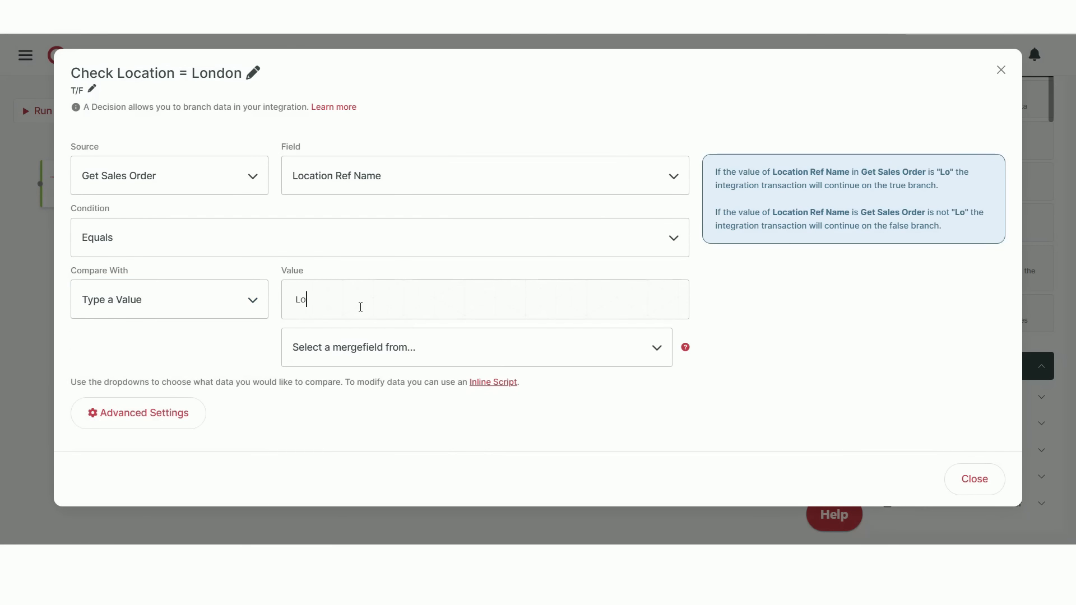
left_click(974, 479)
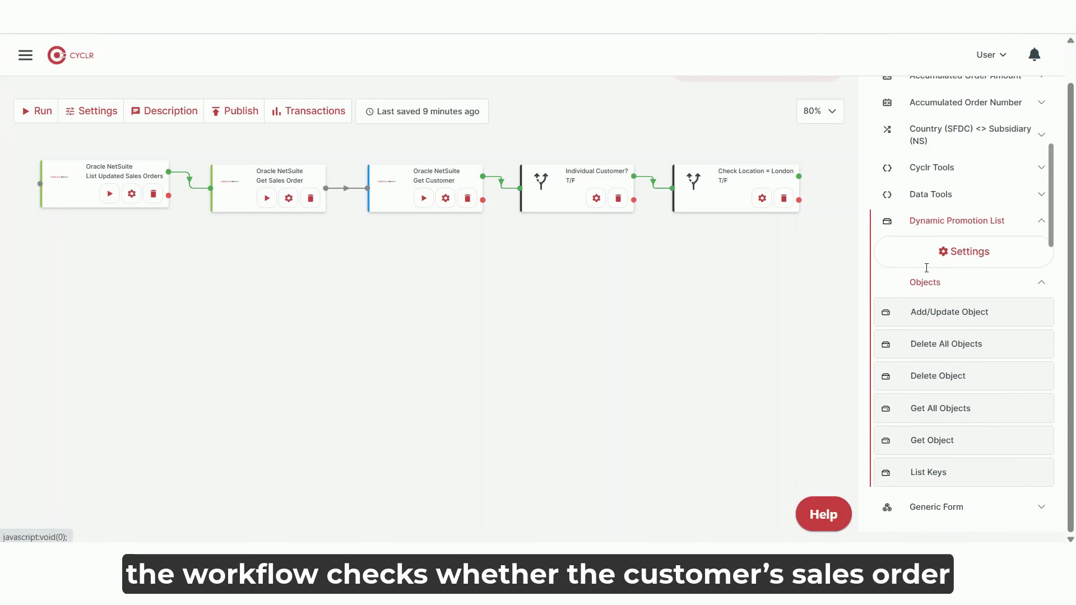
Add a Dynamic Promotion List Get Object step after the location check's true branch, named Get the Promotion List from Sales Order Tran ID
left_click_drag(932, 446, 115, 294)
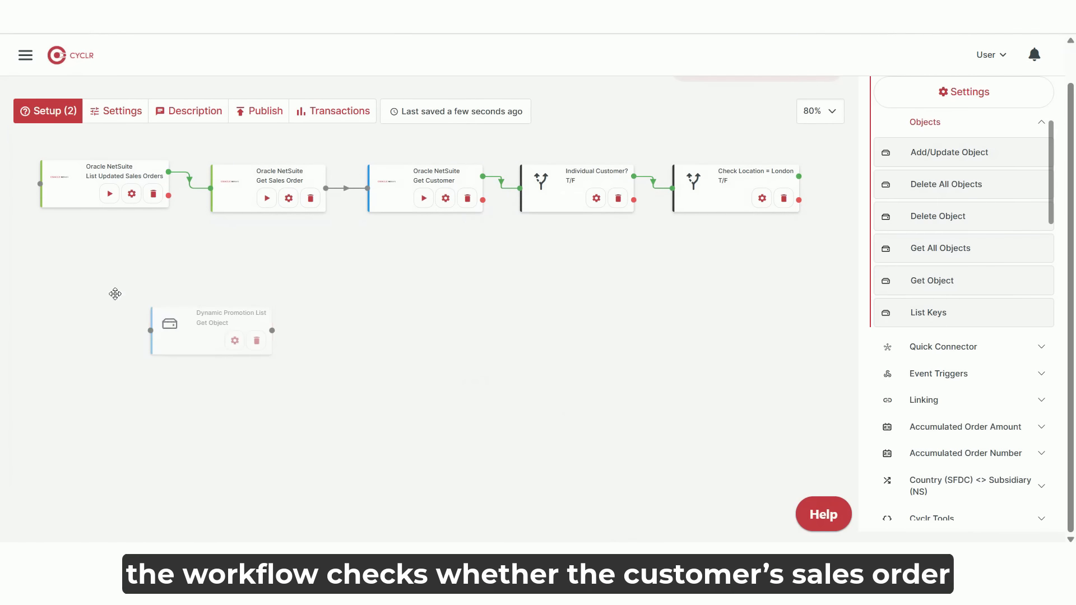
left_click_drag(798, 178, 114, 289)
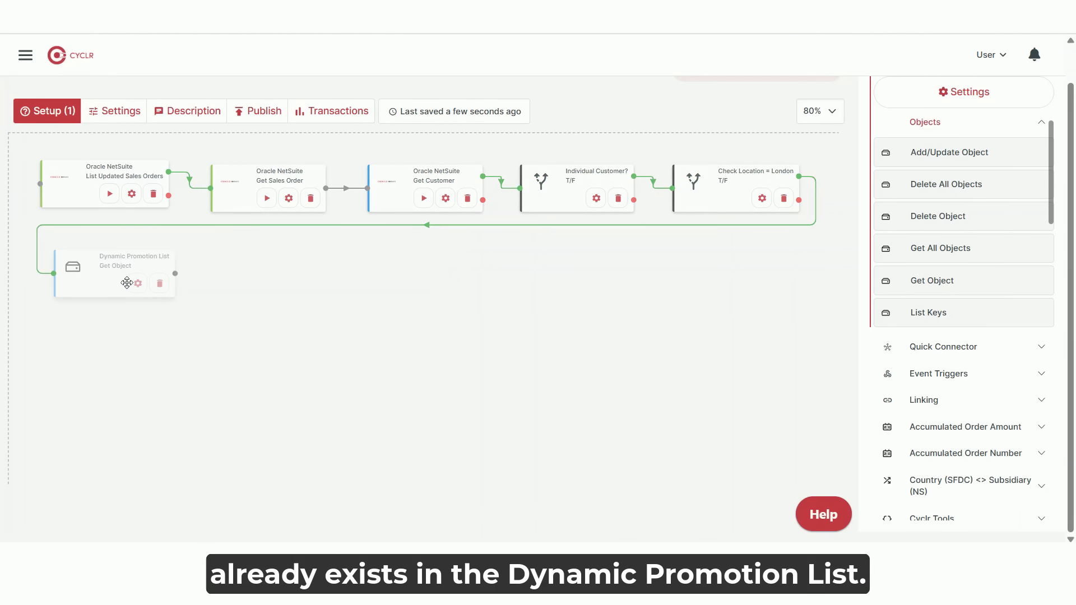
left_click(150, 283)
left_click(151, 72)
type("Get the Promotion List from Sales Order Tran ID")
key("Return")
Set the promotion list lookup's Key to the typed prefix NetSuite- followed by the Get Sales Order Tran ID mergefield
left_click(426, 273)
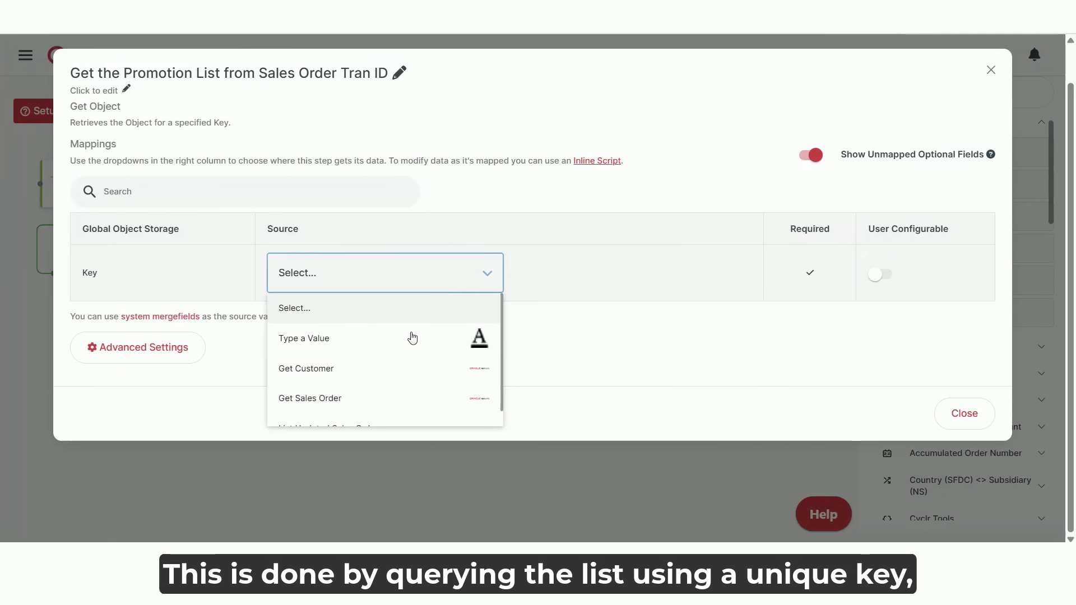
left_click(411, 337)
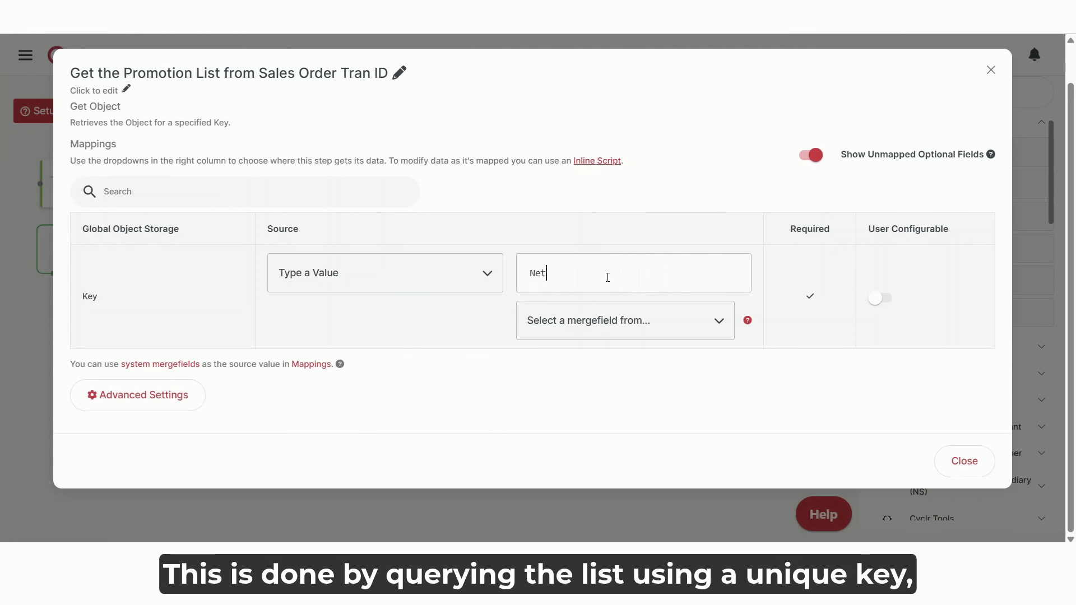
type("NetSuite-")
left_click(653, 320)
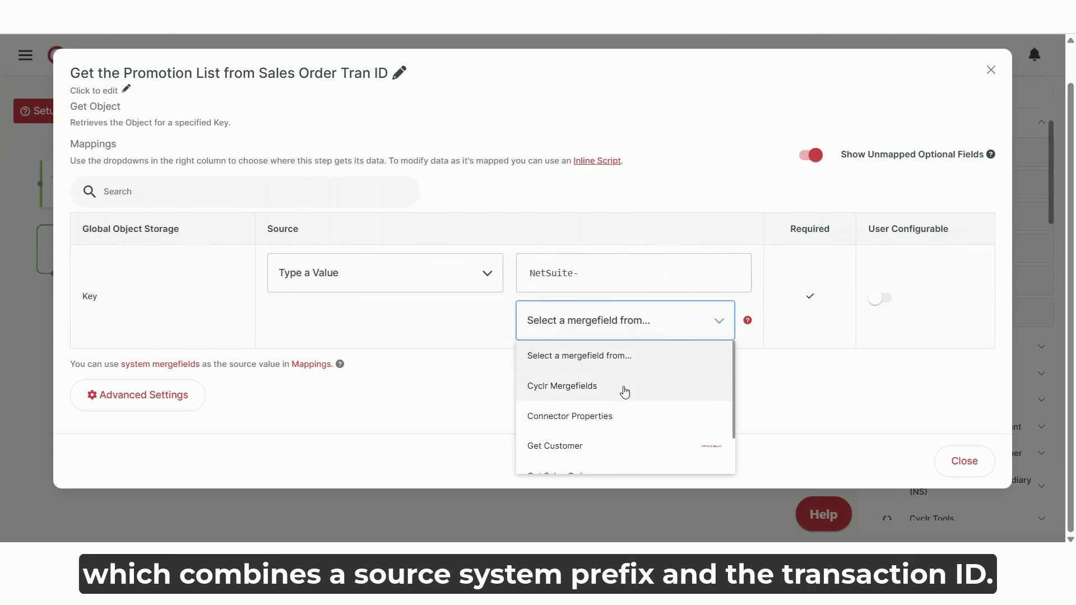
scroll(625, 389, "down", 1)
left_click(610, 431)
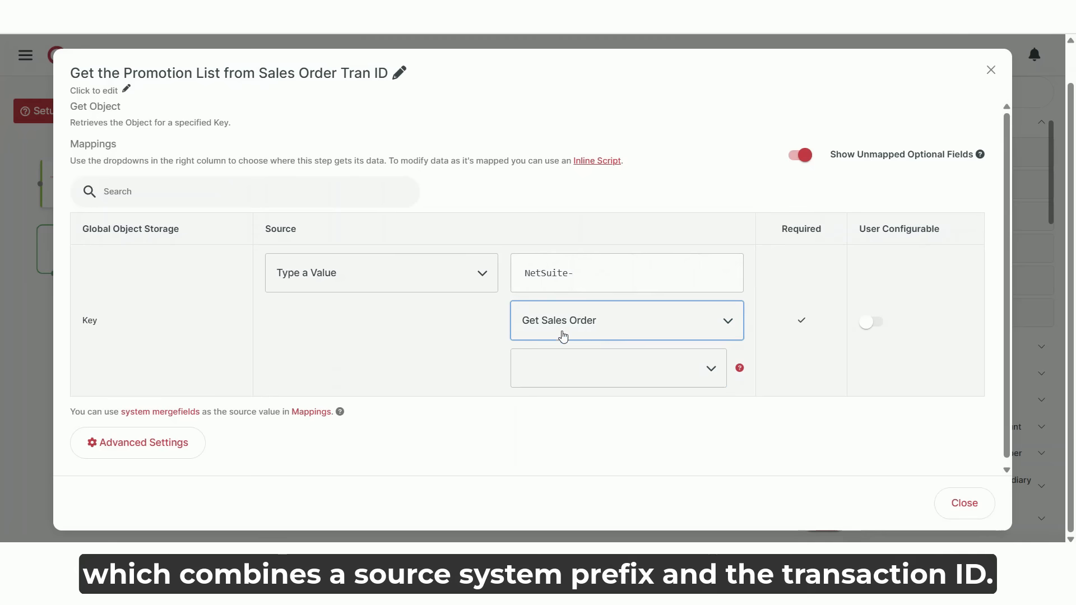
left_click(600, 370)
type("tra")
left_click(595, 468)
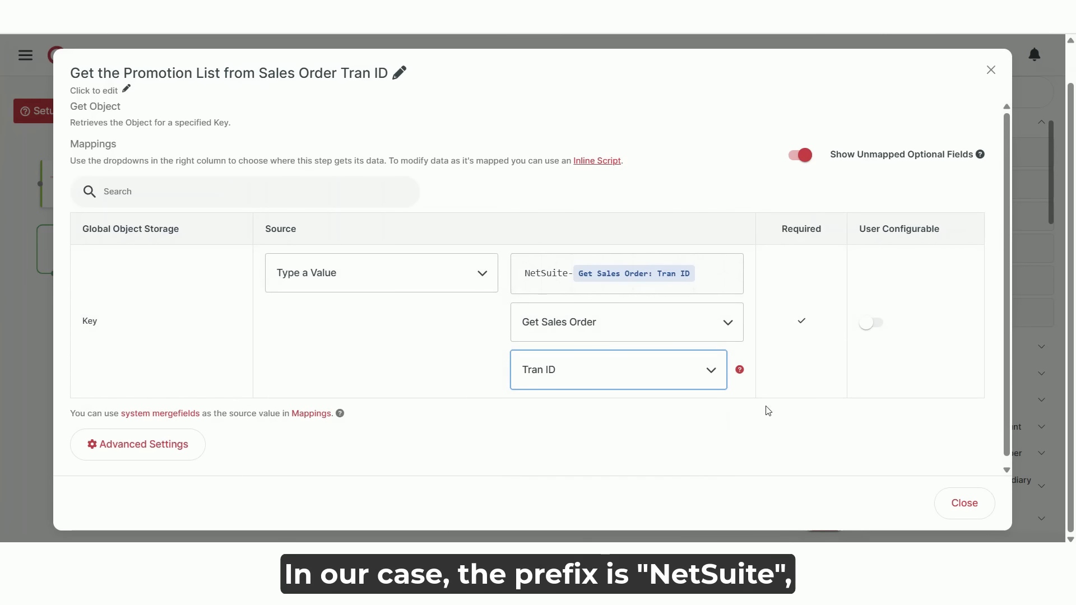
left_click(957, 512)
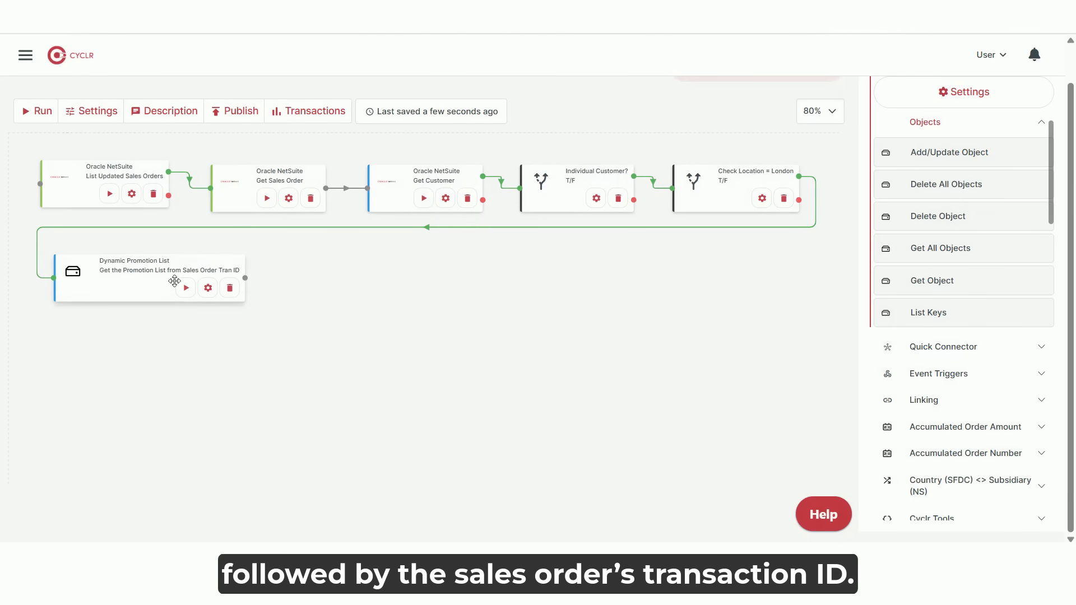
Add a Decision after the promotion list lookup, named Check if the List exists?, testing whether that lookup's Key Exists
left_click_drag(892, 98, 327, 266)
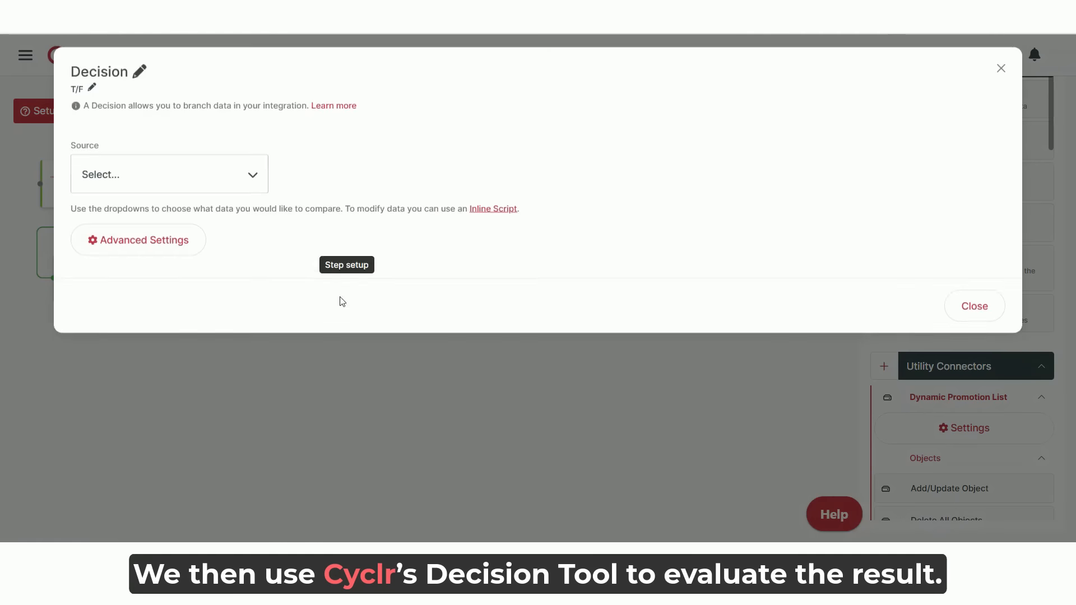
left_click(139, 72)
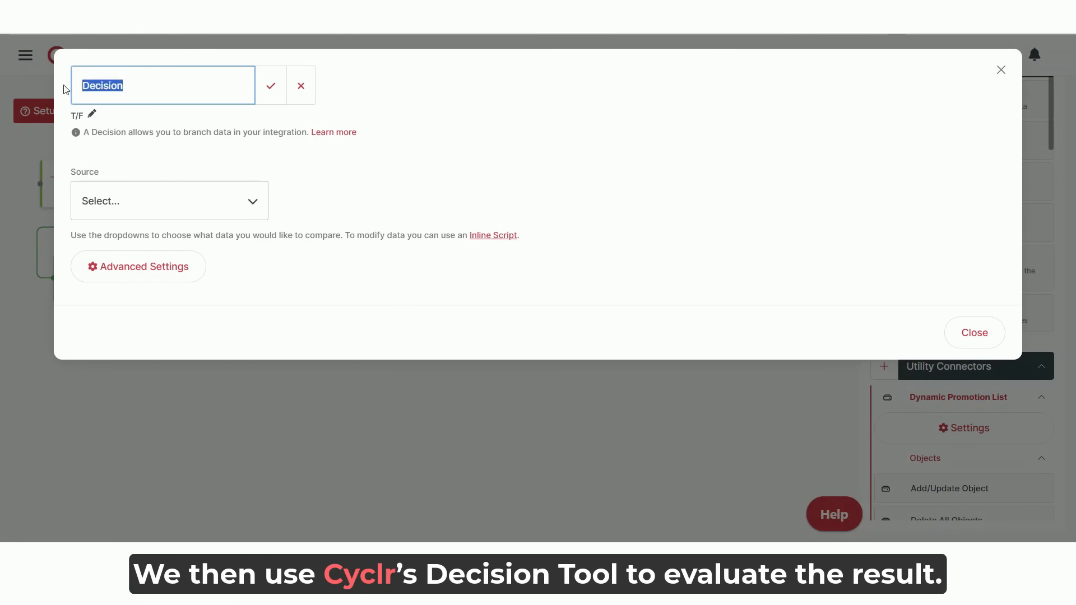
type("Check if the List exists?")
left_click(270, 84)
left_click(204, 280)
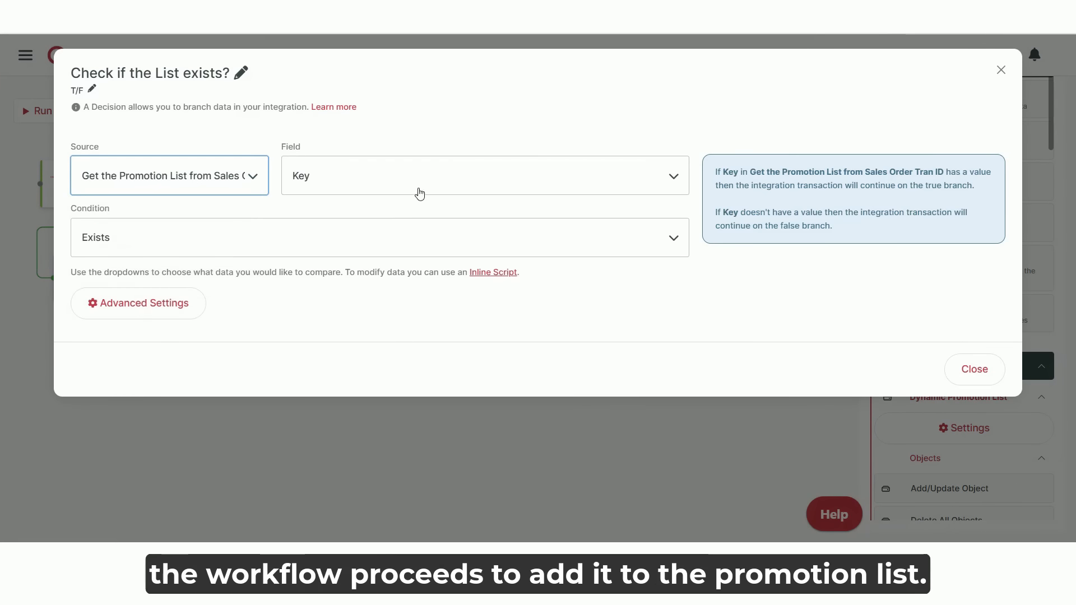
left_click(992, 405)
Add a Dynamic Promotion List Add/Update Object step on the false branch of Check if the List exists?, named Add Sales Order to the List
scroll(964, 337, "down", 4)
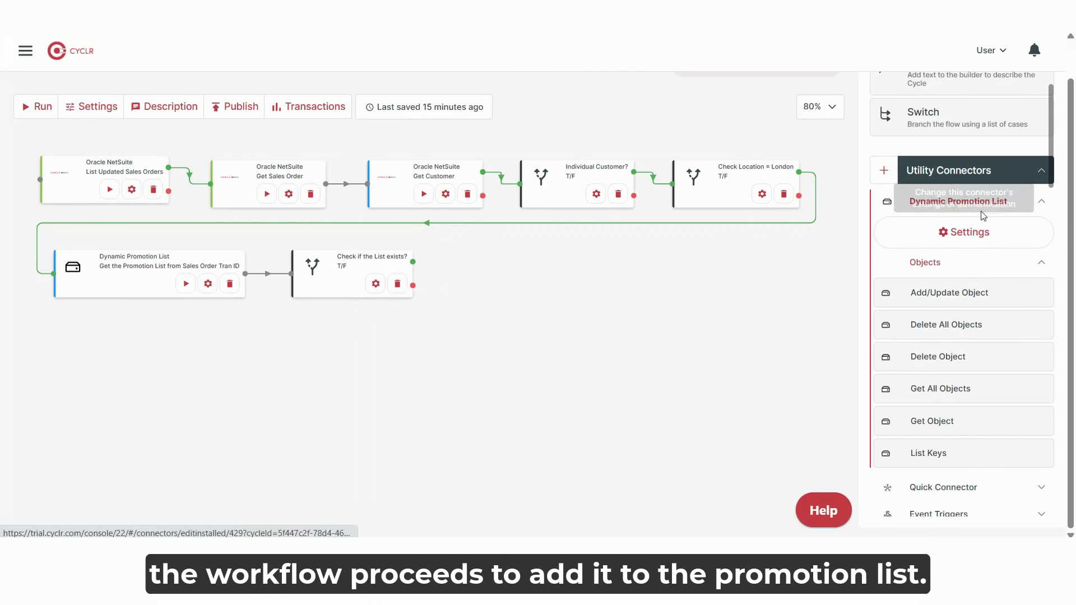
left_click_drag(975, 300, 82, 345)
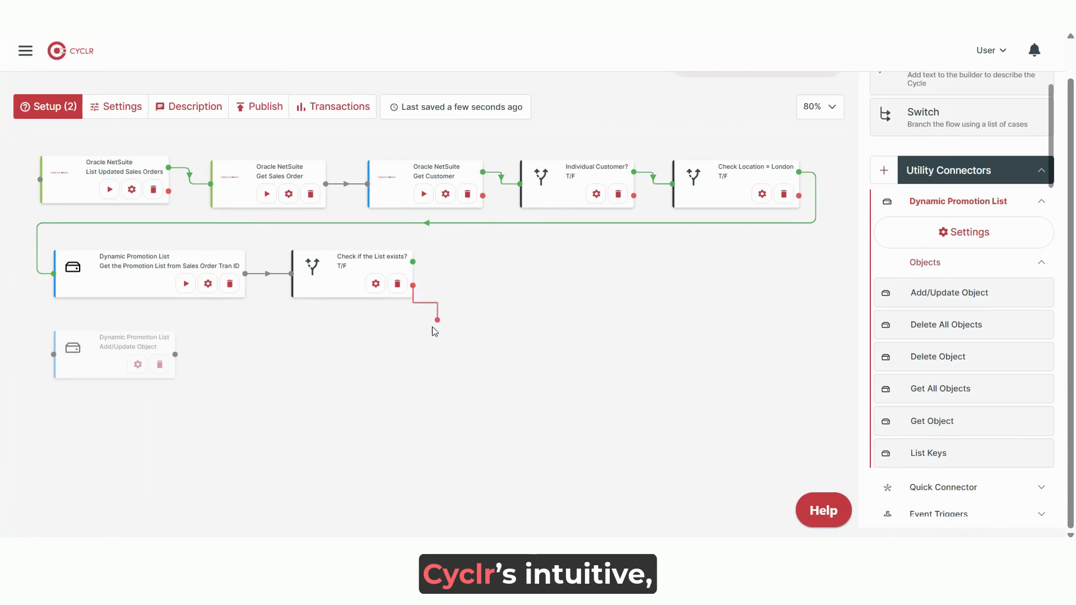
left_click_drag(435, 331, 54, 355)
left_click(137, 364)
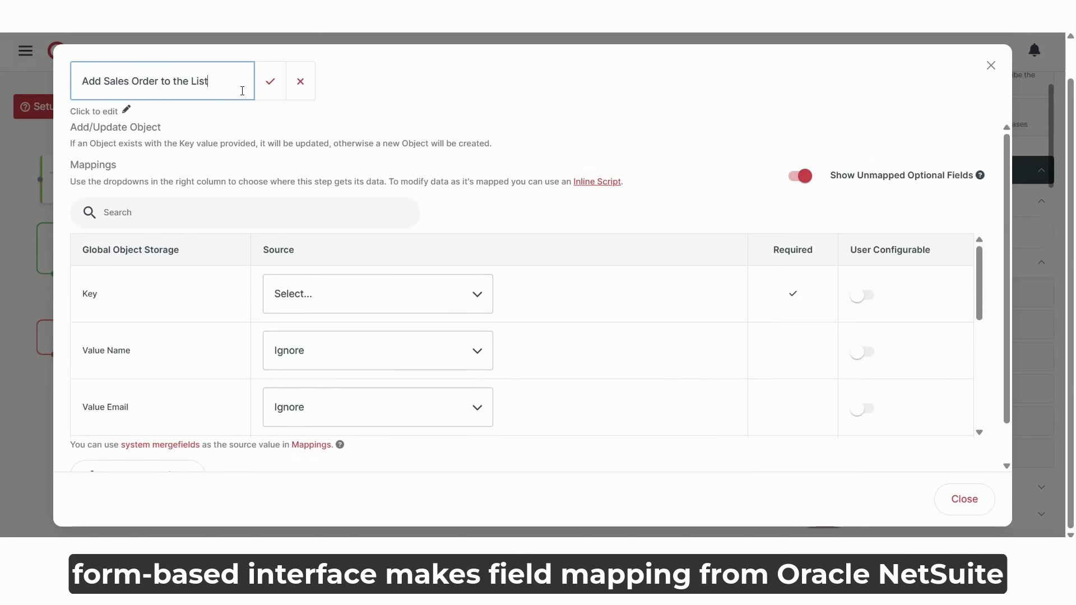
key("Return")
Set the Add Sales Order to the List Key to a typed value containing the Tran ID mergefield from Get Sales Order
left_click(424, 259)
left_click(314, 334)
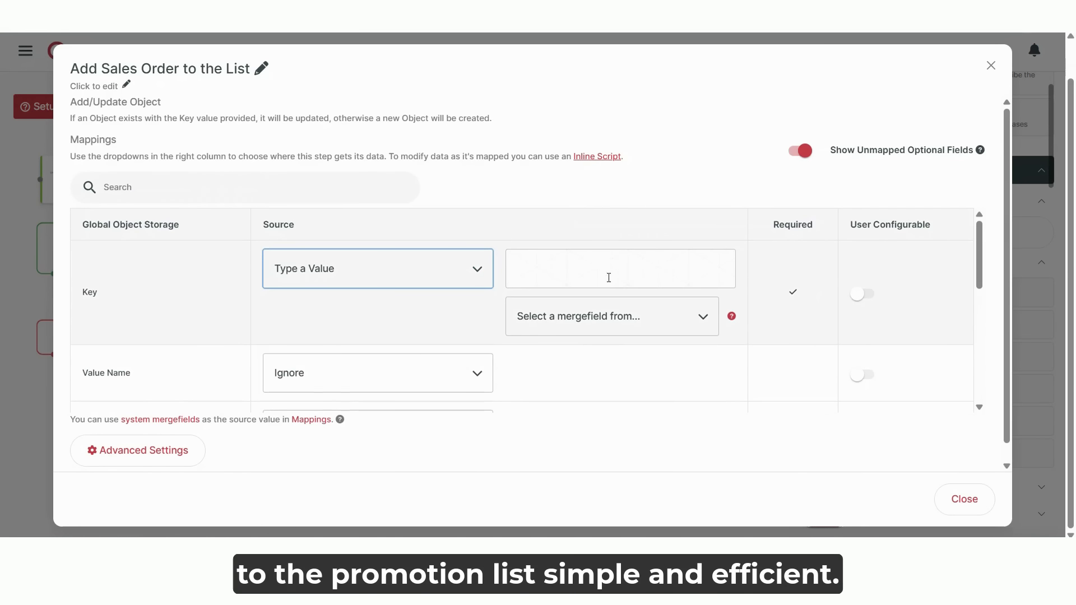
left_click(699, 329)
scroll(605, 409, "down", 2)
left_click(596, 452)
left_click(644, 383)
type("t")
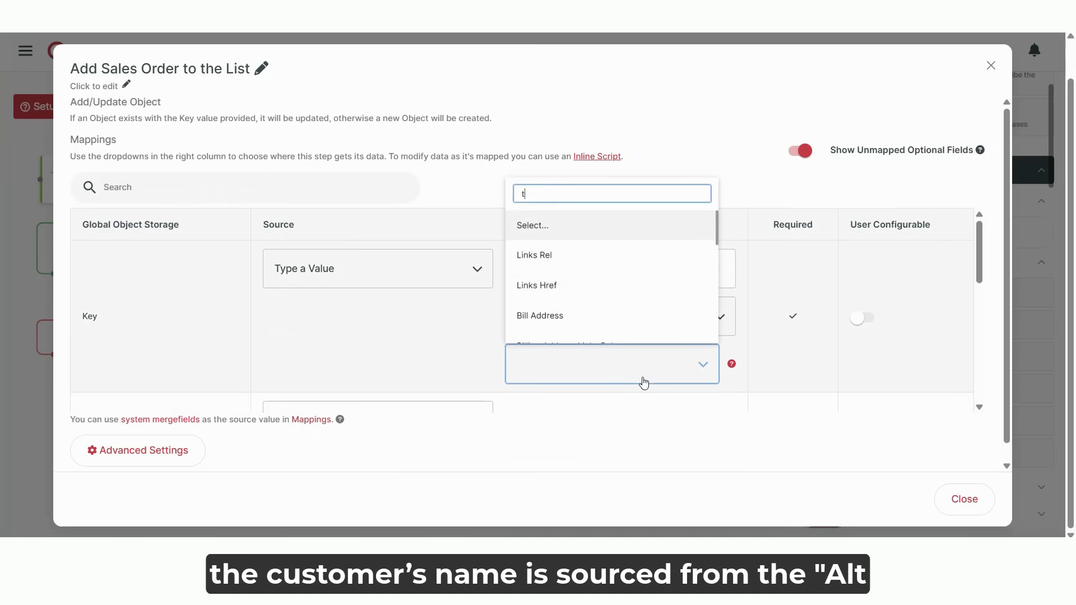
type("ran")
left_click(598, 466)
Map Value Name to the Alt Name field from Get Customer
scroll(442, 365, "down", 1)
left_click(413, 370)
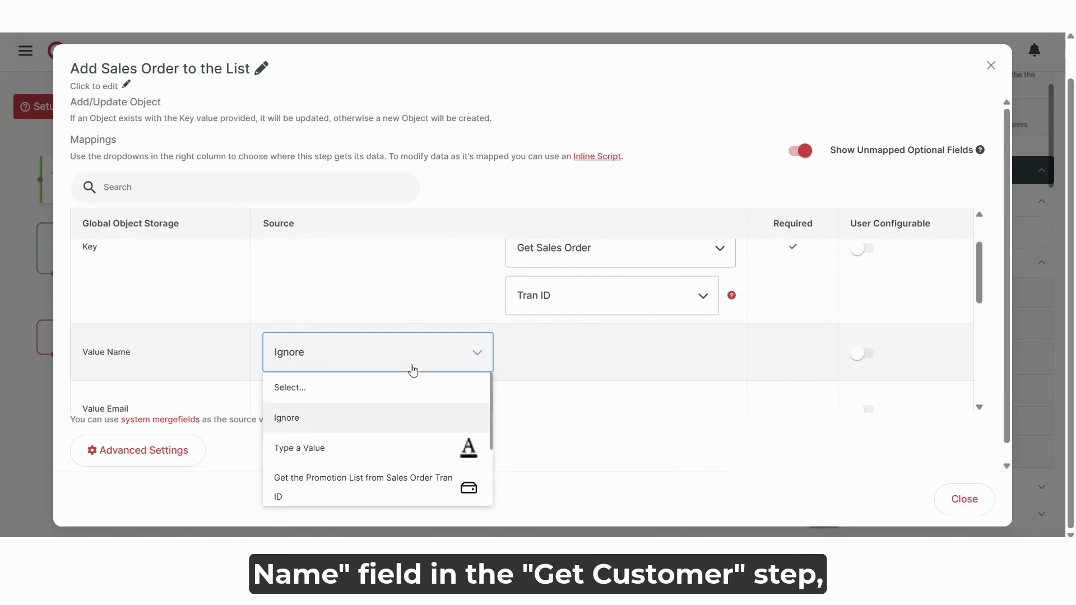
scroll(393, 448, "down", 1)
left_click(364, 488)
left_click(620, 358)
type("alt")
key("Return")
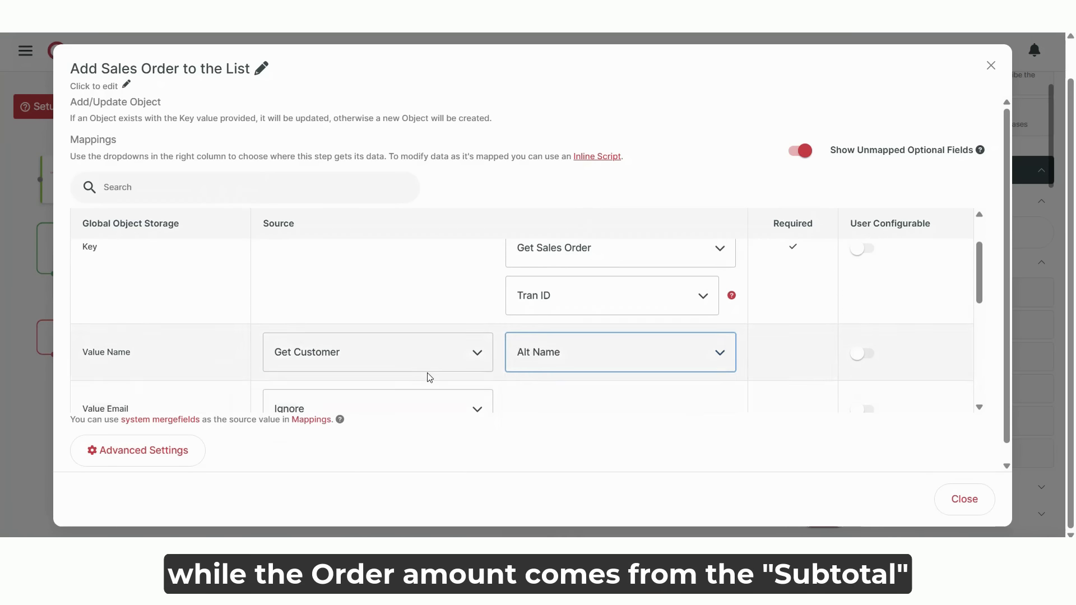
Map Value Email to the Email field from Get Customer
scroll(430, 377, "down", 1)
left_click(426, 351)
scroll(426, 442, "down", 1)
left_click(449, 416)
left_click(601, 350)
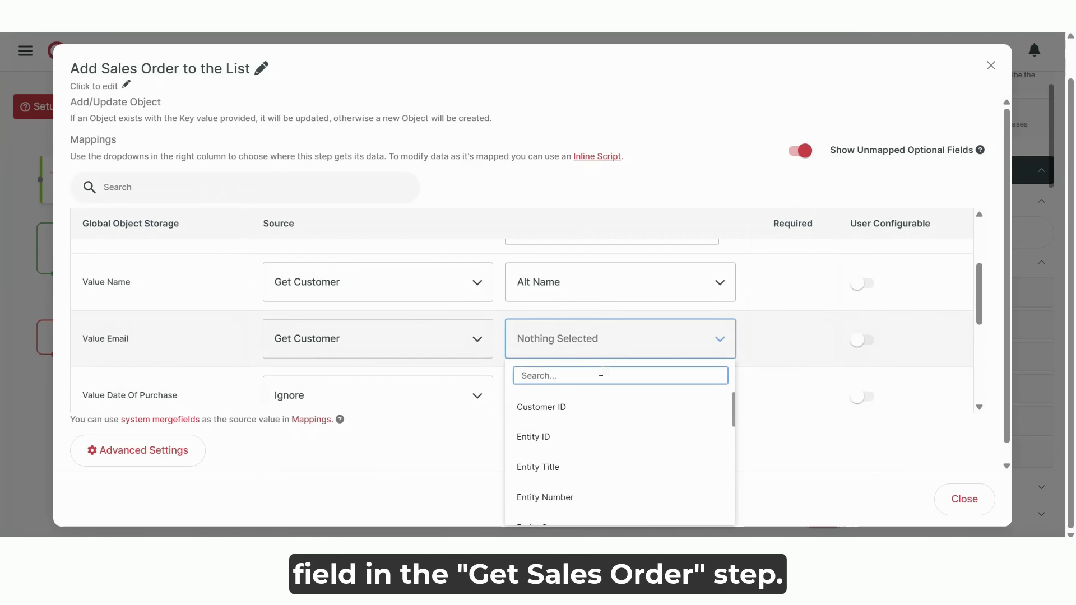
type("em")
left_click(555, 408)
Map Value Date Of Purchase to the Tran Date field from Get Sales Order
scroll(527, 395, "down", 1)
left_click(436, 337)
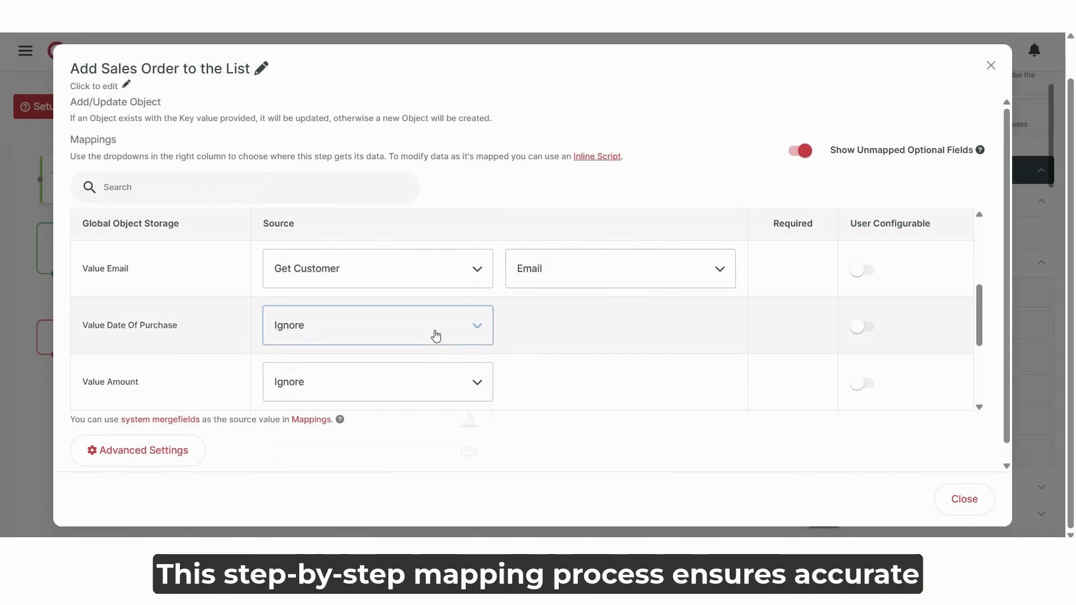
scroll(396, 392, "down", 1)
left_click(364, 458)
left_click(616, 345)
type("tra")
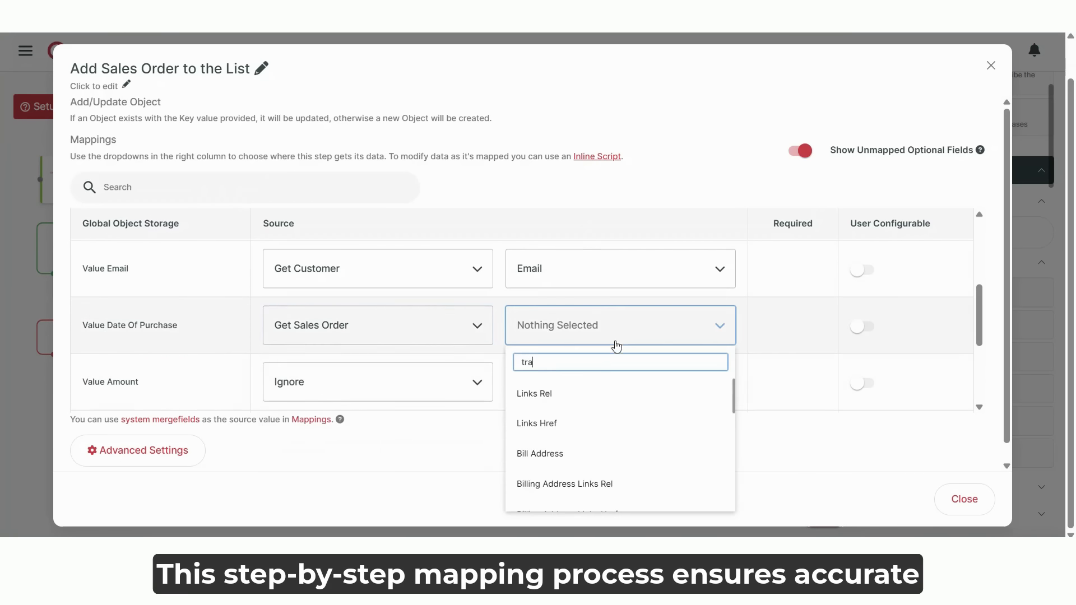
left_click(561, 393)
Map Value Amount to the Subtotal field from Get Sales Order
left_click(439, 382)
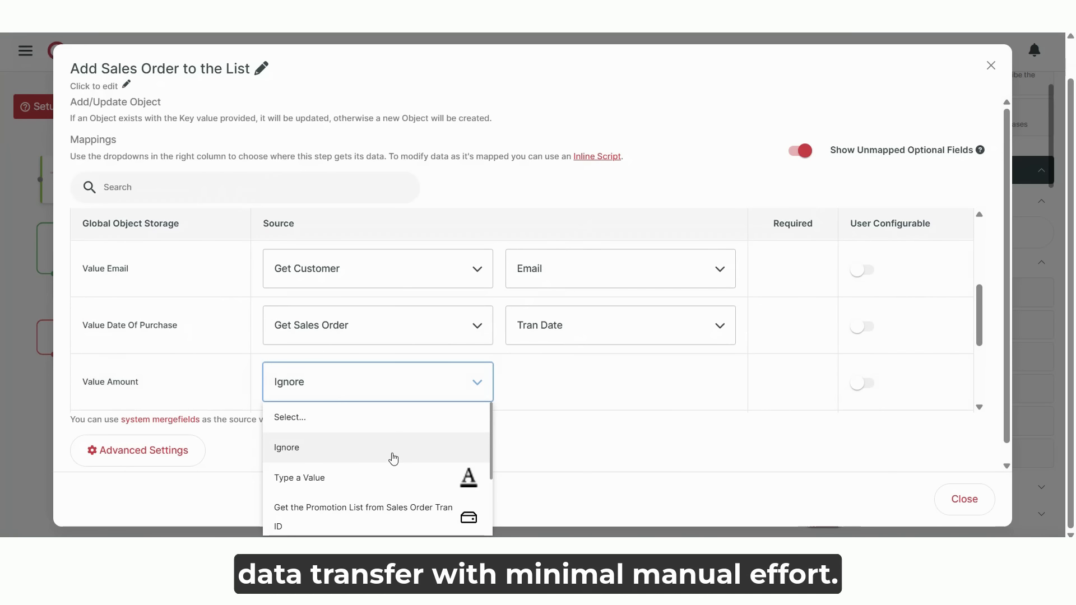
scroll(394, 459, "down", 2)
left_click(325, 490)
left_click(626, 396)
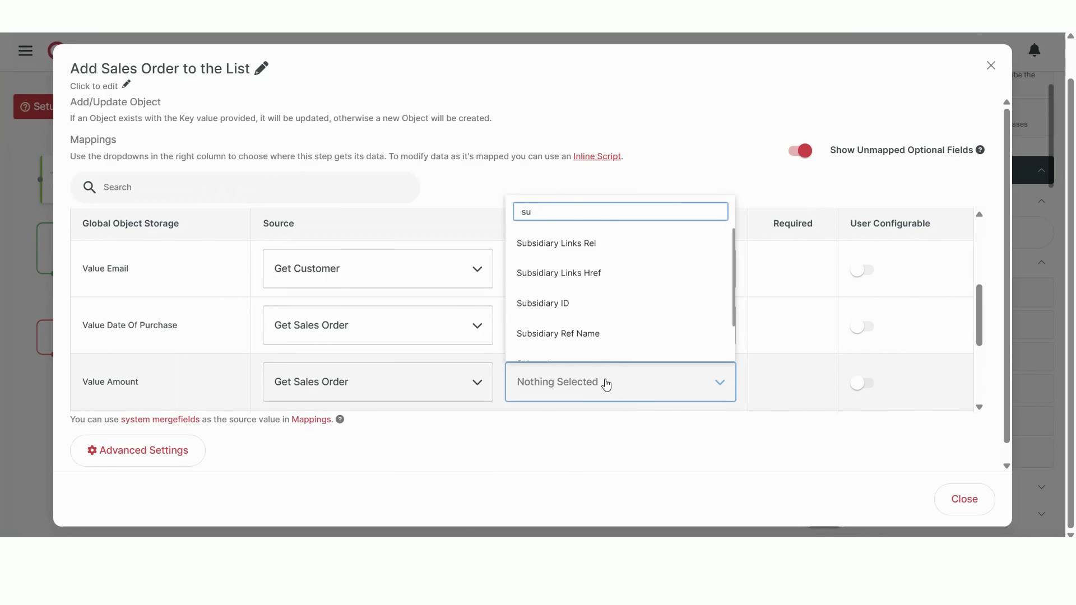
type("bt")
left_click(557, 449)
Map Value Reference to the sales order's transaction ID from Get Sales Order
scroll(428, 312, "down", 2)
left_click(424, 314)
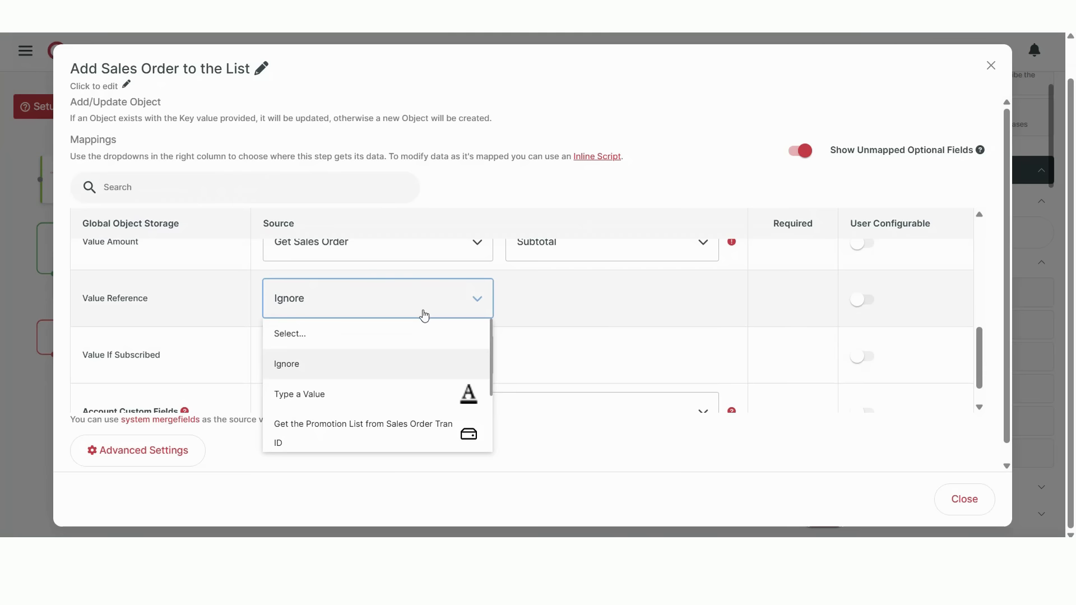
scroll(392, 358, "down", 2)
left_click(353, 365)
left_click(519, 306)
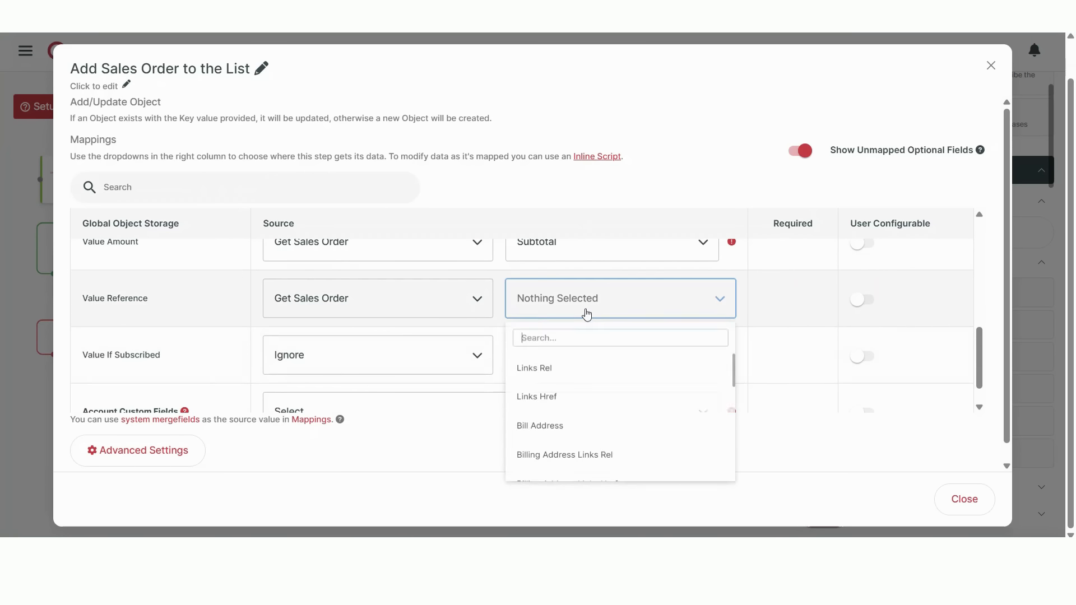
type("tra")
left_click(524, 394)
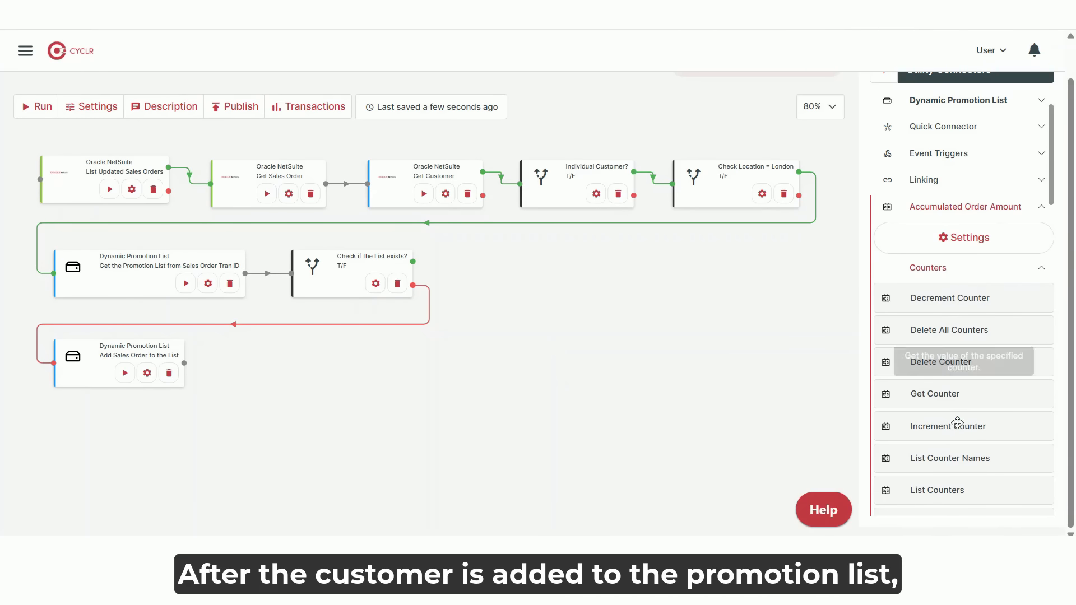
Add an Accumulated Order Amount Increment Counter step after Add Sales Order to the List, with Email from Get Customer as its Counter Name
left_click_drag(958, 424, 245, 356)
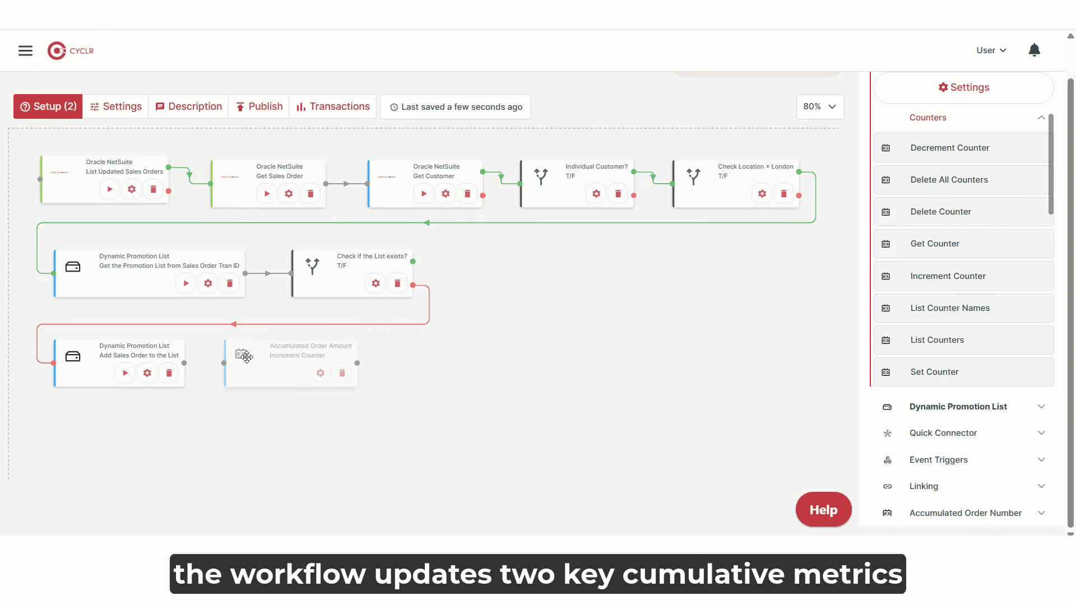
left_click(320, 373)
left_click(587, 284)
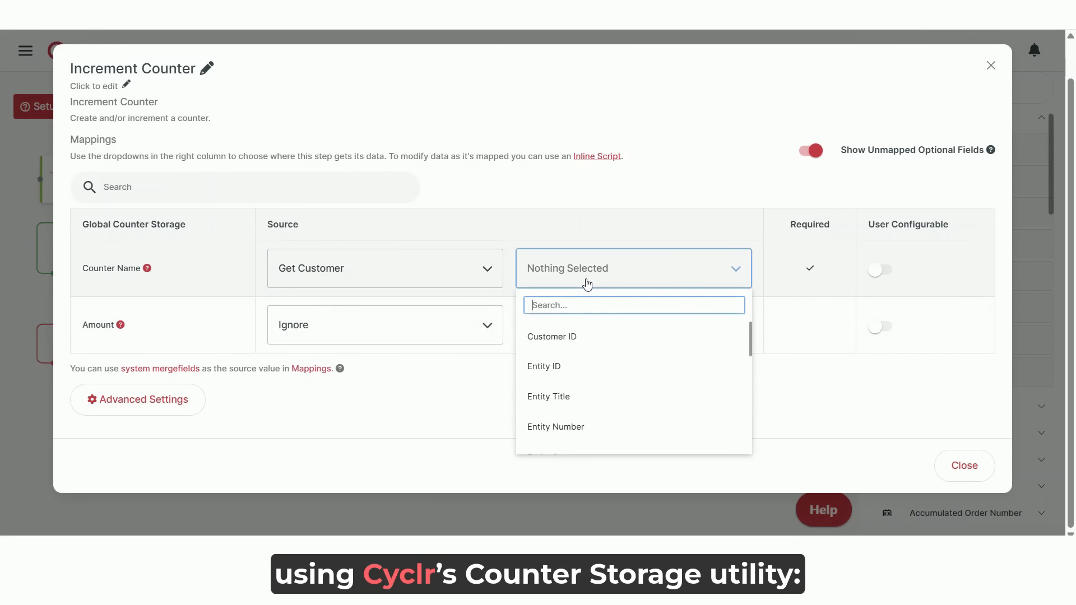
type("email")
left_click(582, 335)
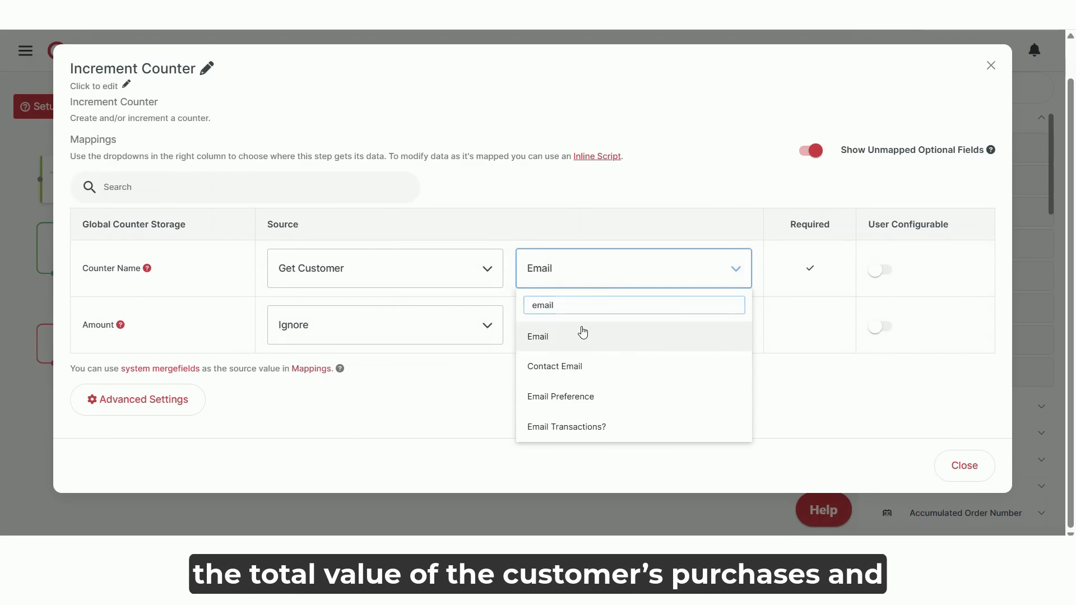
Set the order amount counter's Amount to the Subtotal field from Get Sales Order
left_click(463, 337)
scroll(413, 404, "down", 2)
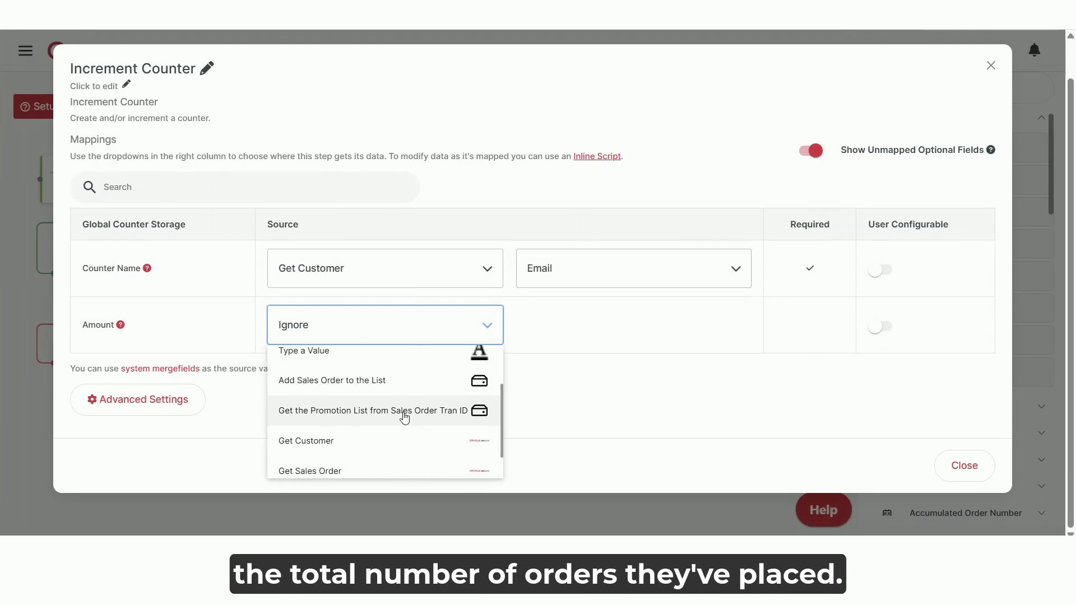
left_click(392, 471)
left_click(651, 331)
type("s")
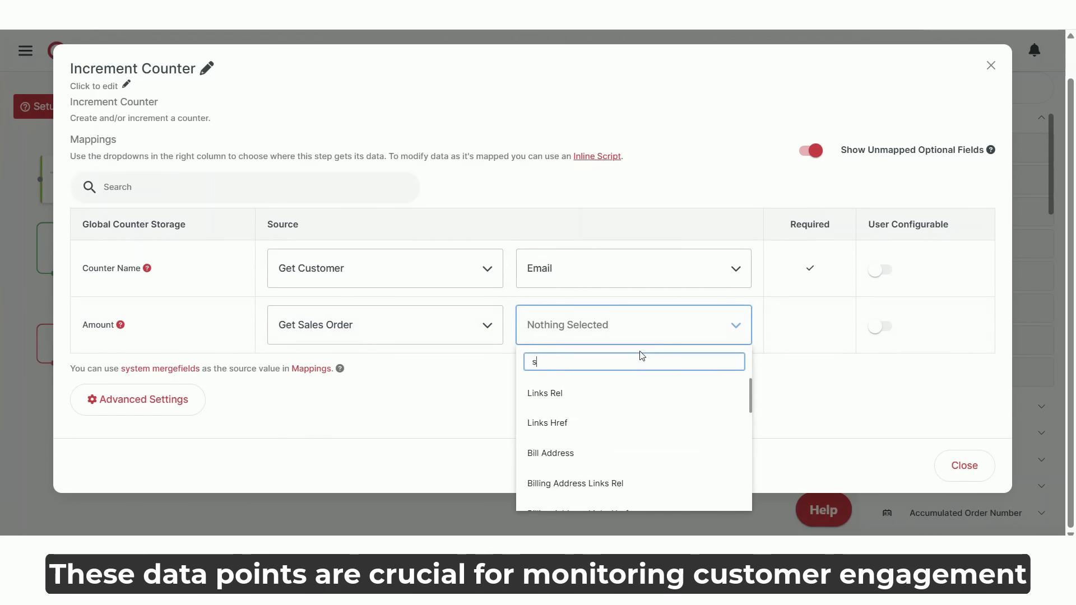
type("ubto")
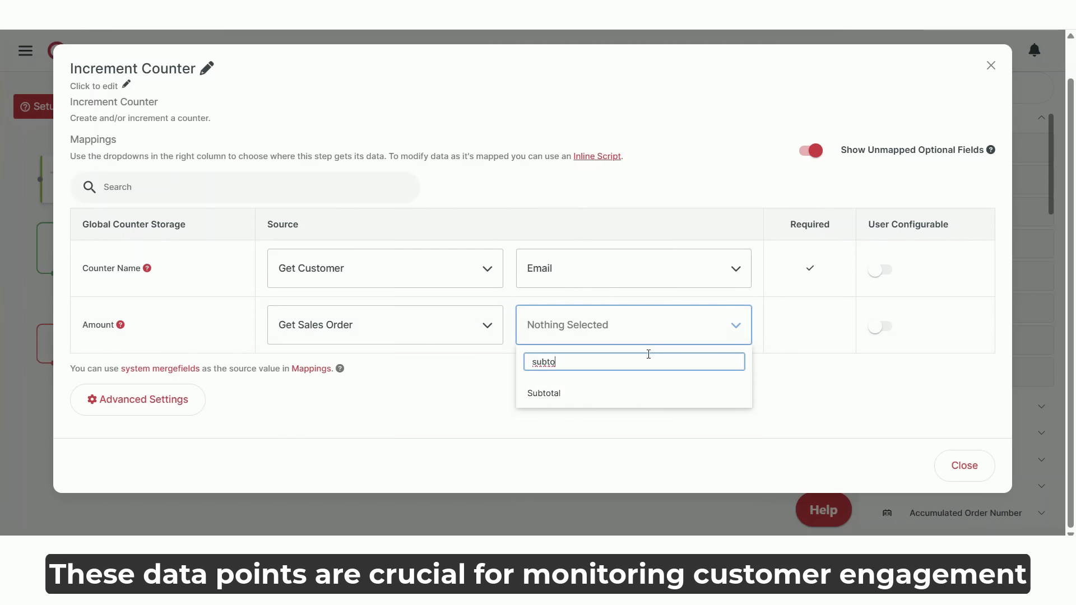
left_click(637, 397)
left_click(957, 468)
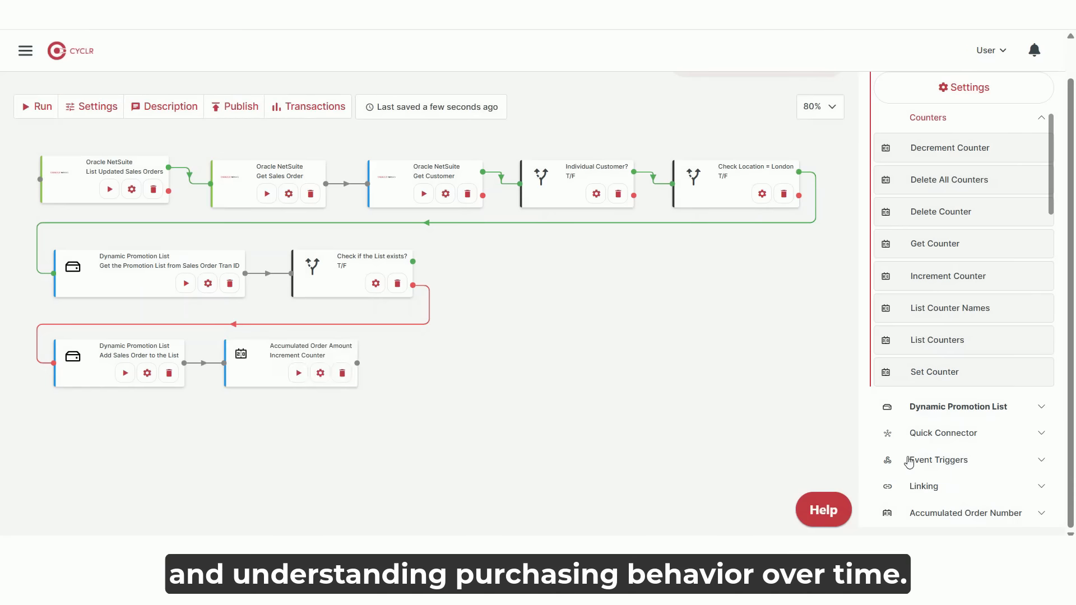
Add an Accumulated Order Number Increment Counter step after the Accumulated Order Amount counter
scroll(960, 353, "up", 2)
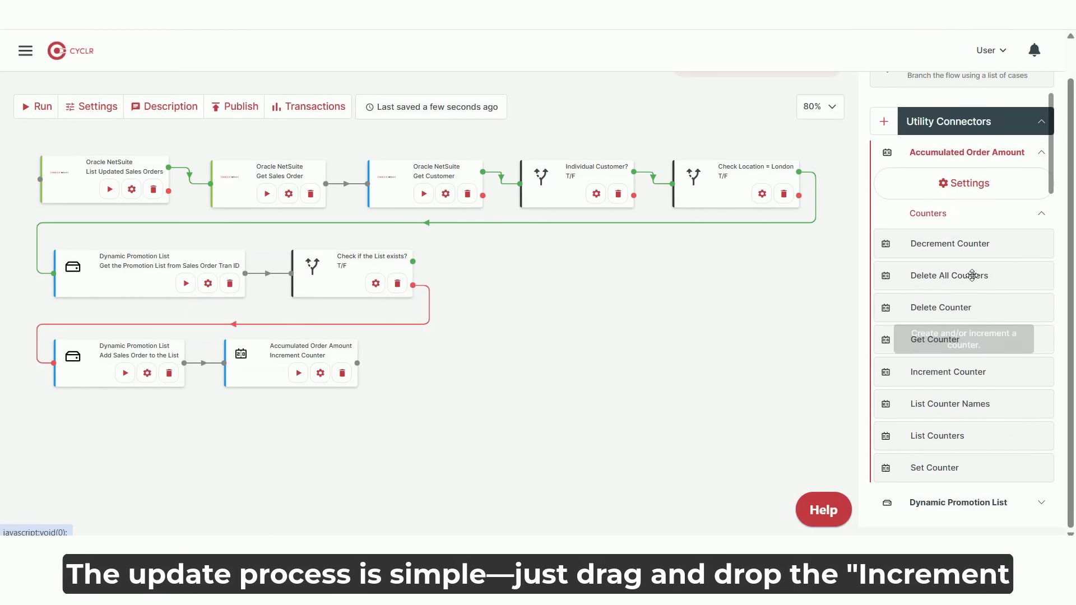
left_click(970, 216)
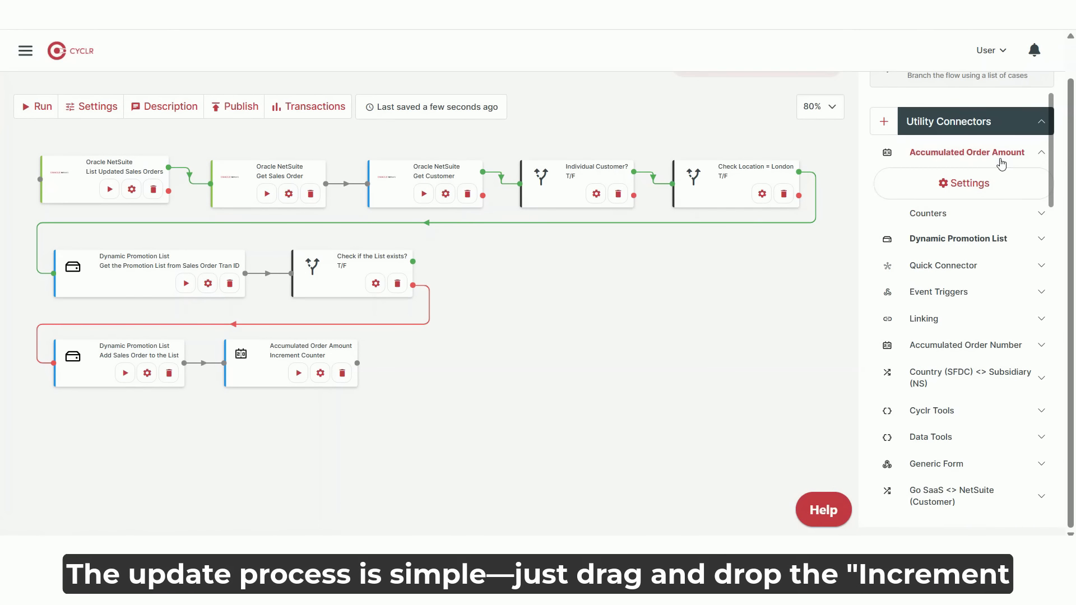
left_click(986, 284)
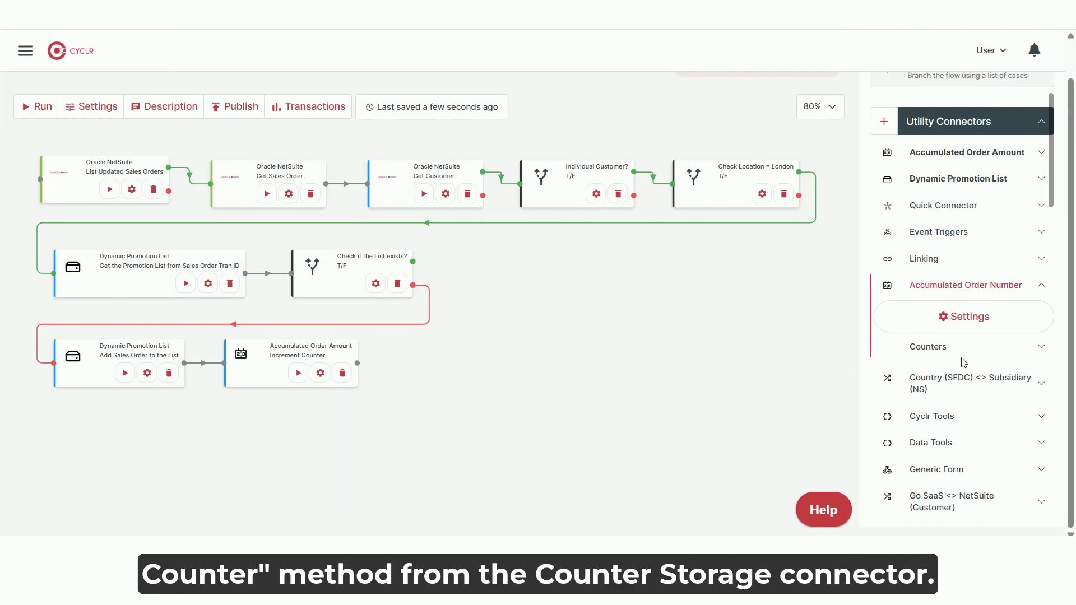
left_click(959, 351)
scroll(952, 418, "down", 2)
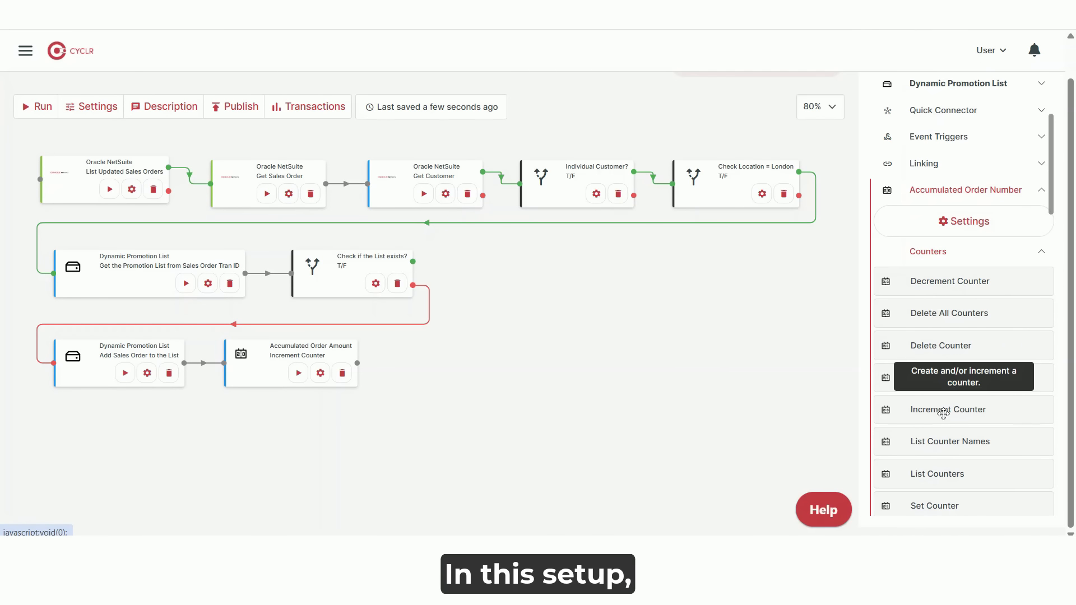
left_click_drag(947, 410, 543, 386)
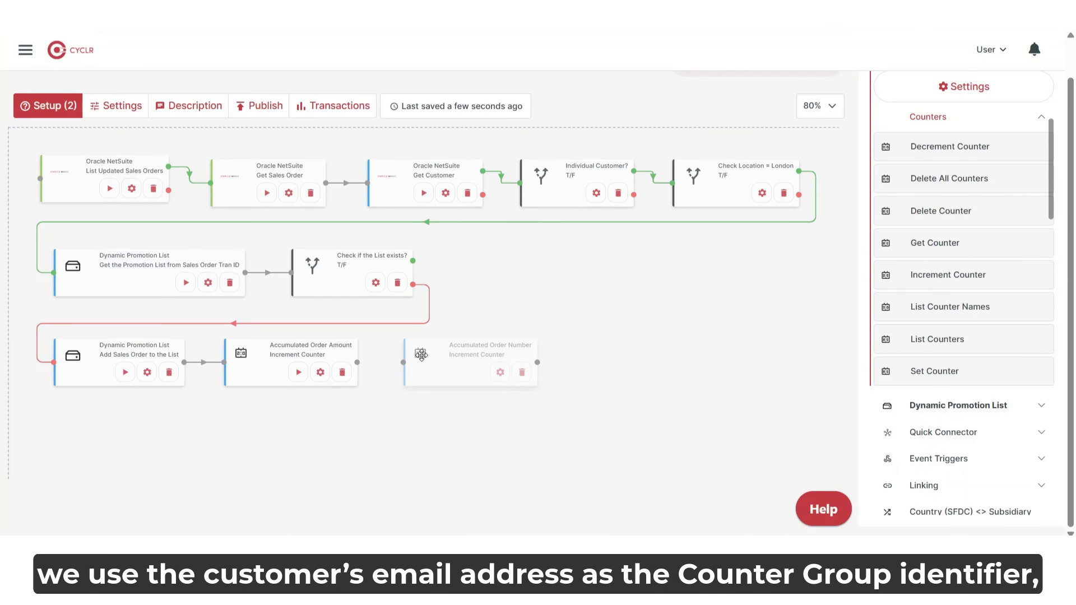
Set the order number counter's Counter Name to Email from Get Customer, and check the help for its Amount field
left_click(497, 373)
left_click(439, 280)
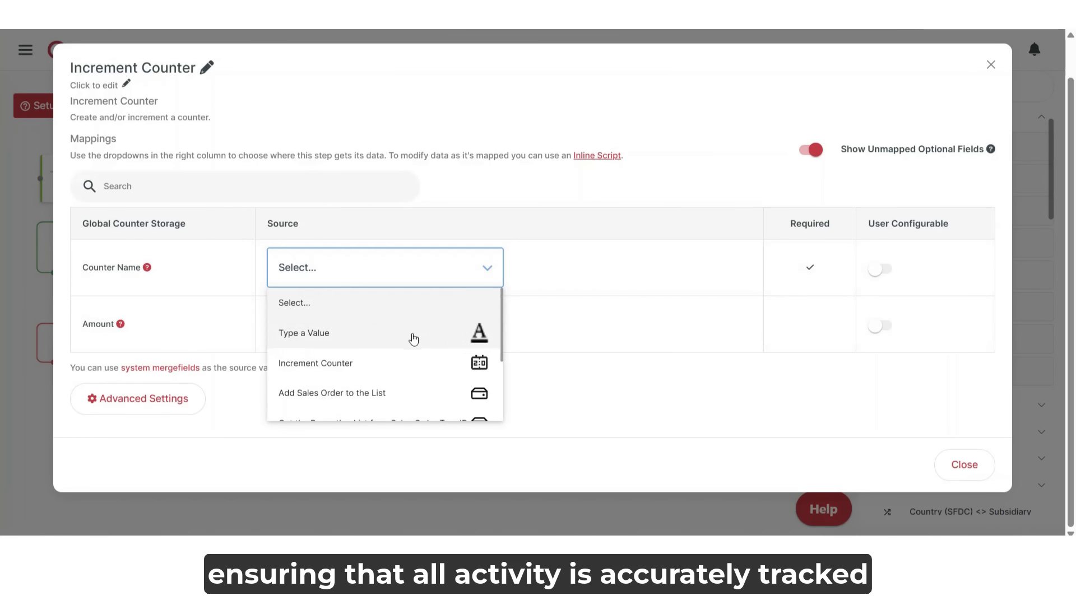
scroll(413, 339, "down", 2)
left_click(394, 378)
left_click(613, 271)
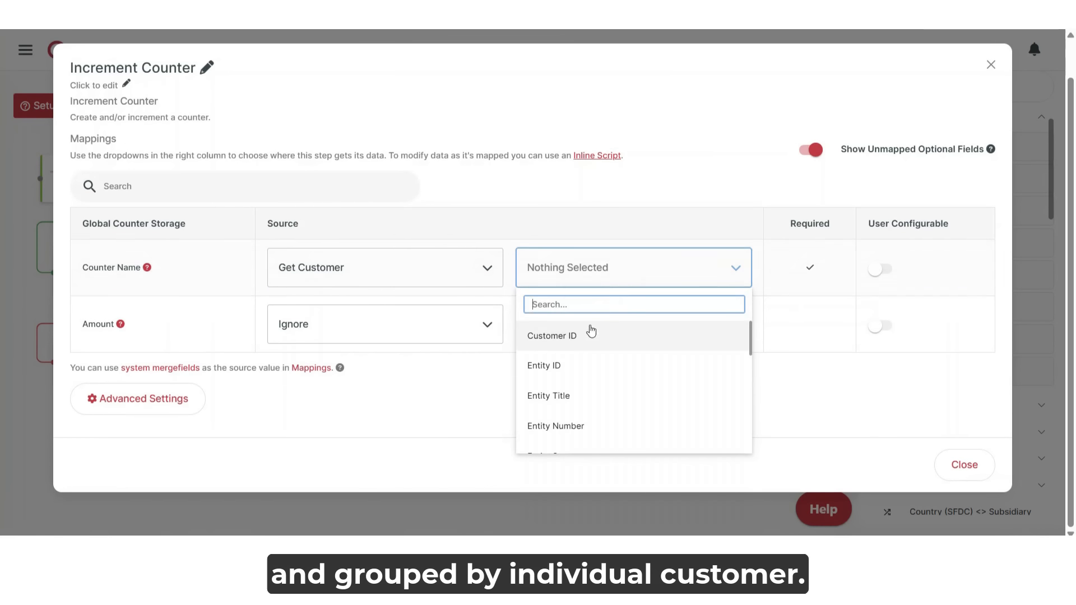
type("email")
left_click(575, 347)
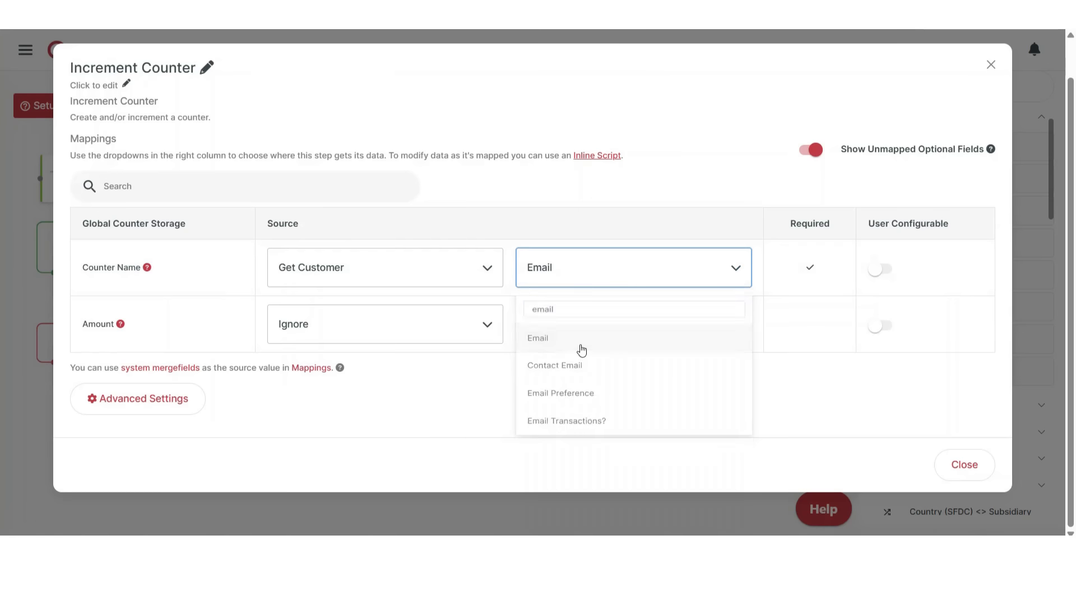
left_click(455, 329)
left_click(433, 329)
mouse_move(121, 329)
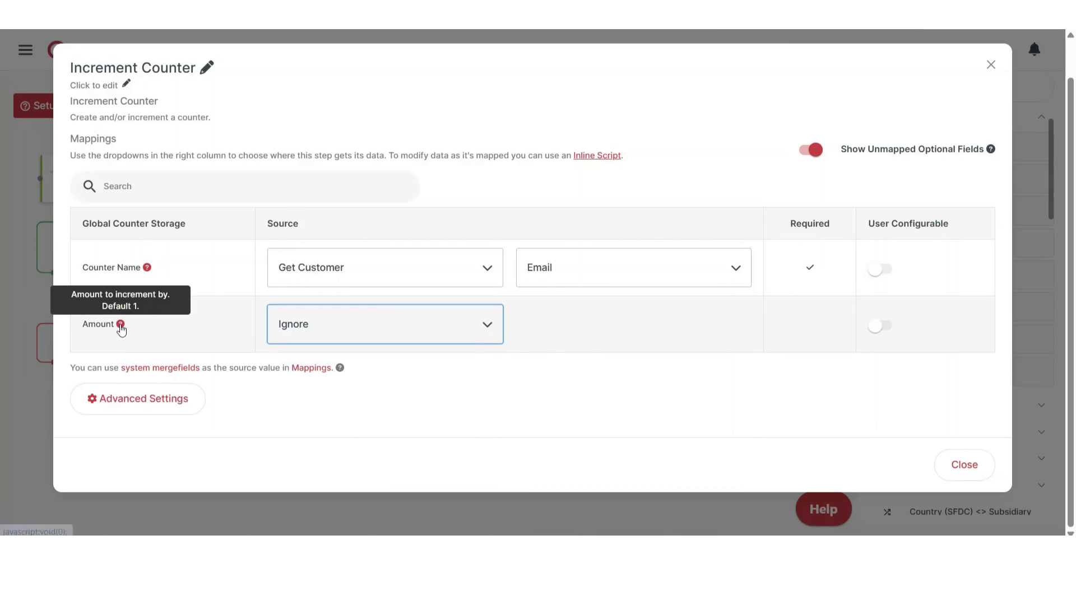
left_click(964, 465)
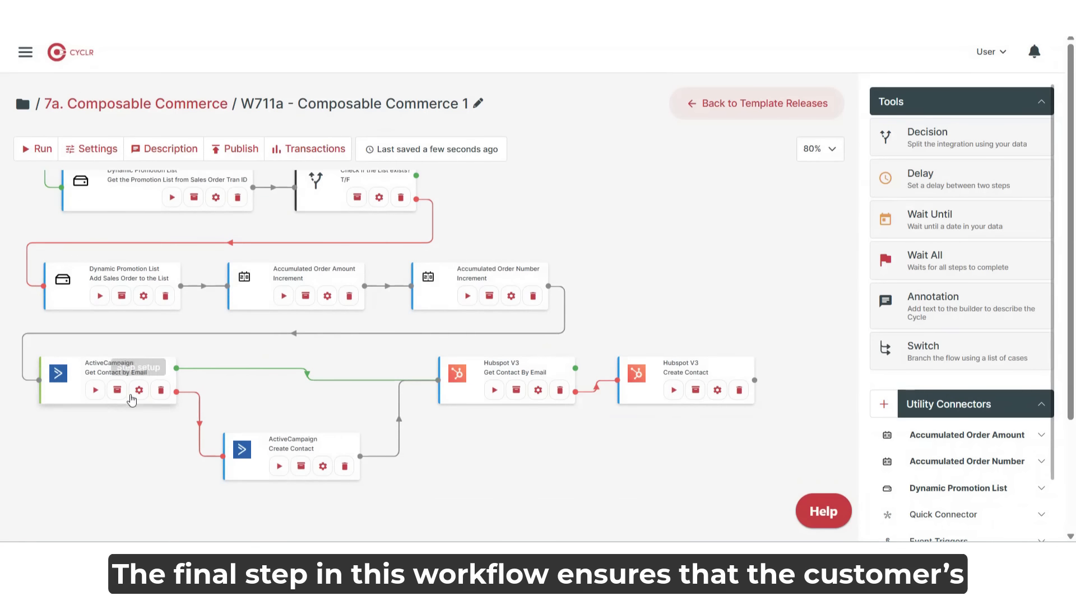
Review the field mappings of the ActiveCampaign Get Contact by Email and Create Contact steps
left_click(138, 391)
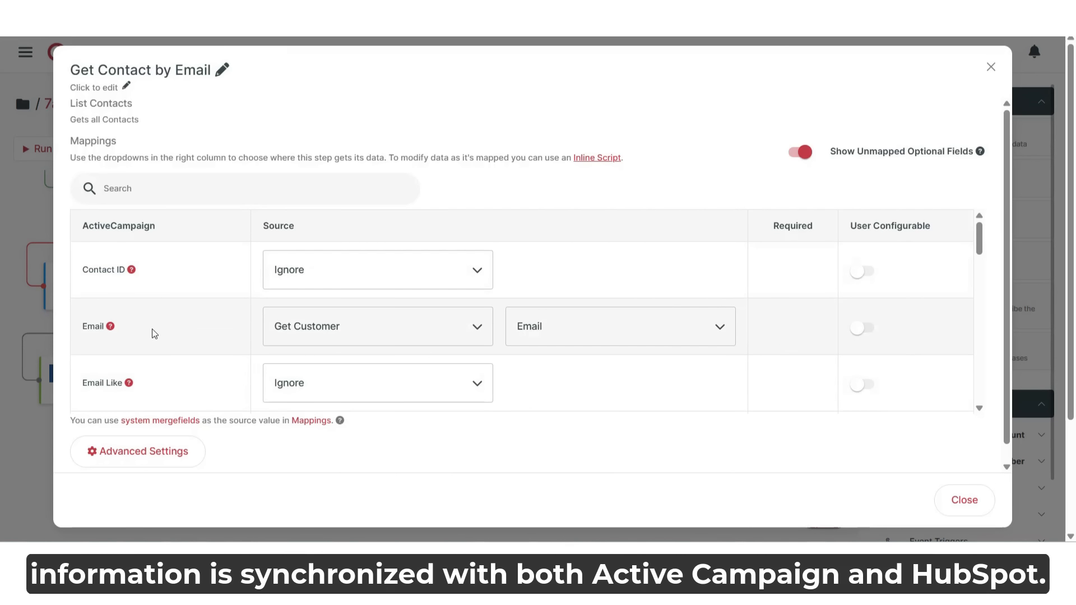
left_click(963, 500)
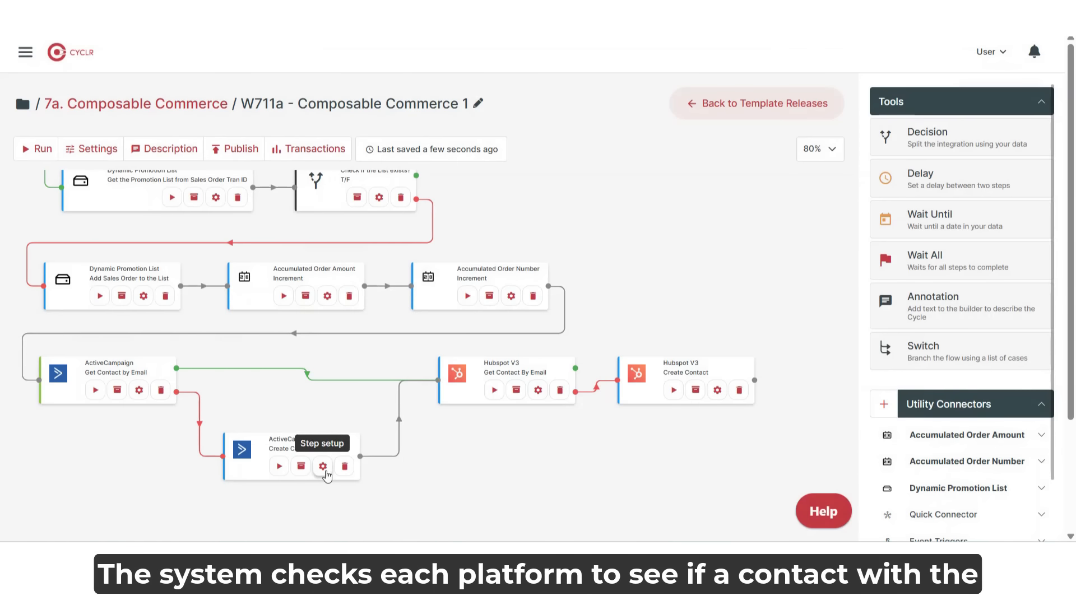
left_click(323, 467)
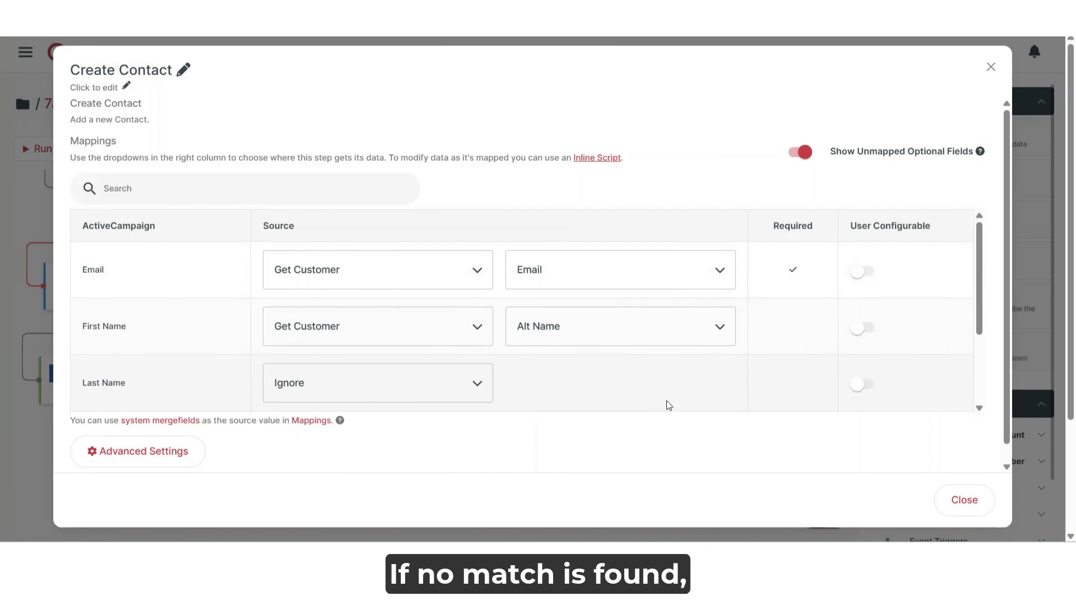
left_click(964, 501)
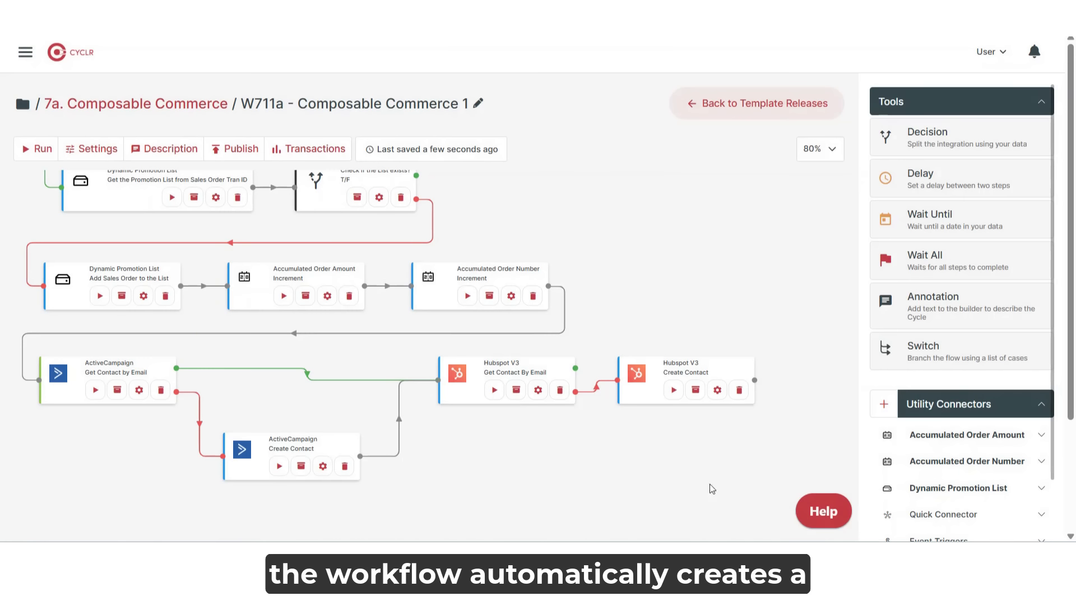
Review the field mappings of the Hubspot V3 Get Contact By Email and Create Contact steps
left_click(541, 394)
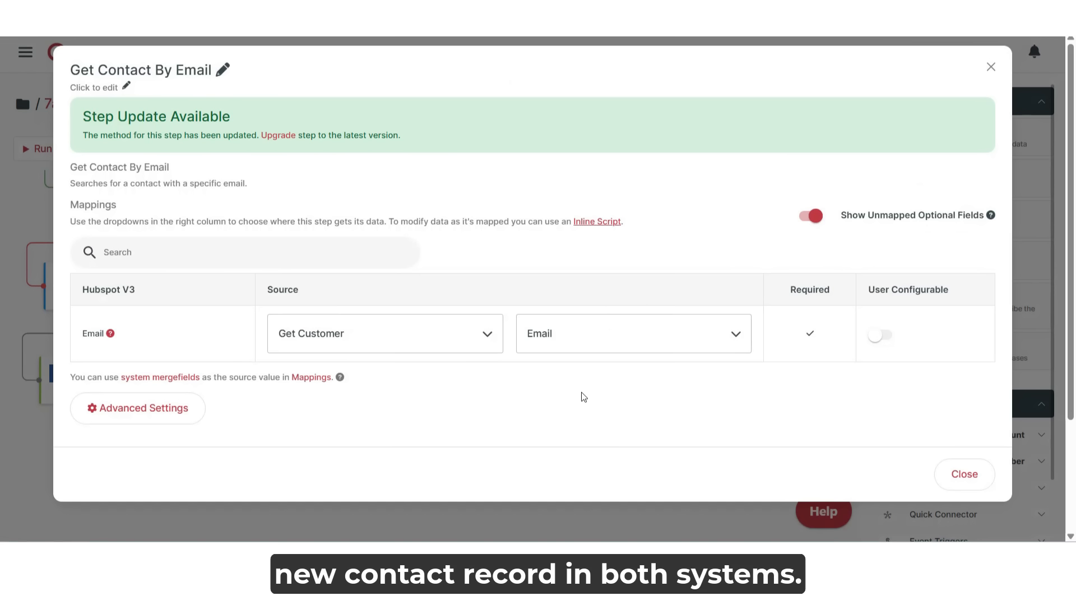
left_click(978, 488)
left_click(723, 396)
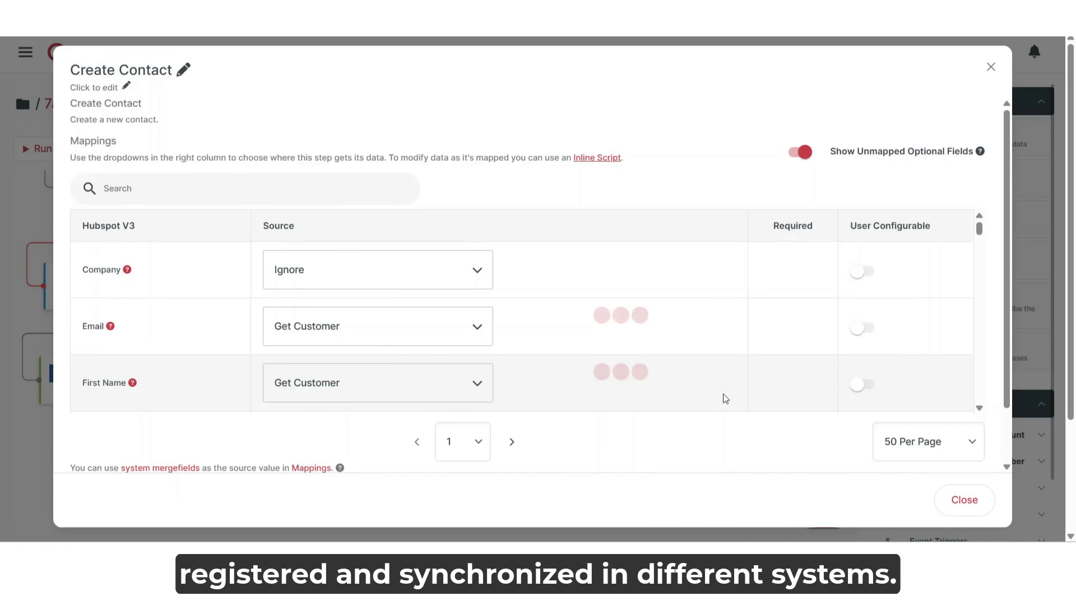
scroll(677, 376, "down", 1)
scroll(678, 375, "up", 1)
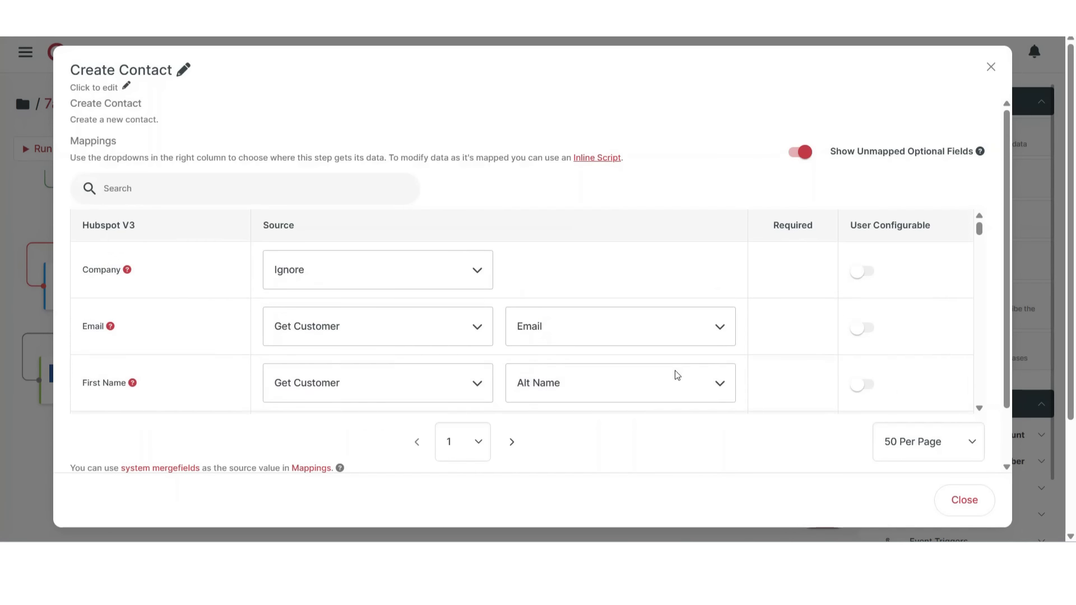
left_click(944, 504)
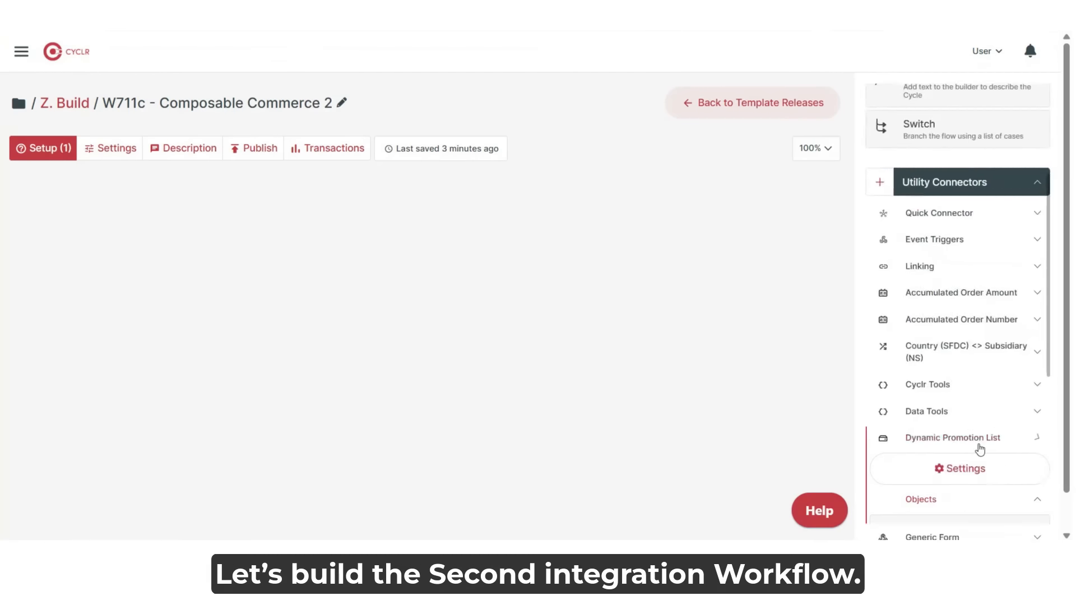
Add a Dynamic Promotion List Get All Objects step as the first step of the W711c - Composable Commerce 2 workflow
scroll(980, 449, "down", 4)
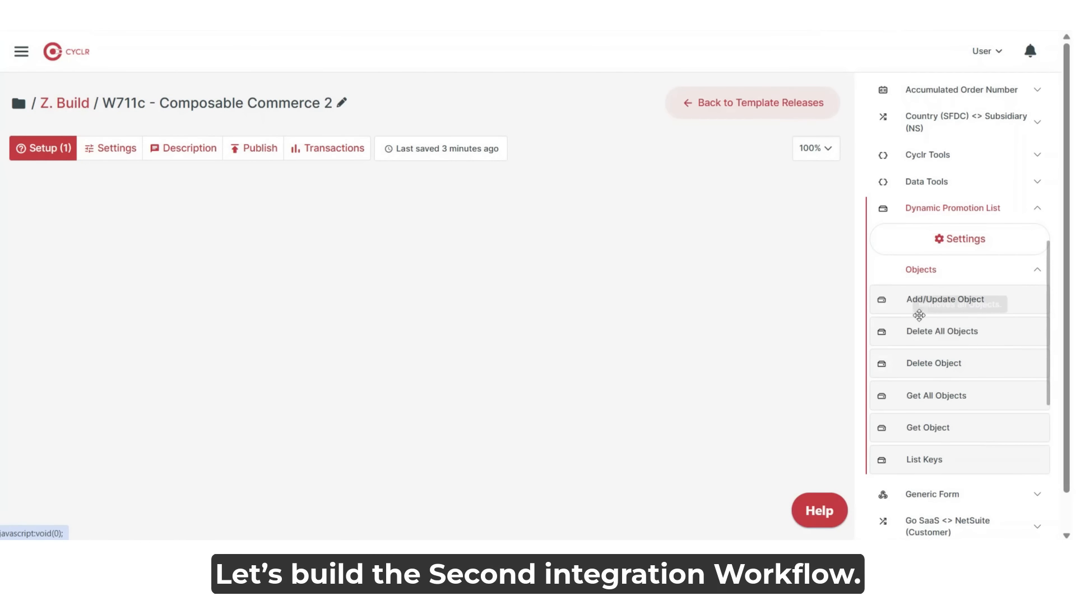
left_click_drag(931, 396, 502, 365)
left_click_drag(139, 240, 137, 238)
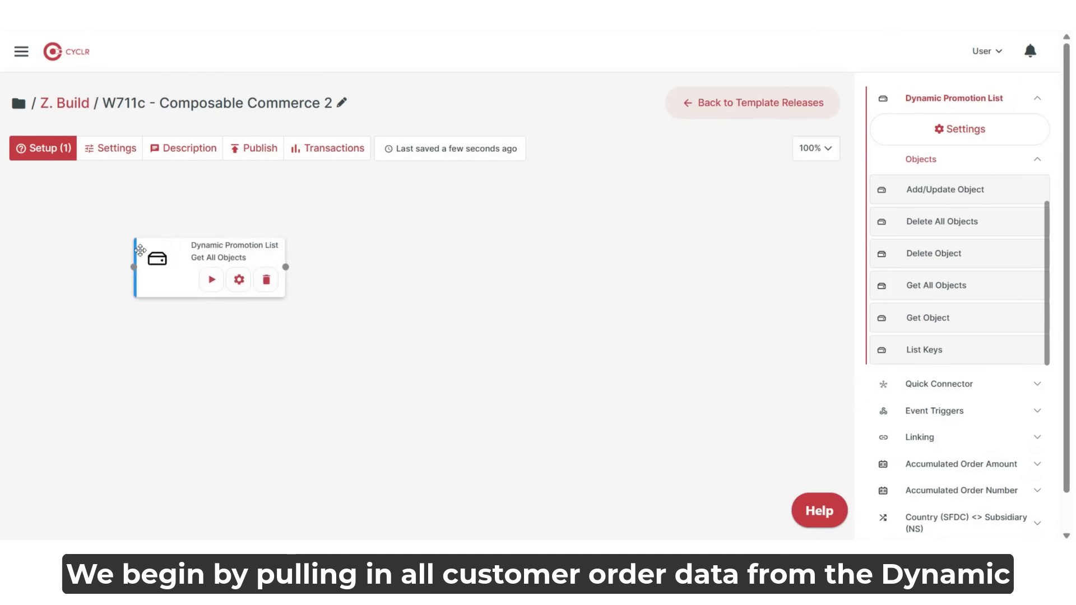
Add an Accumulated Order Amount Get Counter step after the Dynamic Promotion List step
scroll(970, 313, "up", 2)
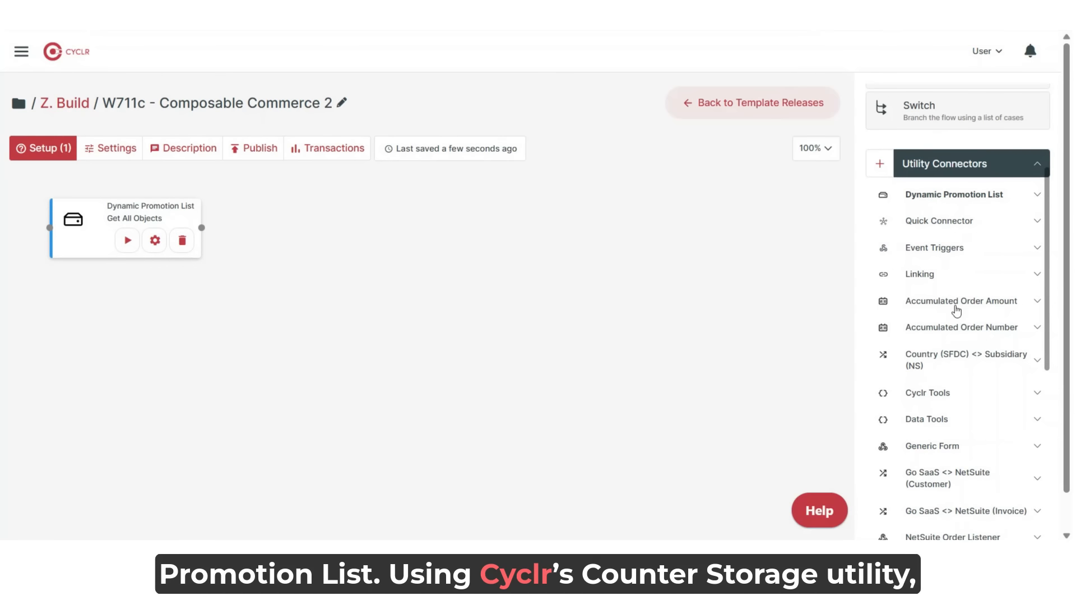
left_click(956, 310)
left_click(942, 363)
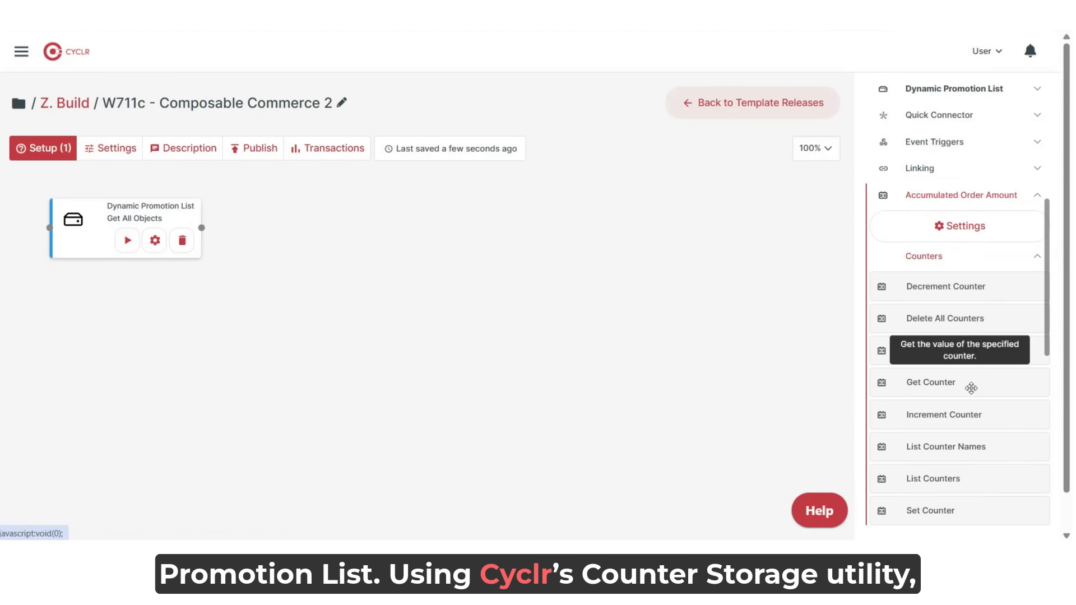
left_click_drag(969, 400, 522, 342)
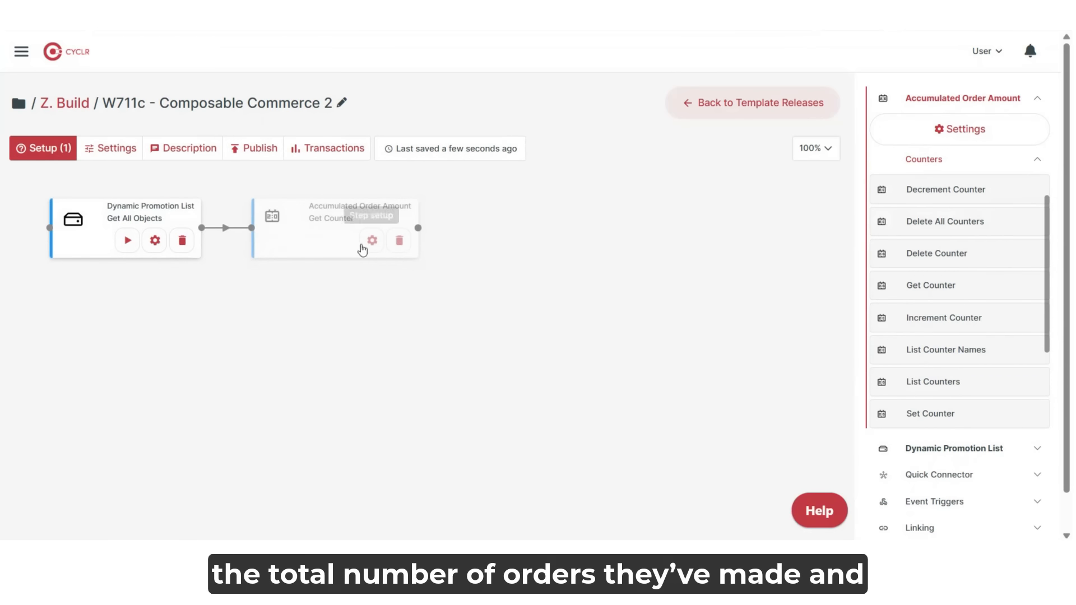
Set the order amount counter's Counter Name to Value Email from Get All Objects
left_click(362, 248)
left_click(368, 279)
left_click(336, 363)
left_click(601, 279)
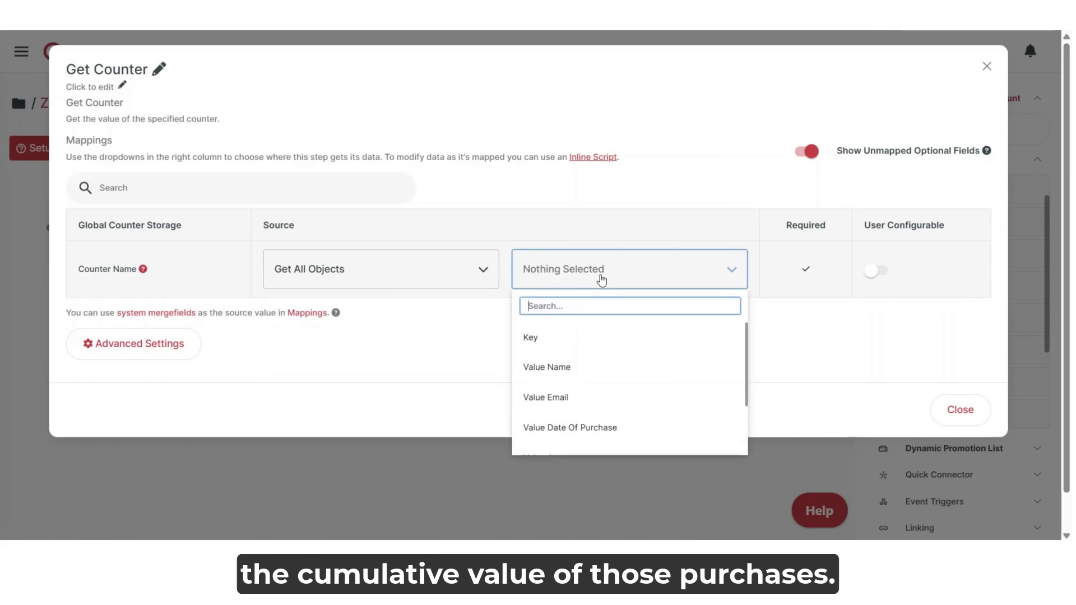
left_click(579, 397)
left_click(960, 410)
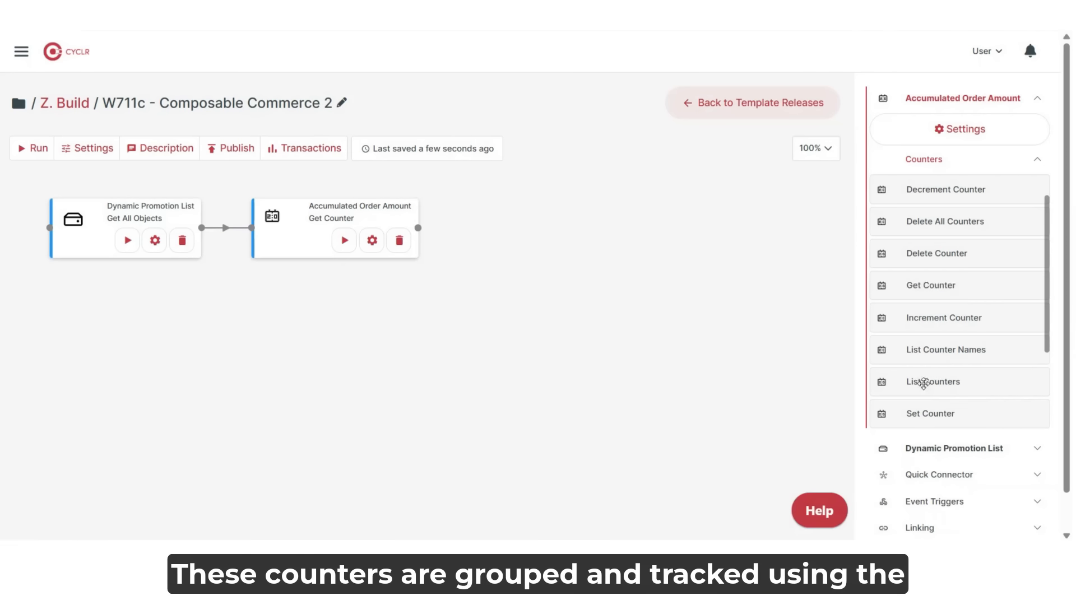
Add an Accumulated Order Number Get Counter step after the Accumulated Order Amount step
left_click(1006, 162)
scroll(996, 226, "up", 3)
left_click(935, 256)
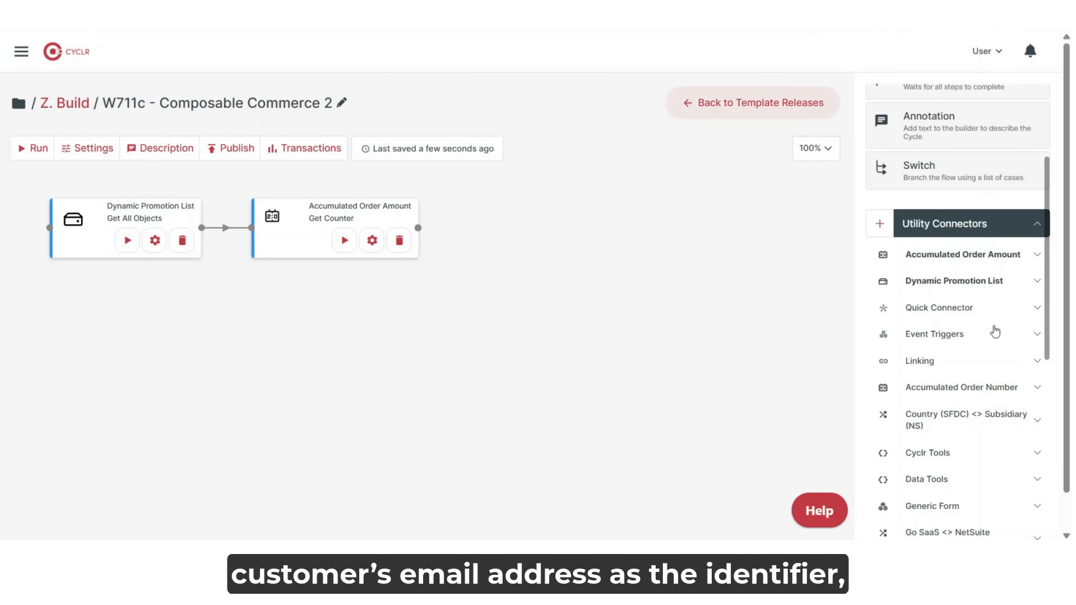
left_click(1000, 394)
left_click(919, 450)
scroll(936, 473, "down", 2)
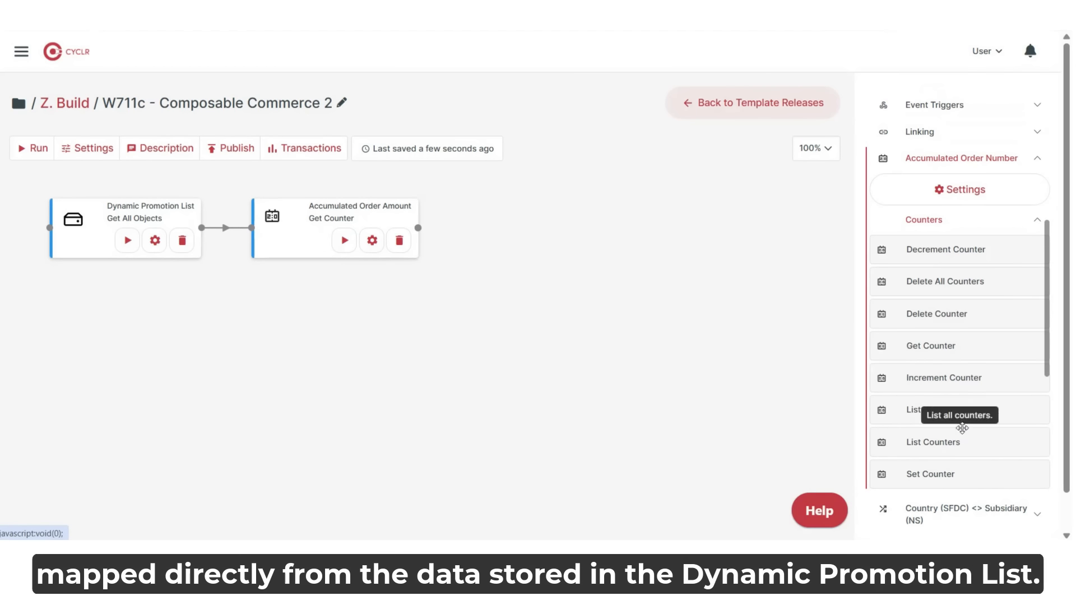
left_click_drag(595, 312, 523, 262)
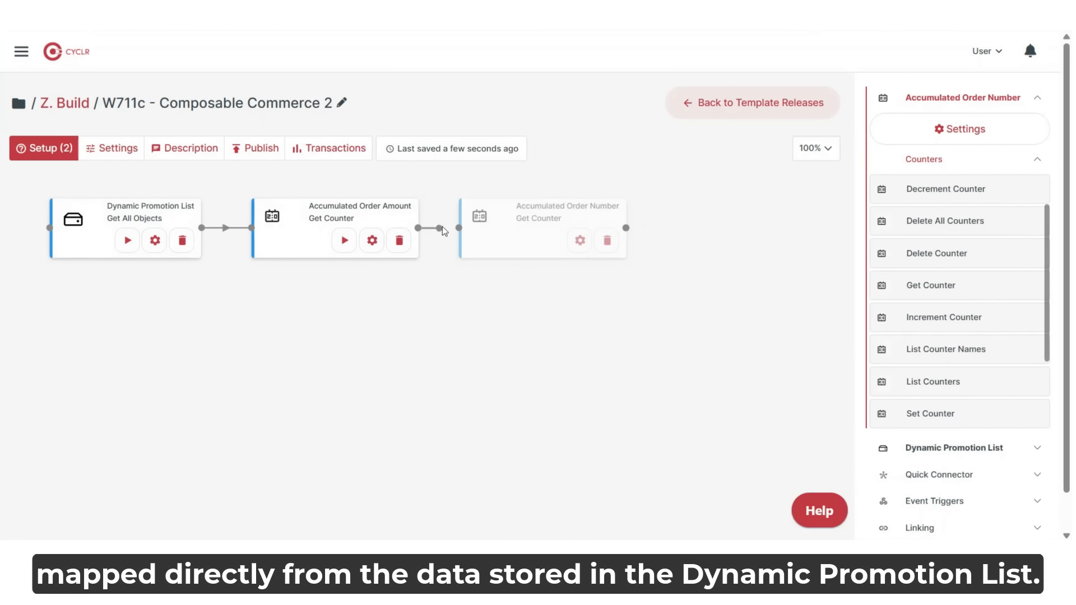
Open the Accumulated Order Number counter's setup and view the available sources for its Counter Name
left_click(580, 241)
left_click(389, 269)
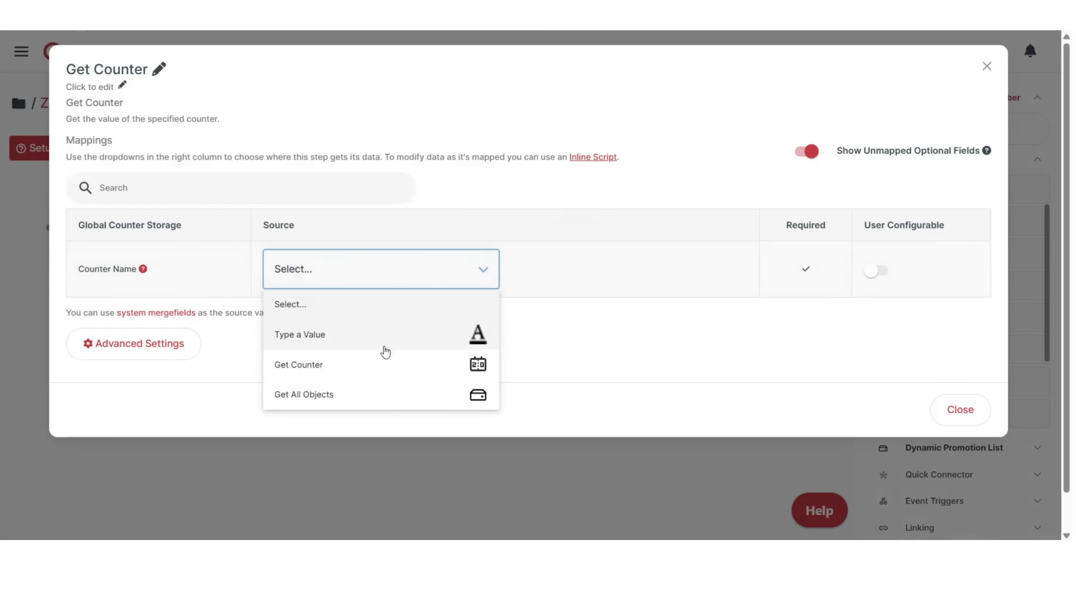
key("Escape")
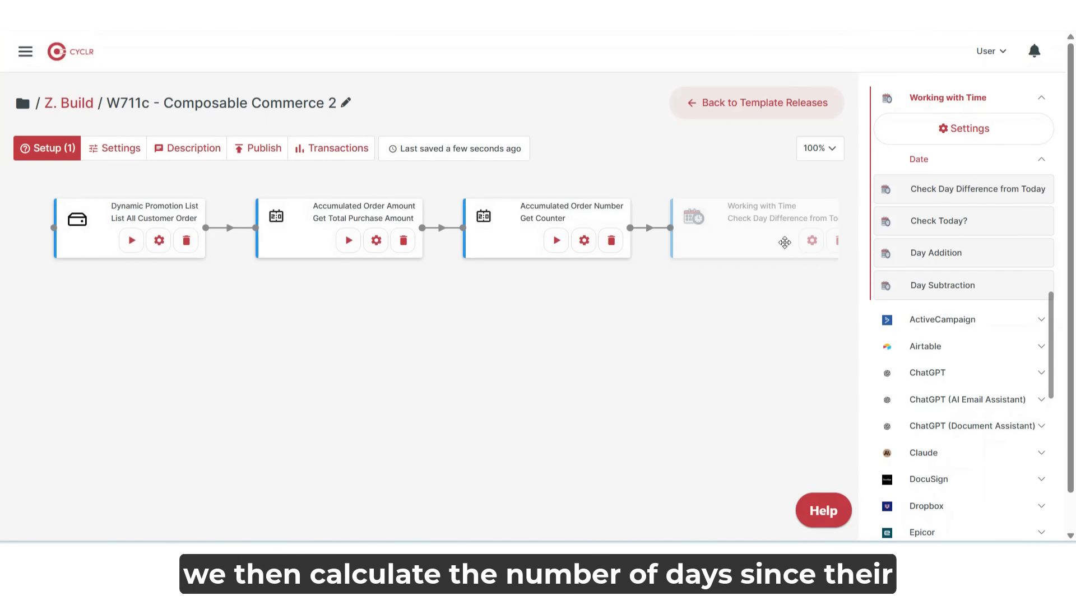
Set the Input Date of Check Day Difference from Today to Value Date Of Purchase from List All Customer Order
left_click(732, 241)
left_click(448, 274)
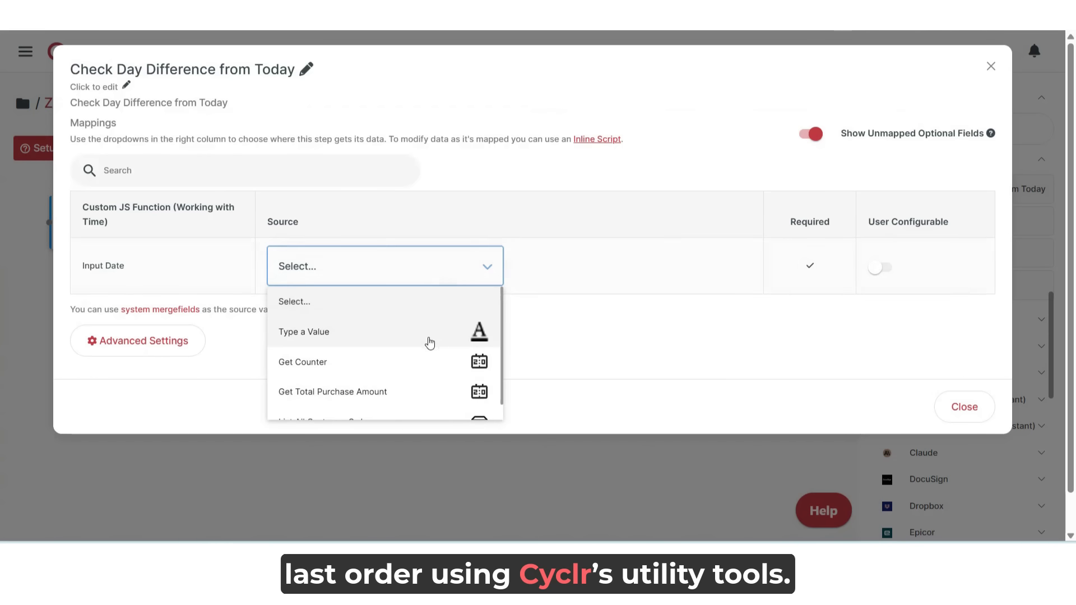
scroll(430, 343, "down", 1)
left_click(457, 408)
left_click(607, 278)
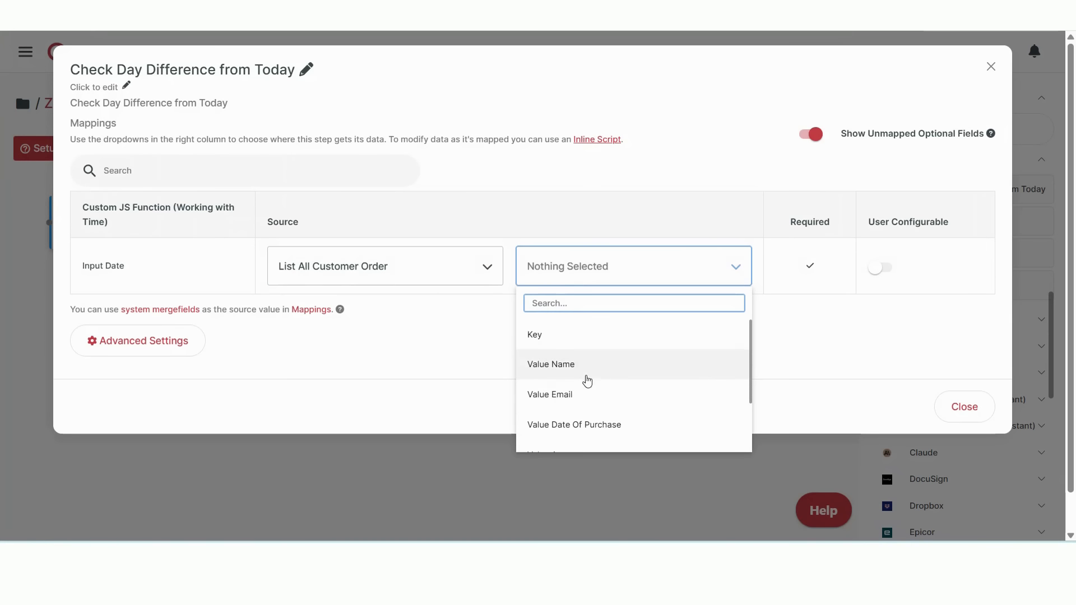
left_click(594, 424)
left_click(964, 408)
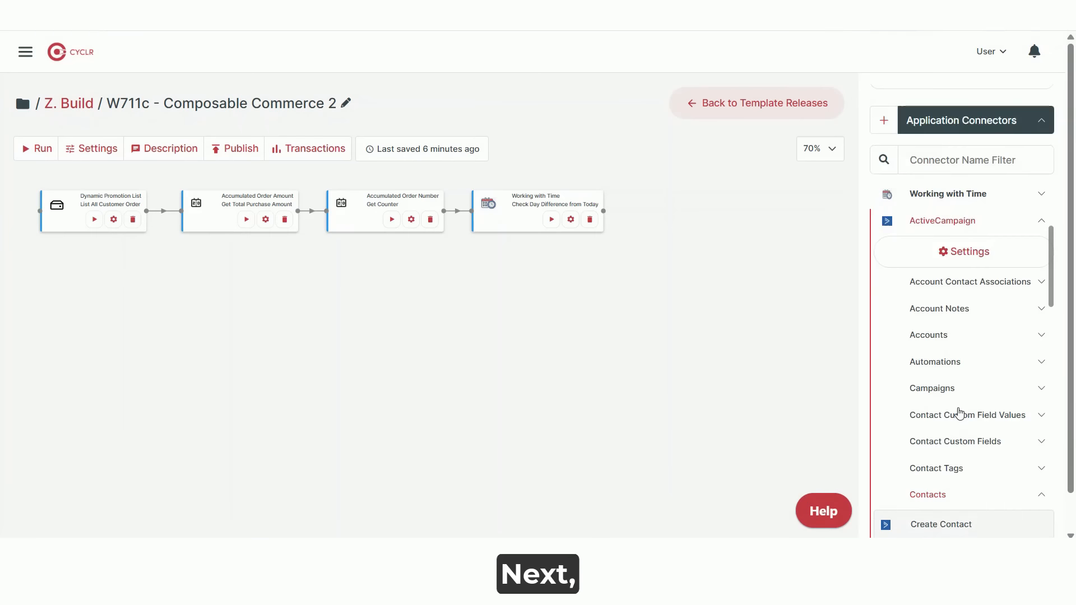
Add an ActiveCampaign List Contacts step after Check Day Difference from Today, with Email mapped to Value Email from List All Customer Order
scroll(953, 419, "down", 3)
left_click_drag(735, 285, 665, 221)
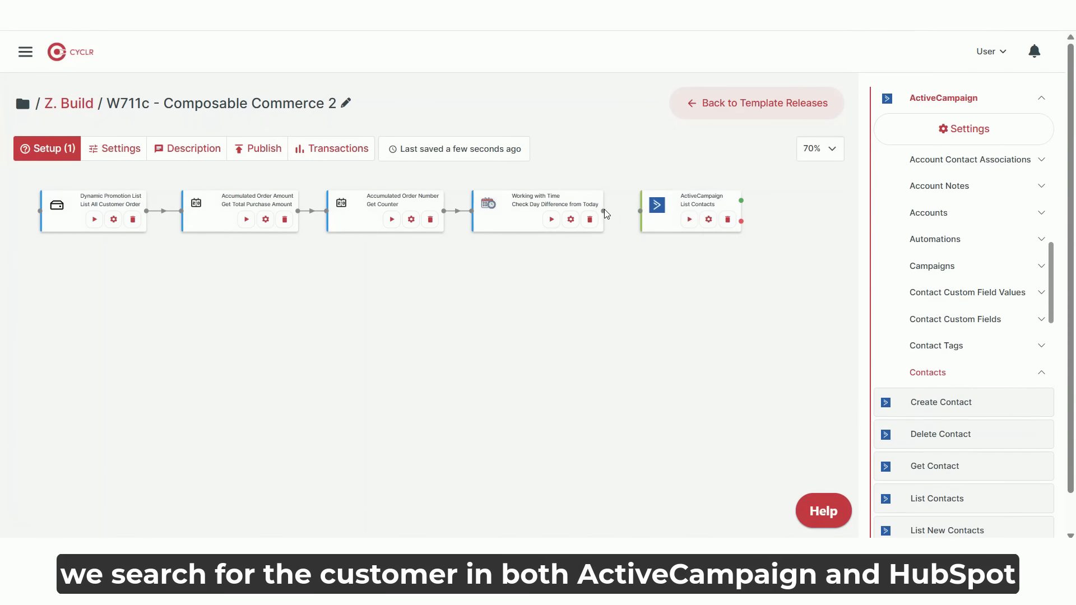
left_click(707, 221)
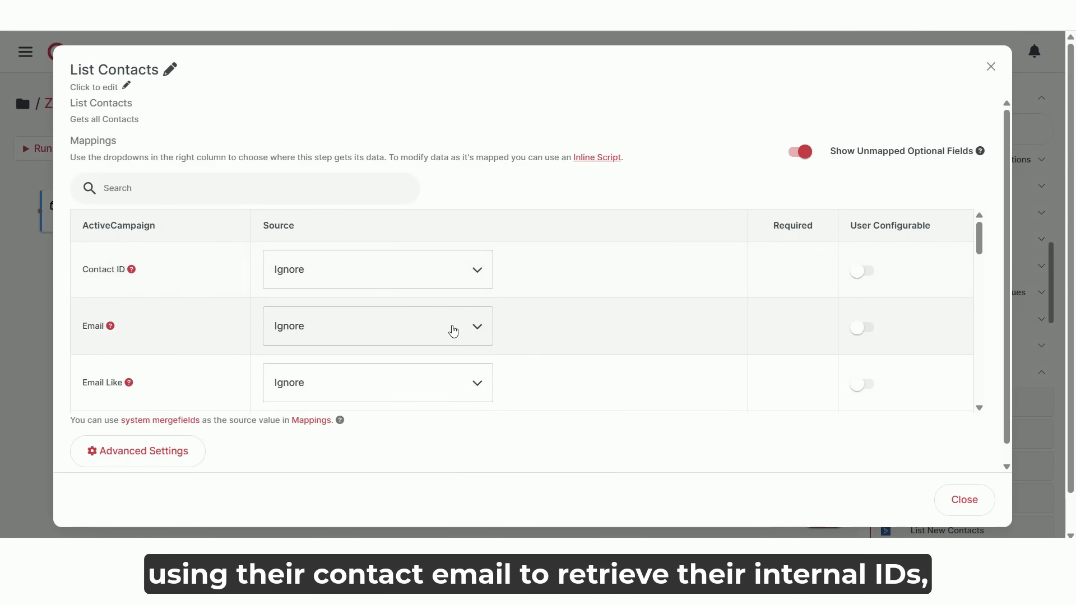
left_click(454, 330)
scroll(439, 349, "down", 3)
left_click(382, 392)
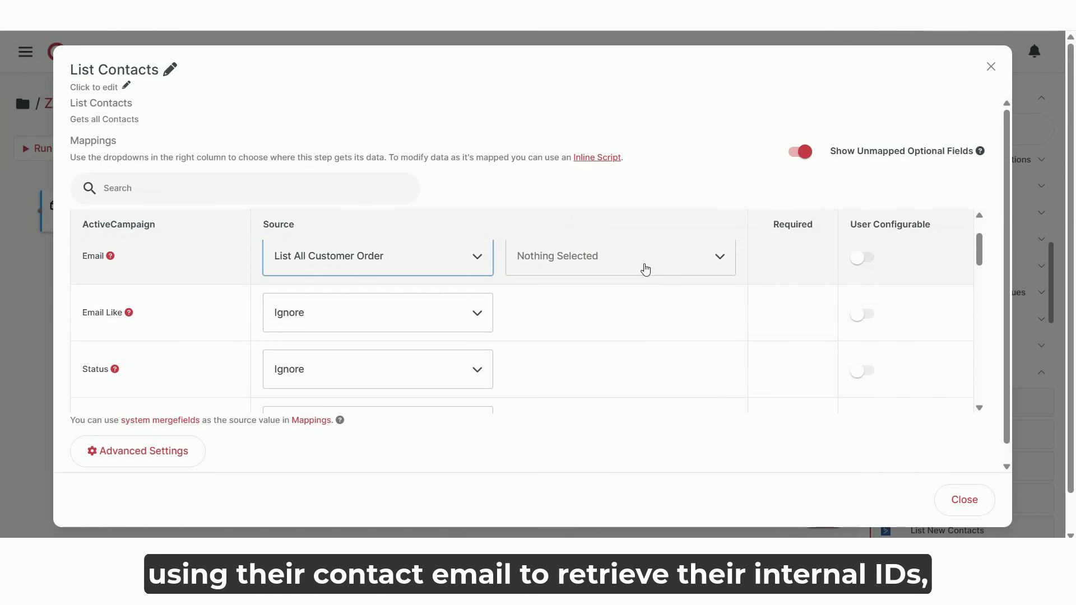
left_click(646, 269)
left_click(587, 380)
left_click(964, 500)
Add a Hubspot V3 Get Contact By Email step on the green branch of the ActiveCampaign List Contacts step
left_click(939, 256)
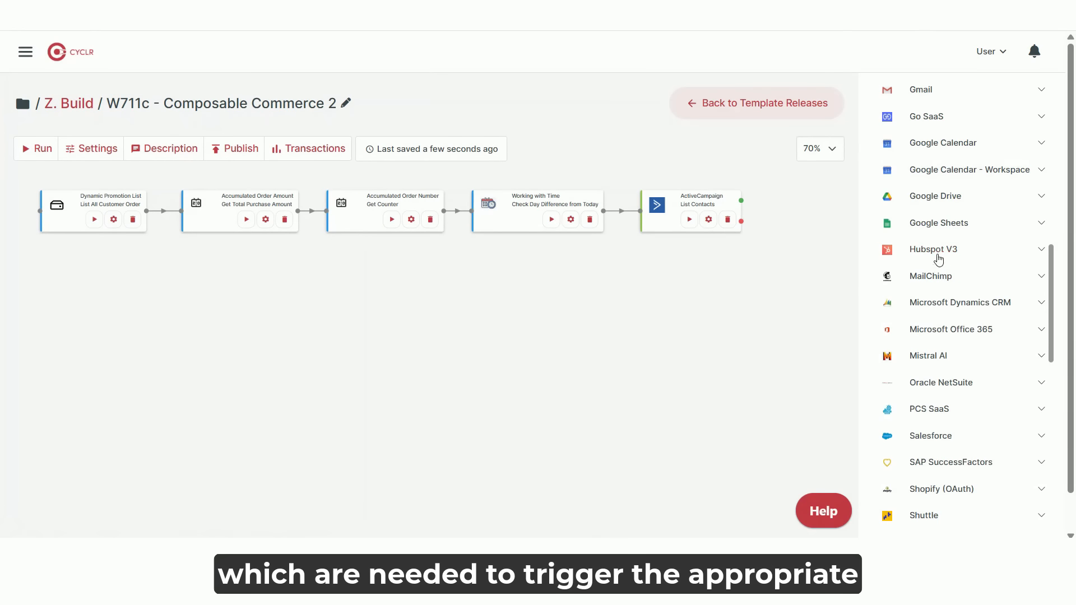
left_click(939, 257)
scroll(960, 331, "down", 5)
left_click_drag(947, 401, 729, 281)
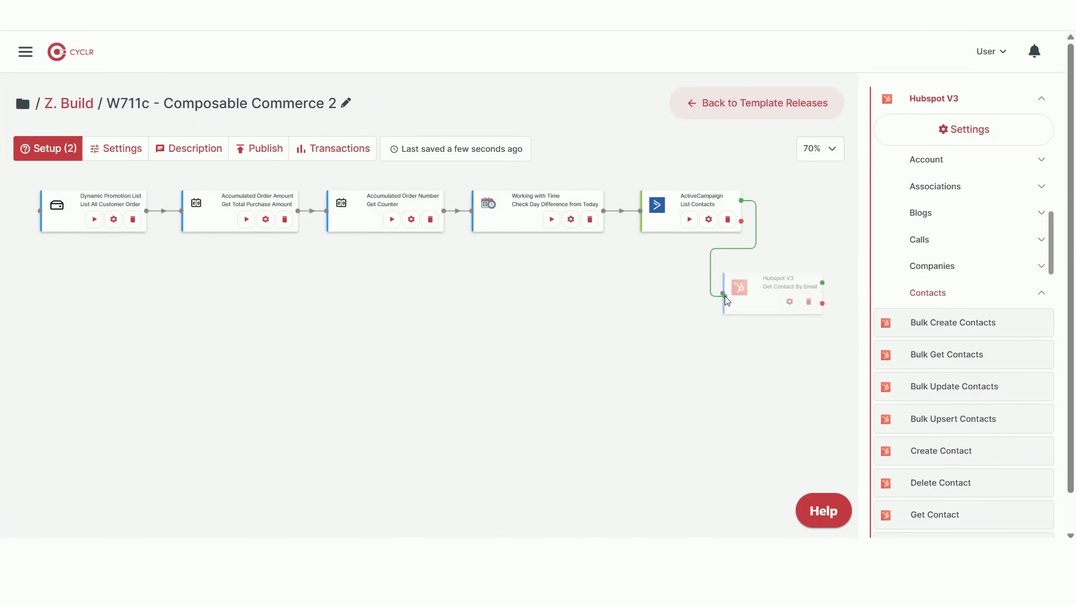
Set the Email of Hubspot V3 Get Contact By Email to Value Email from List All Customer Order
left_click(790, 303)
scroll(404, 381, "down", 3)
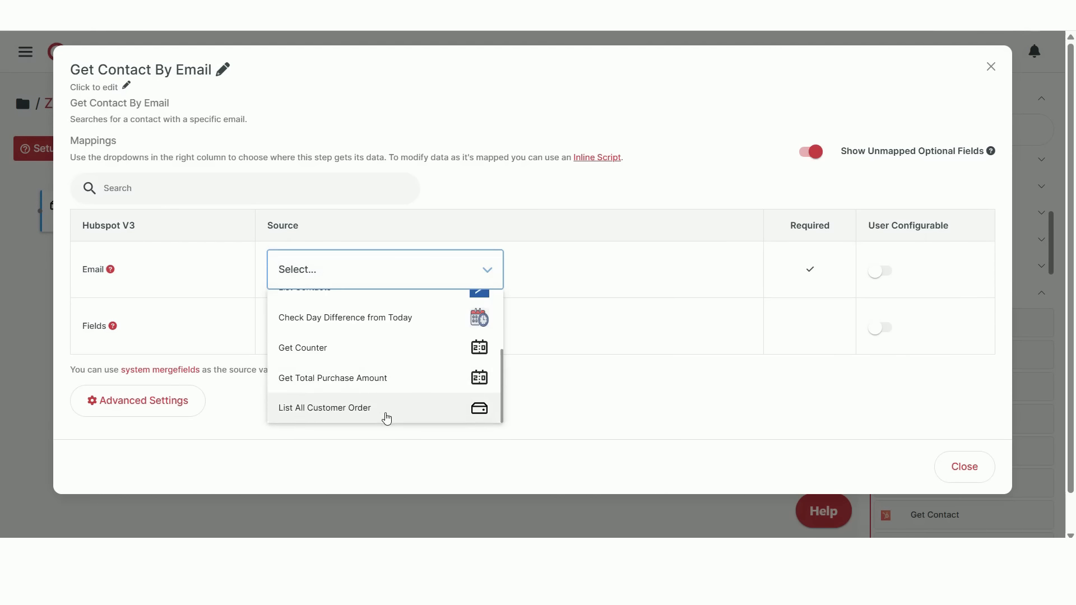
left_click(387, 410)
left_click(637, 272)
left_click(594, 394)
left_click(960, 468)
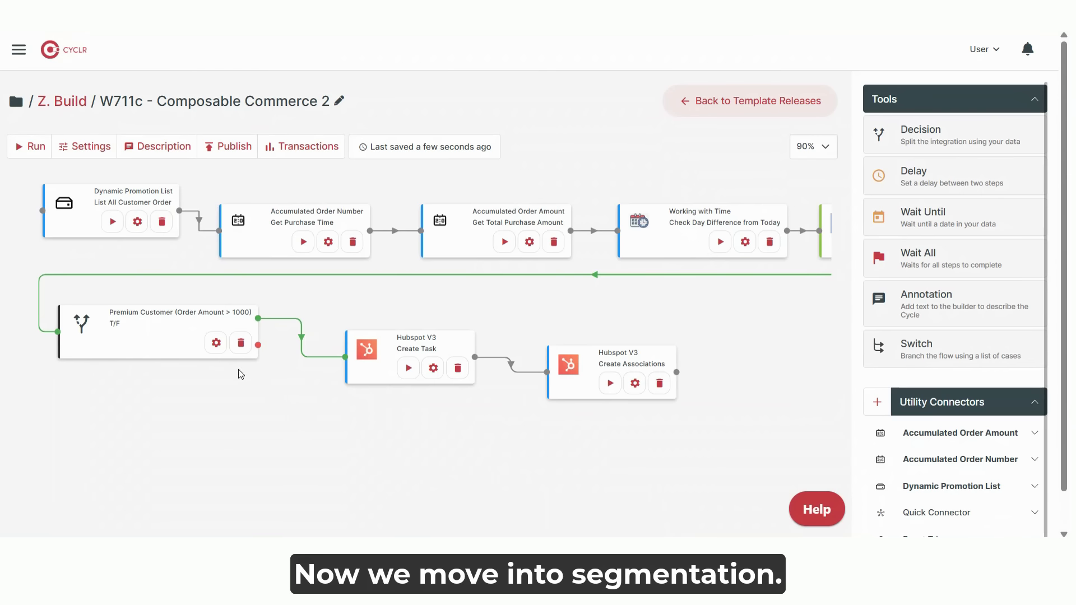
Review the Premium Customer decision's condition and the field mappings of the Hubspot V3 Create Task step
left_click(216, 342)
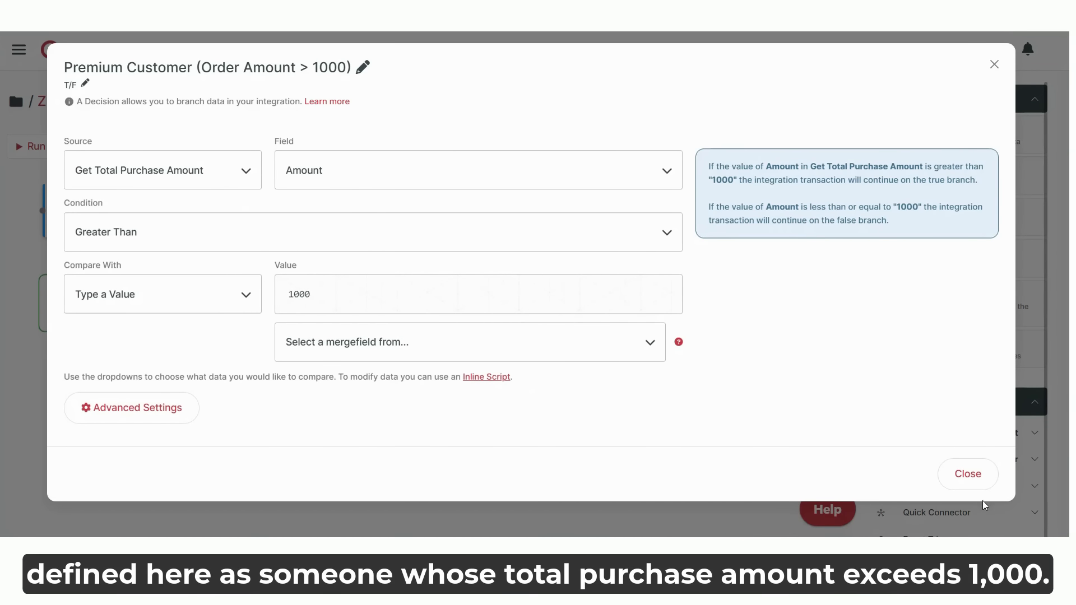
left_click(963, 474)
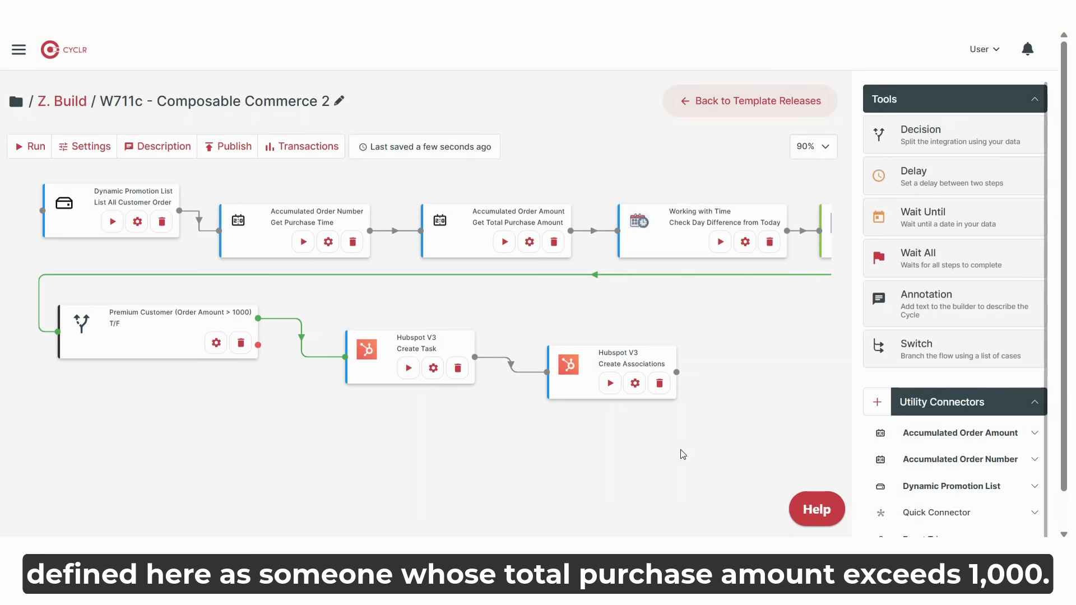
left_click(435, 374)
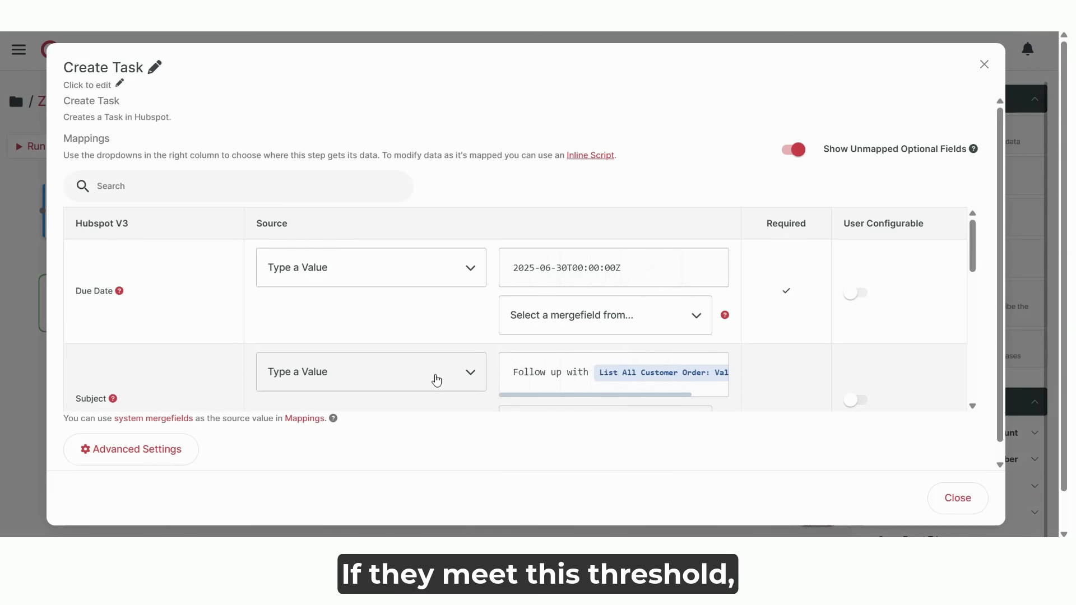
scroll(437, 381, "down", 1)
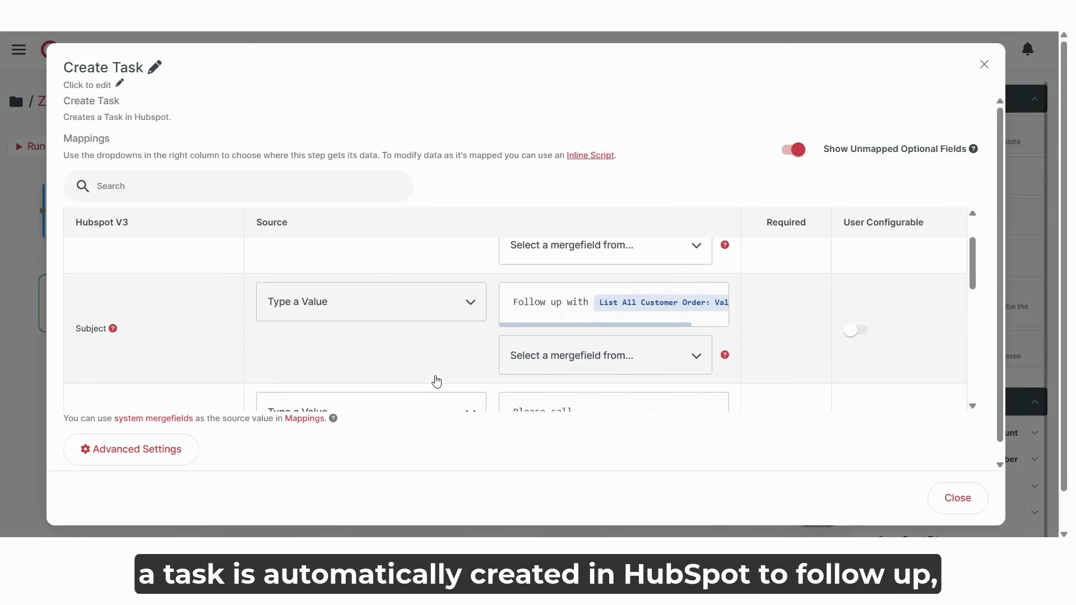
scroll(438, 381, "down", 1)
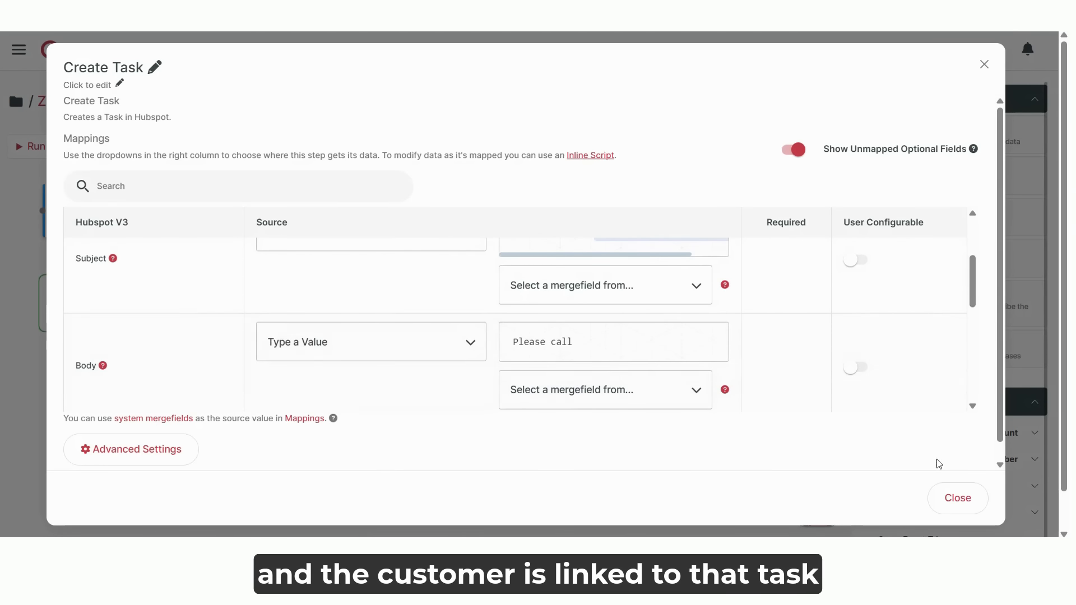
Review the field mappings of the Hubspot V3 Create Associations step, including Associated Object ID and Association Type
left_click(956, 498)
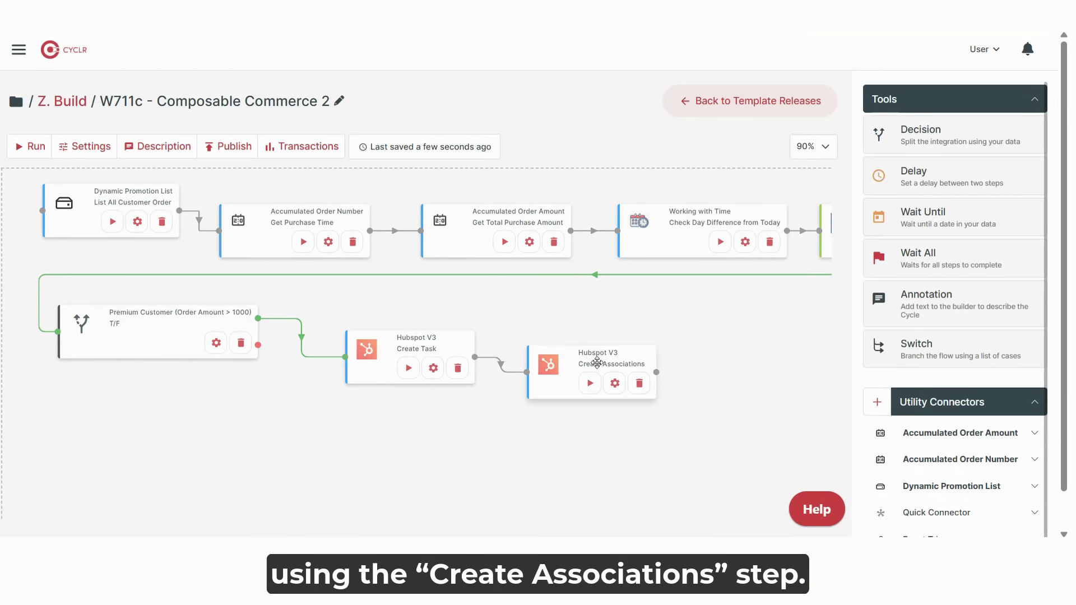
left_click_drag(601, 363, 606, 364)
left_click(620, 384)
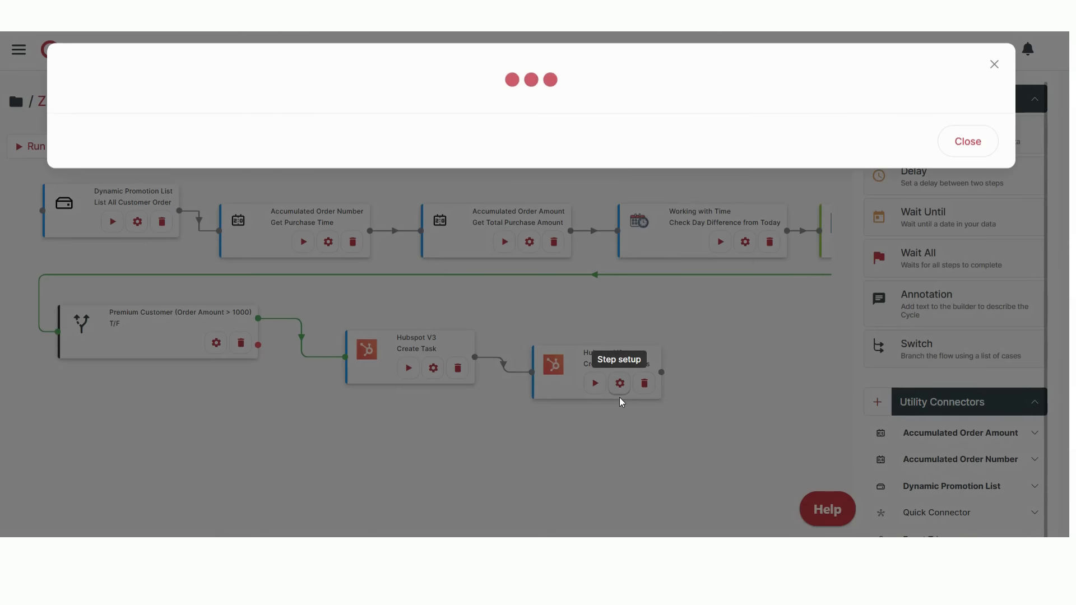
scroll(543, 365, "down", 5)
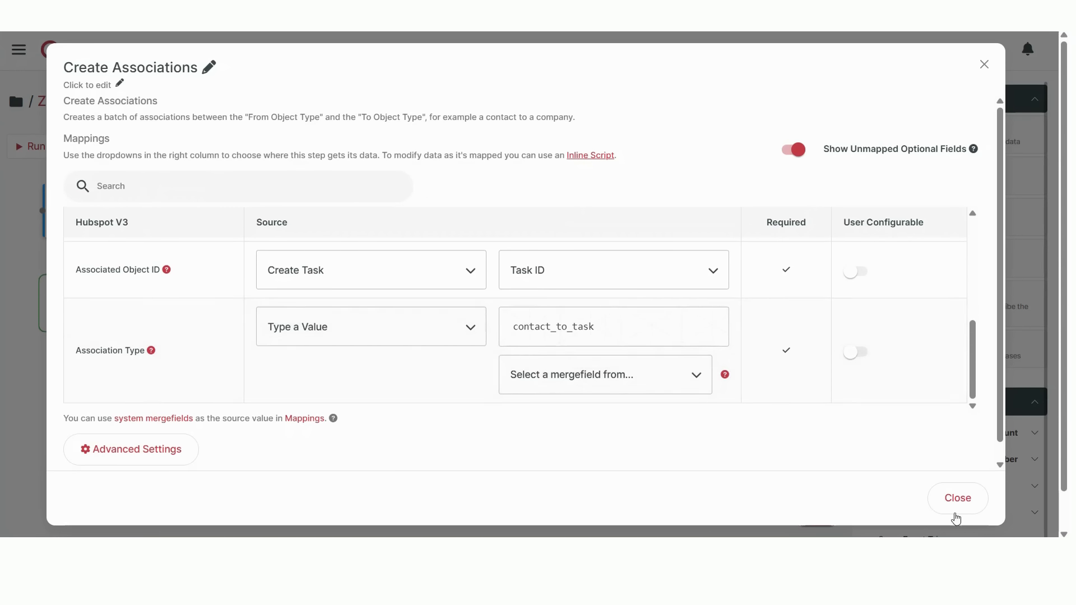
left_click(957, 499)
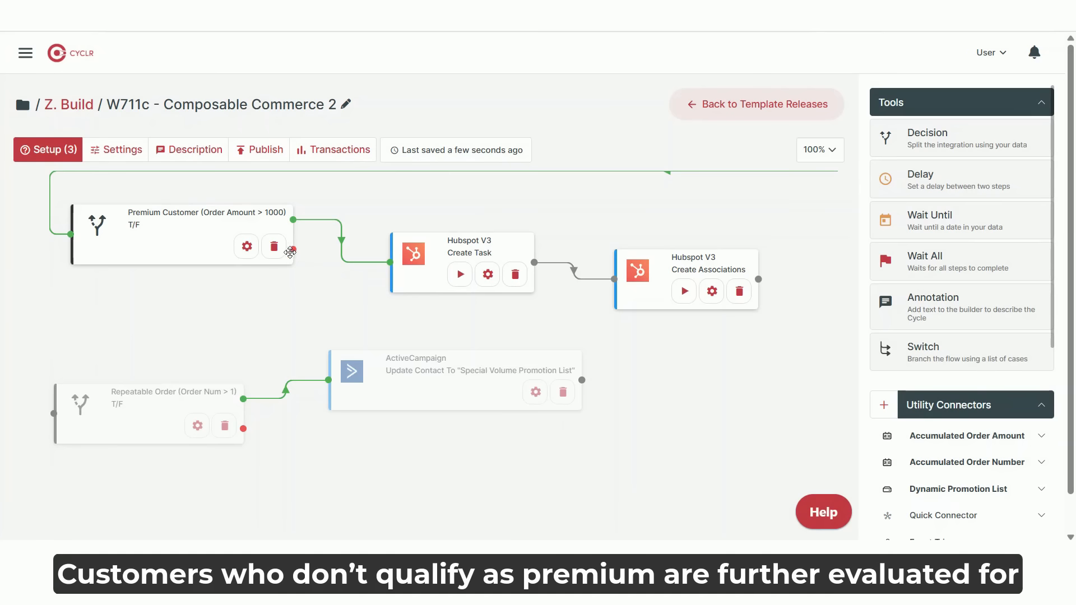
Connect the false branch of the Premium Customer decision to the Repeatable Order decision and review the latter's condition
left_click_drag(294, 252, 54, 415)
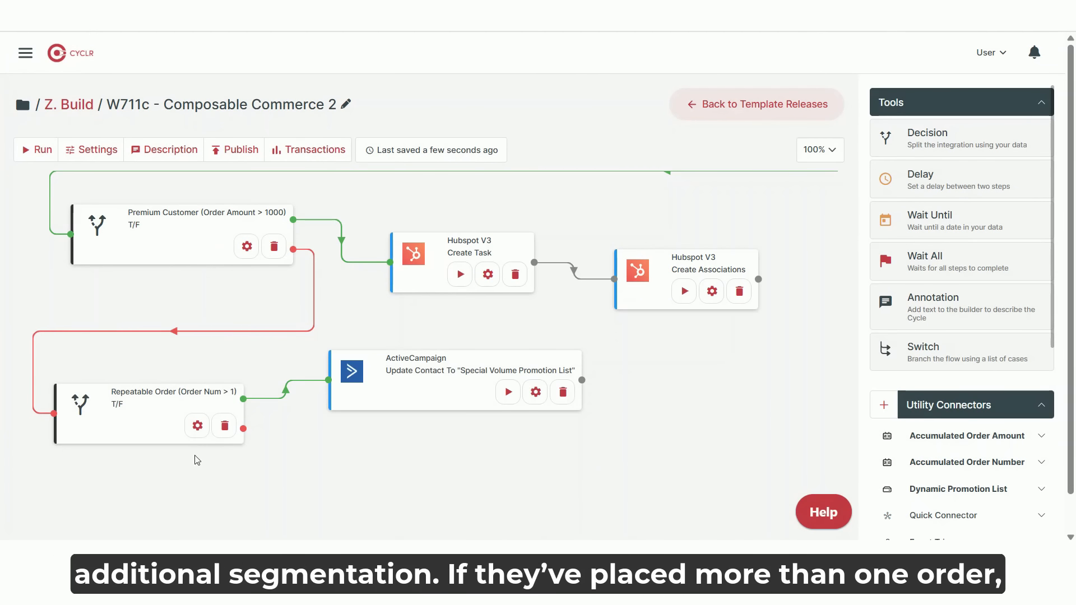
left_click(197, 426)
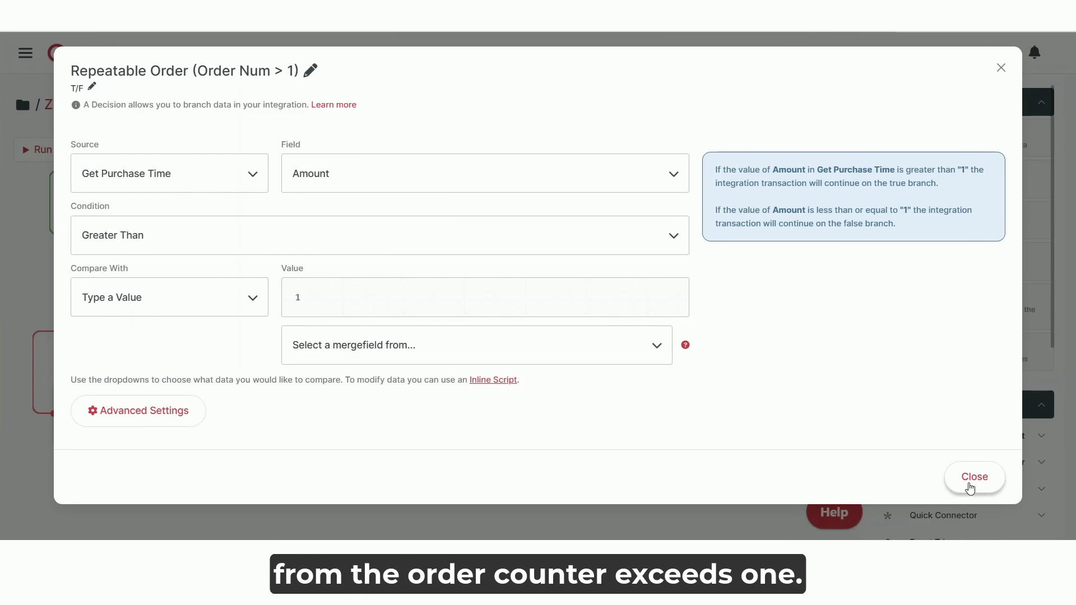
left_click(974, 477)
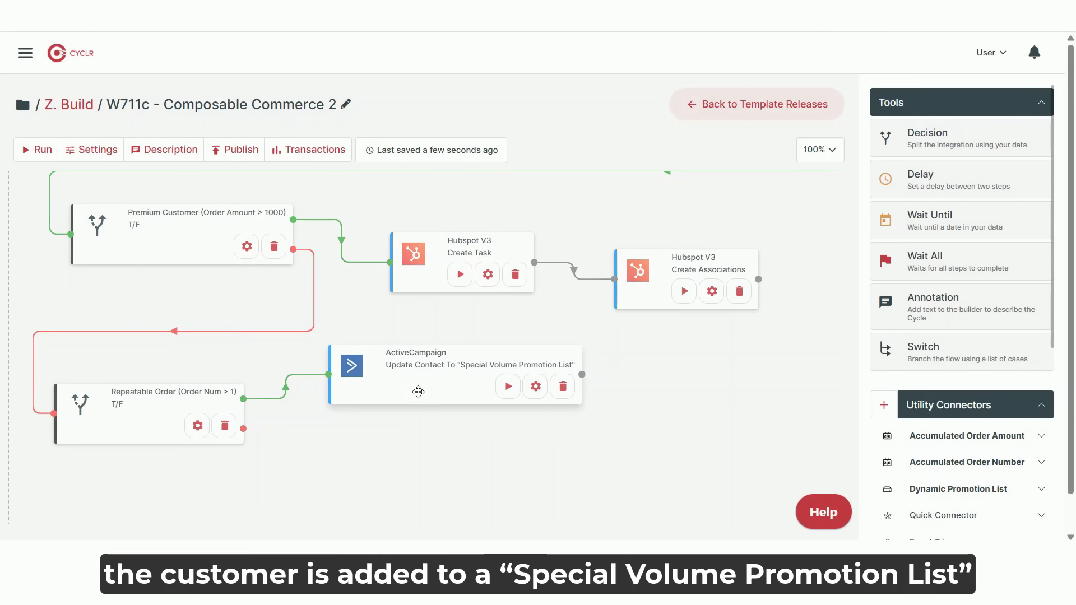
Review the field mappings of the ActiveCampaign step Update Contact To "Special Volume Promotion List"
left_click_drag(416, 390, 410, 384)
left_click(524, 395)
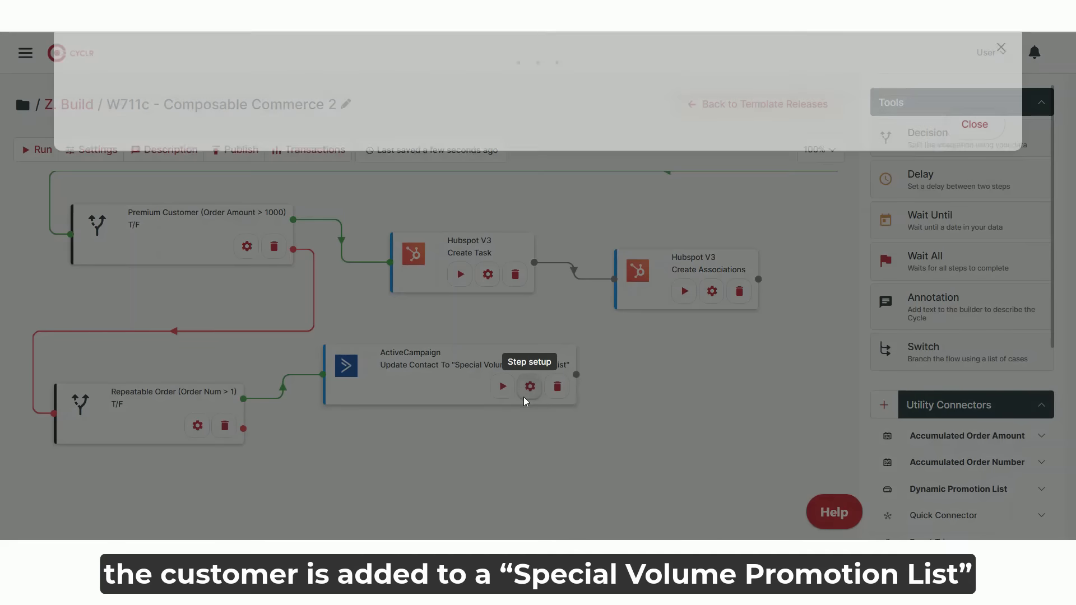
scroll(455, 385, "down", 2)
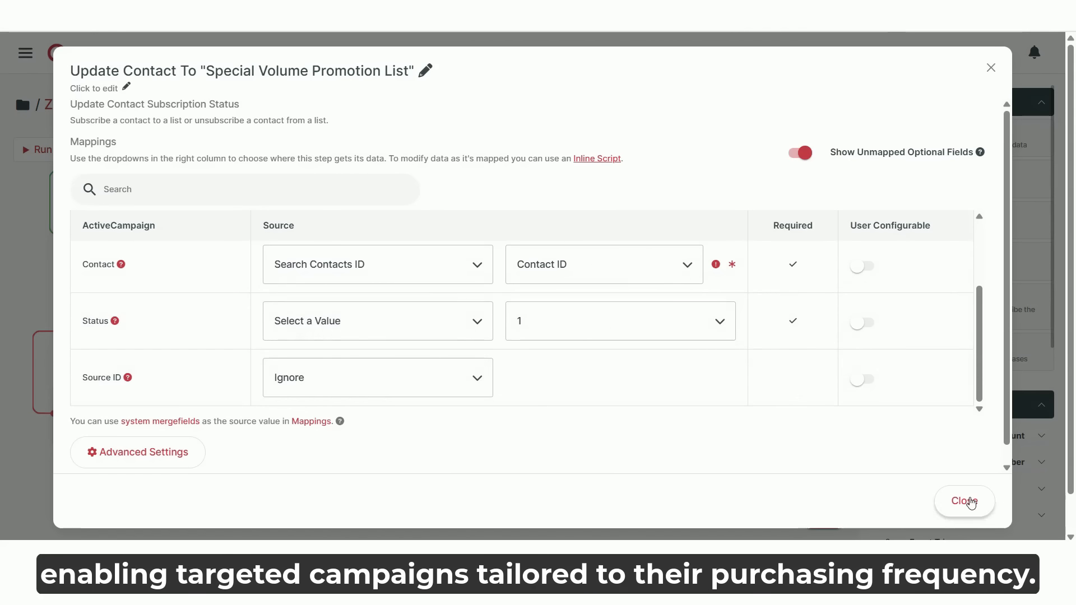
left_click(965, 502)
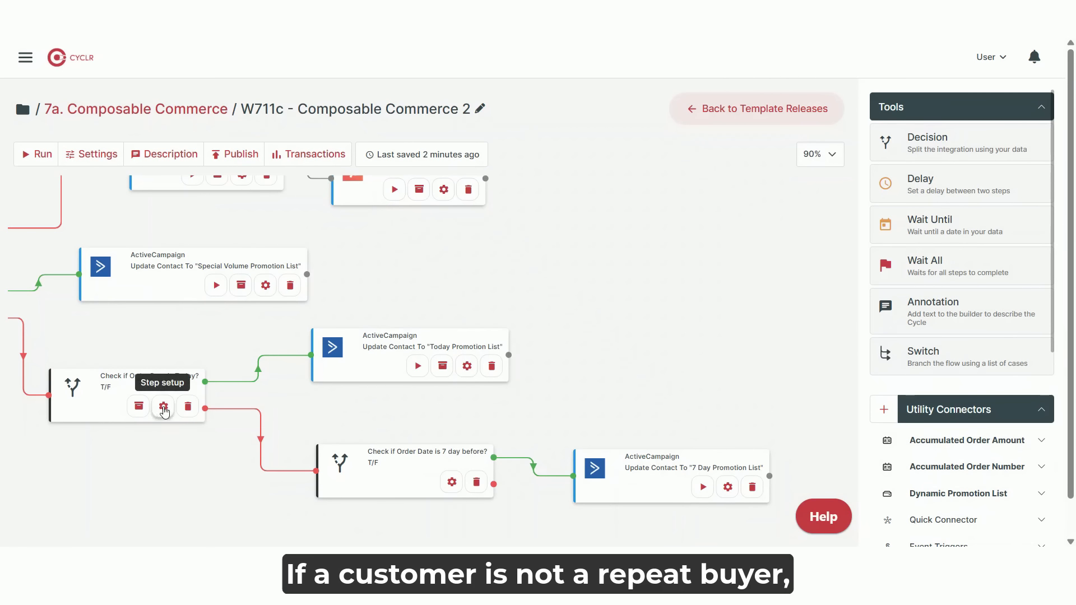
Review the condition of the "Check if Order Date is Today?" decision that leads to the Today Promotion List step
left_click_drag(113, 391, 113, 385)
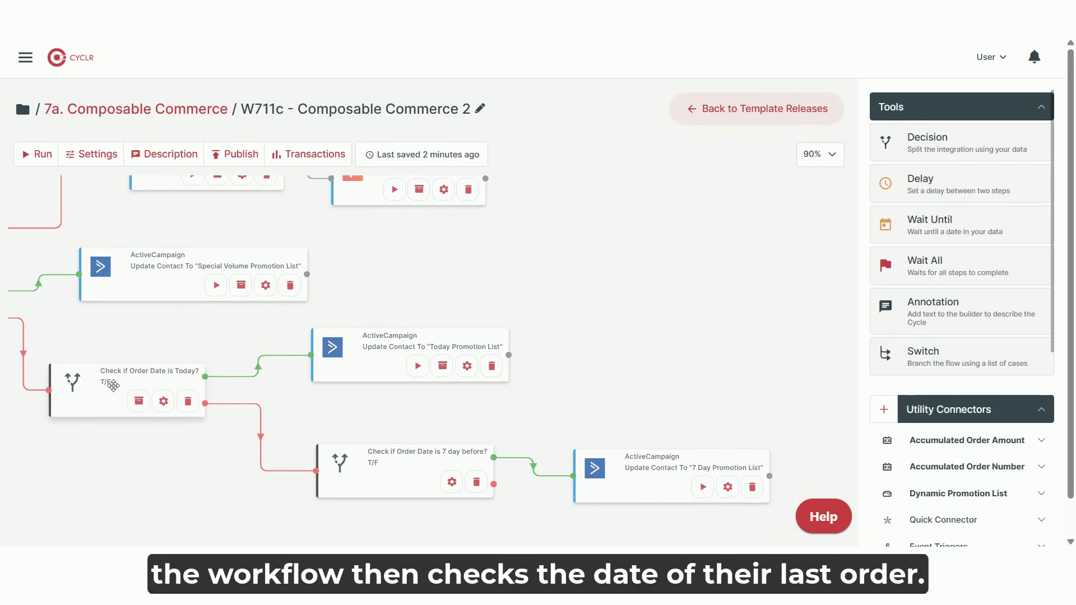
left_click(163, 402)
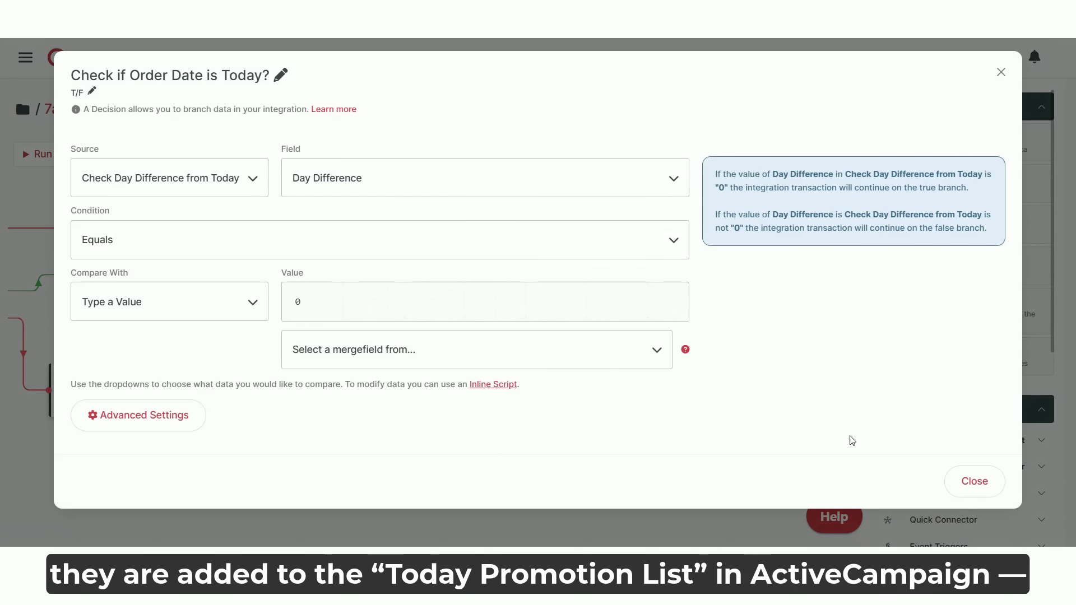
left_click(974, 482)
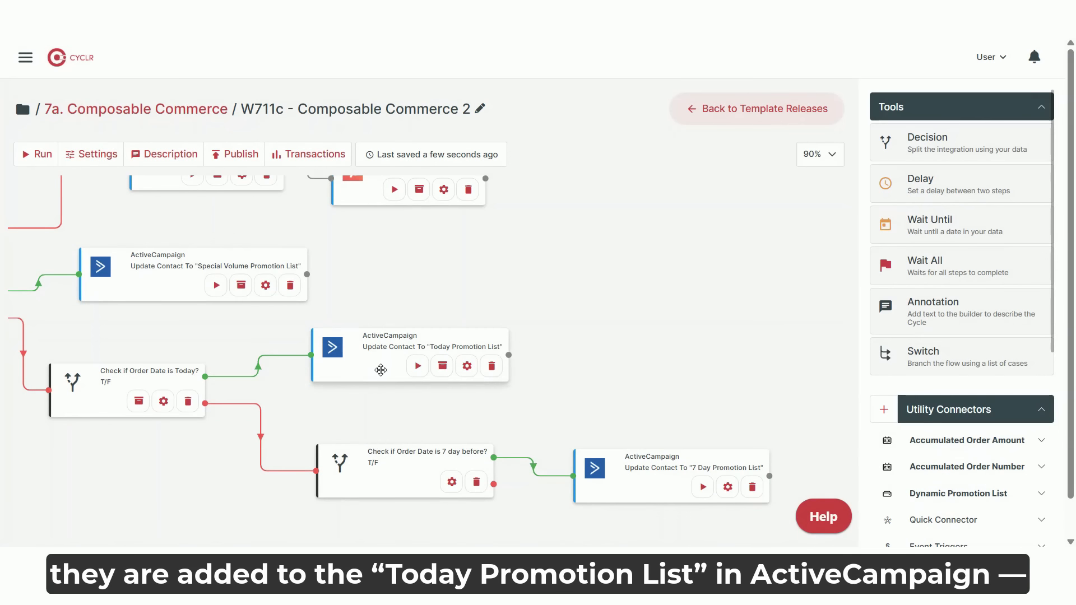
left_click_drag(377, 370, 382, 370)
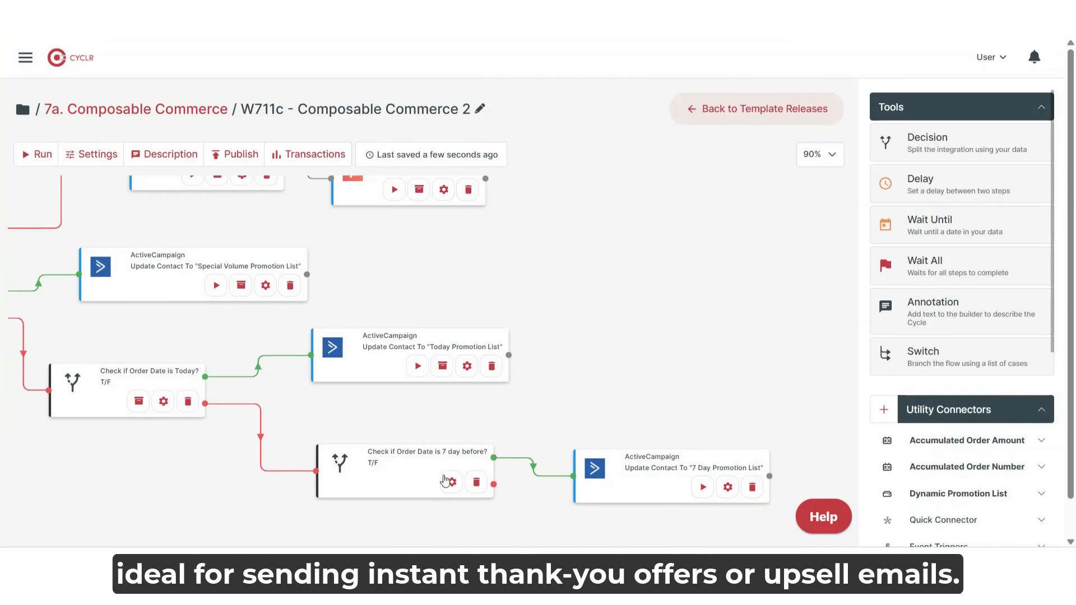
Review the source field, condition and comparison value of the "Check if Order Date is 7 day before?" decision
left_click_drag(408, 494, 403, 495)
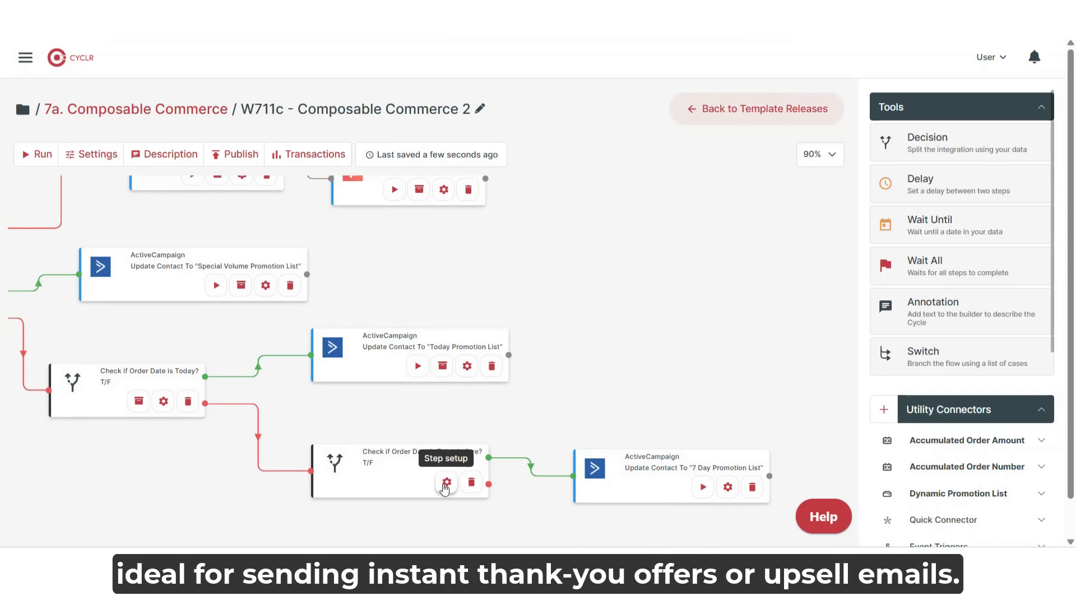
left_click(446, 485)
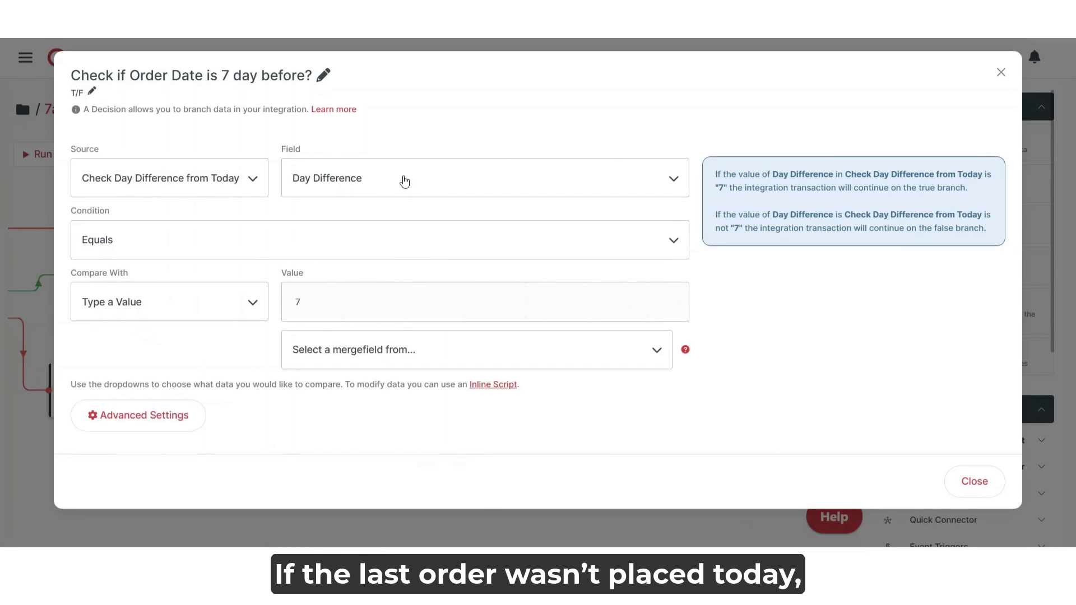
left_click(405, 181)
left_click(404, 181)
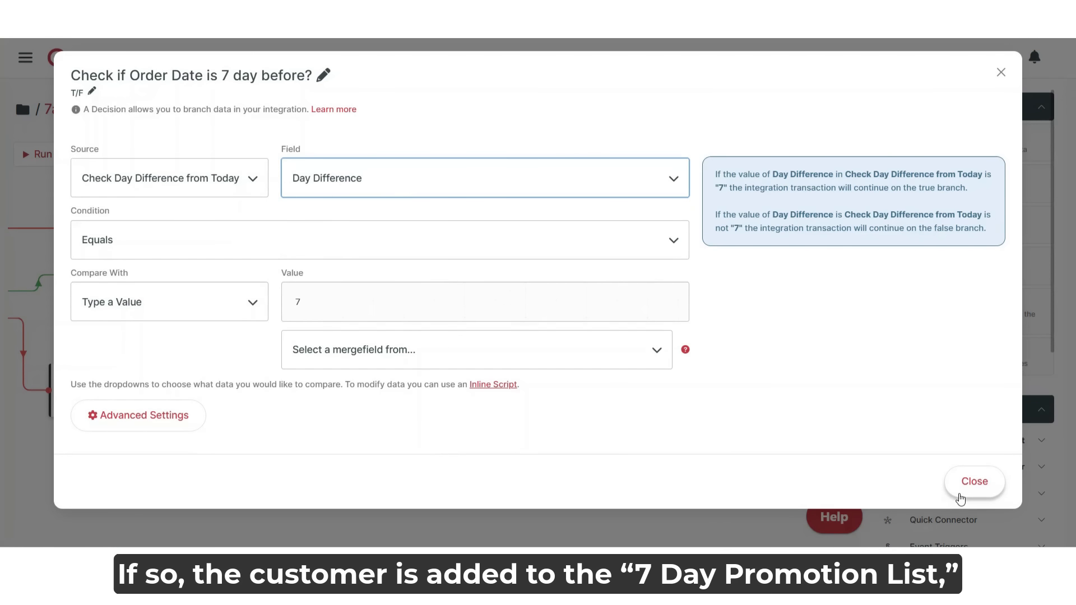
left_click(975, 482)
Review the field mappings of the ActiveCampaign step Update Contact To "7 Day Promotion List"
left_click_drag(644, 474, 634, 480)
left_click(718, 493)
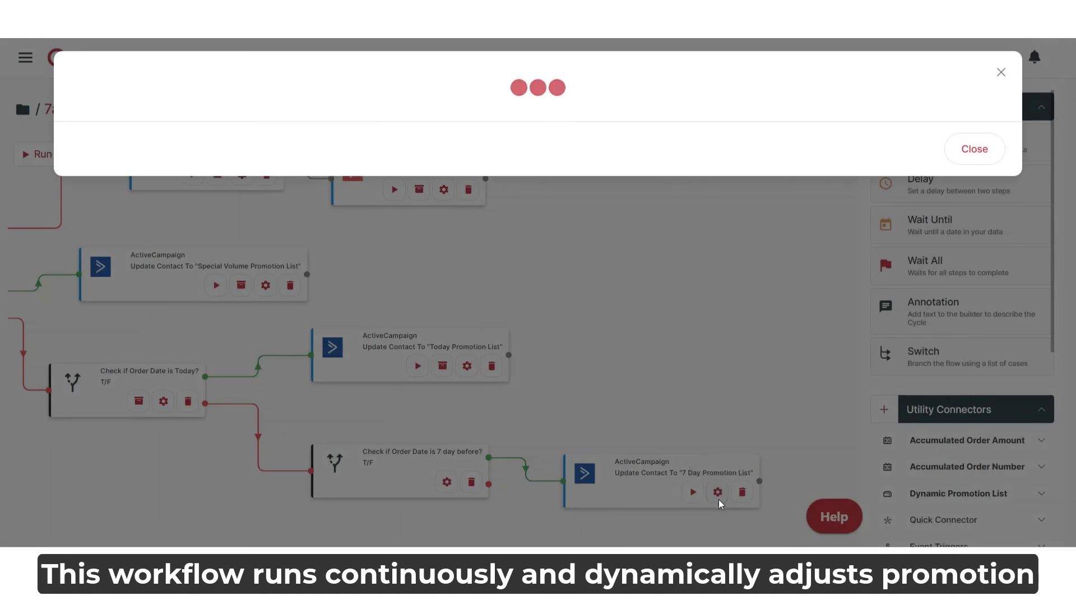
scroll(578, 392, "down", 2)
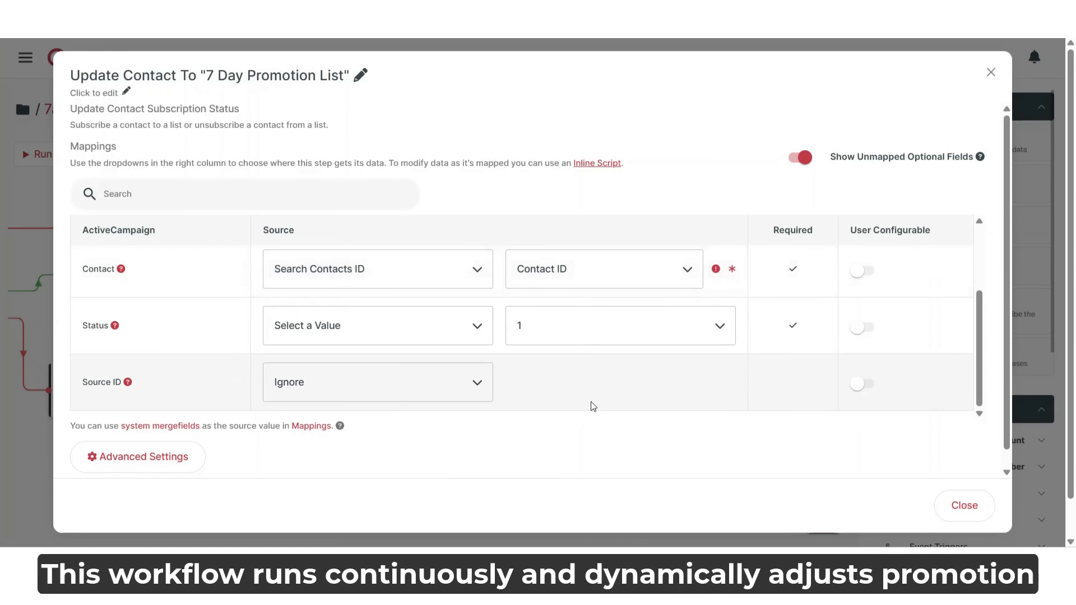
left_click(971, 507)
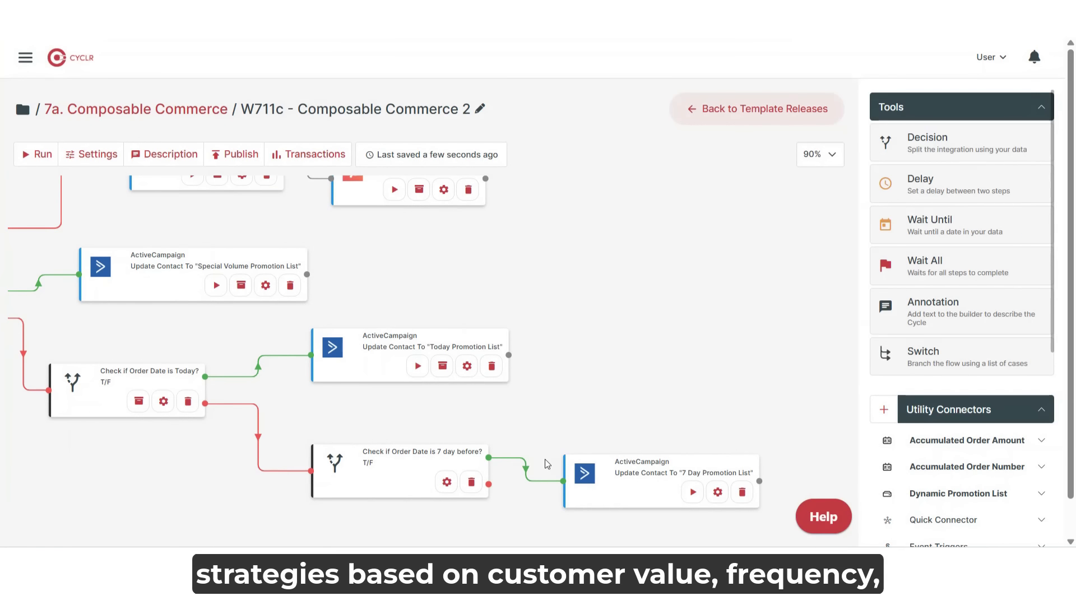
Open the W711d - Composable Commerce 3 template from the 7a. Composable Commerce folder for editing
scroll(545, 446, "down", 4)
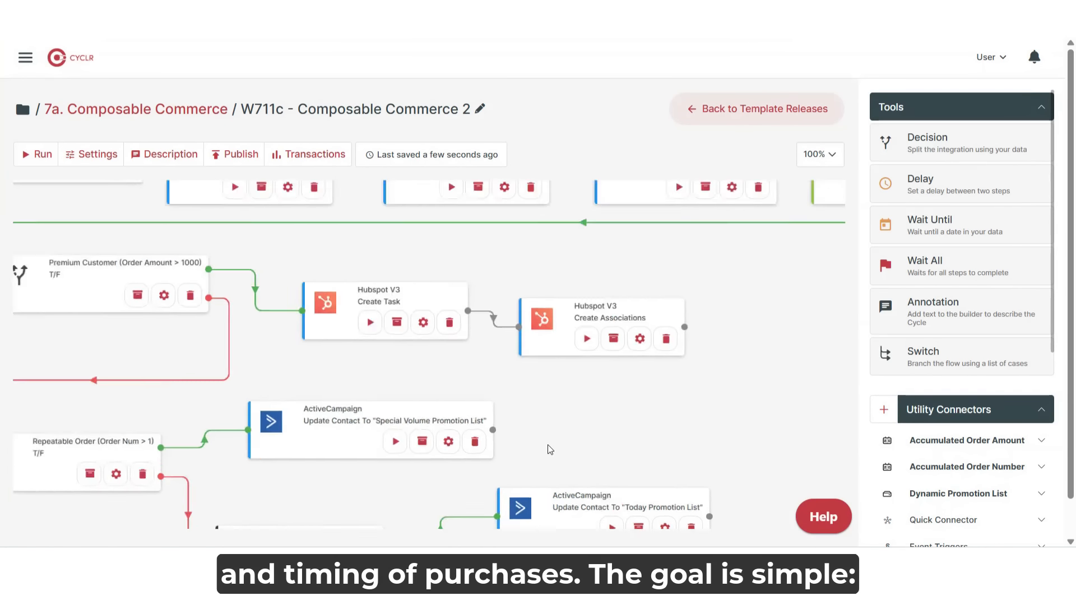
scroll(547, 445, "up", 1)
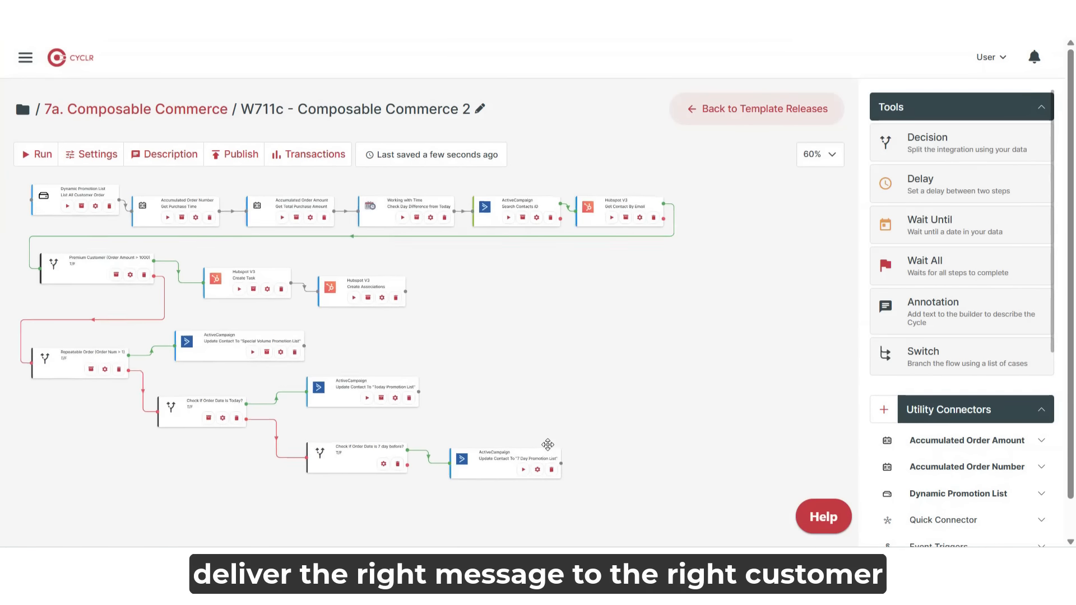
left_click_drag(632, 431, 631, 423)
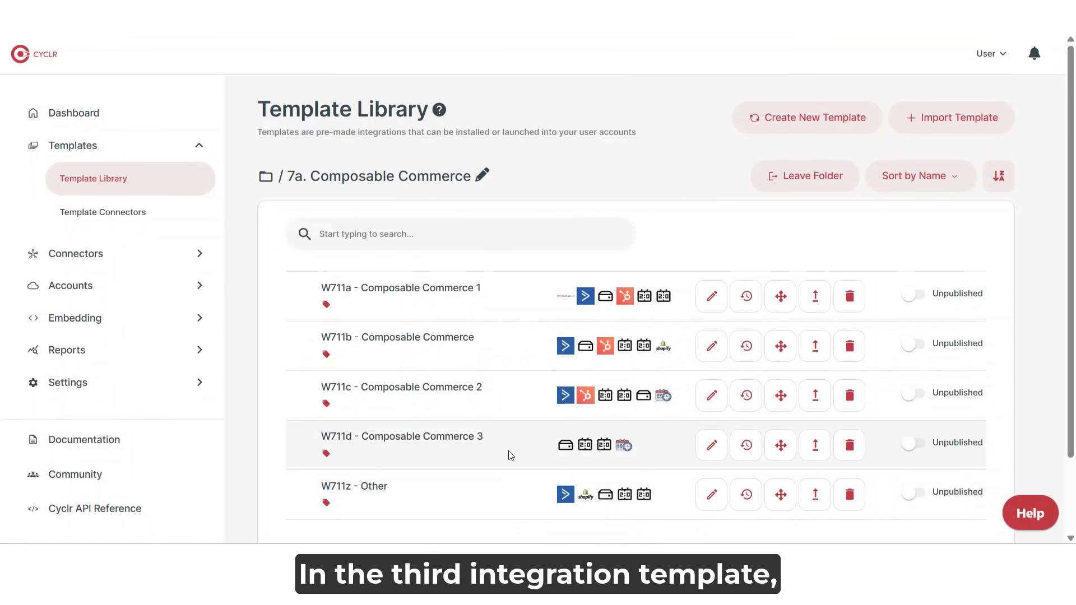
left_click(711, 445)
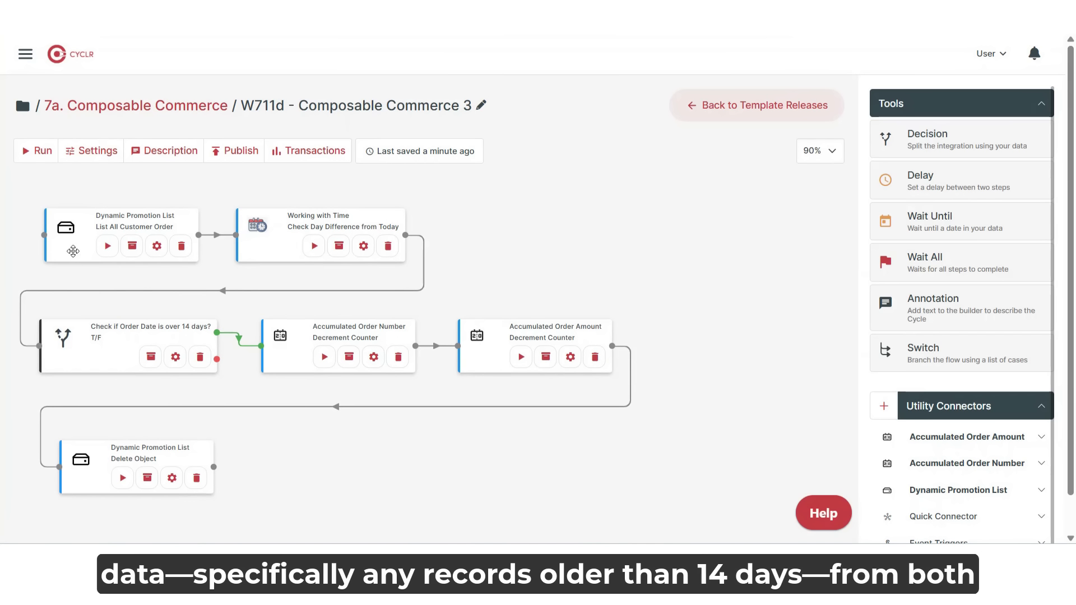
Examine the step data of List All Customer Order, expanding a response's object and its nested Value object
left_click_drag(72, 246, 63, 236)
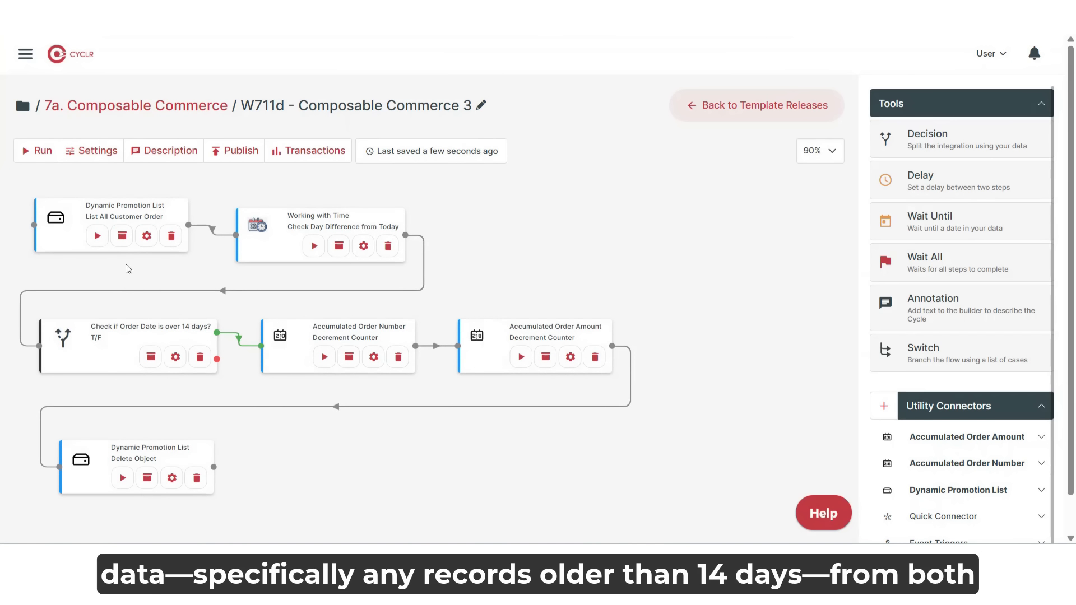
left_click(121, 236)
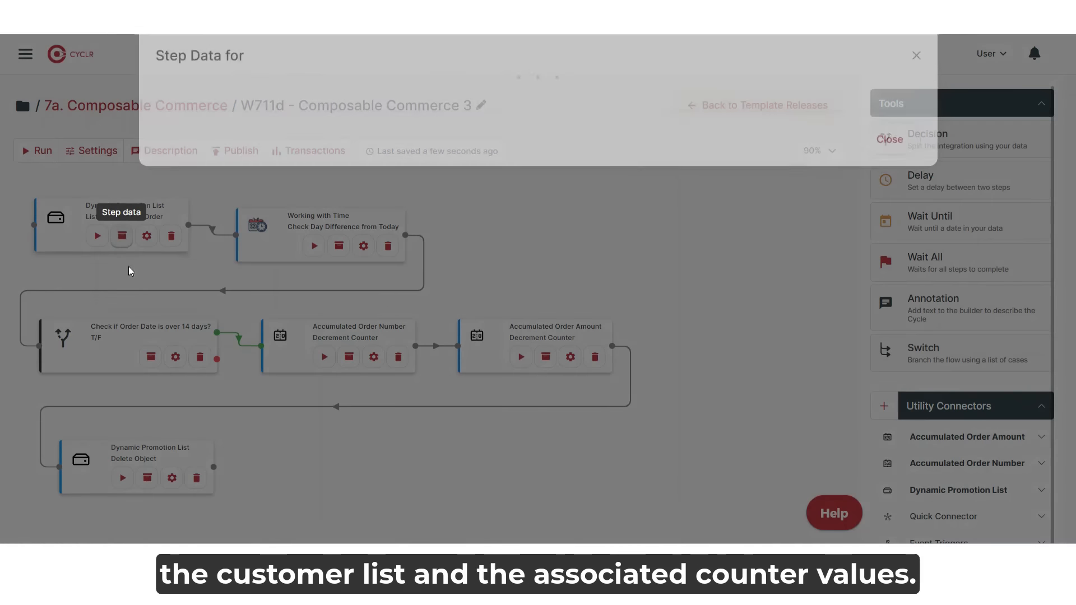
scroll(304, 312, "down", 7)
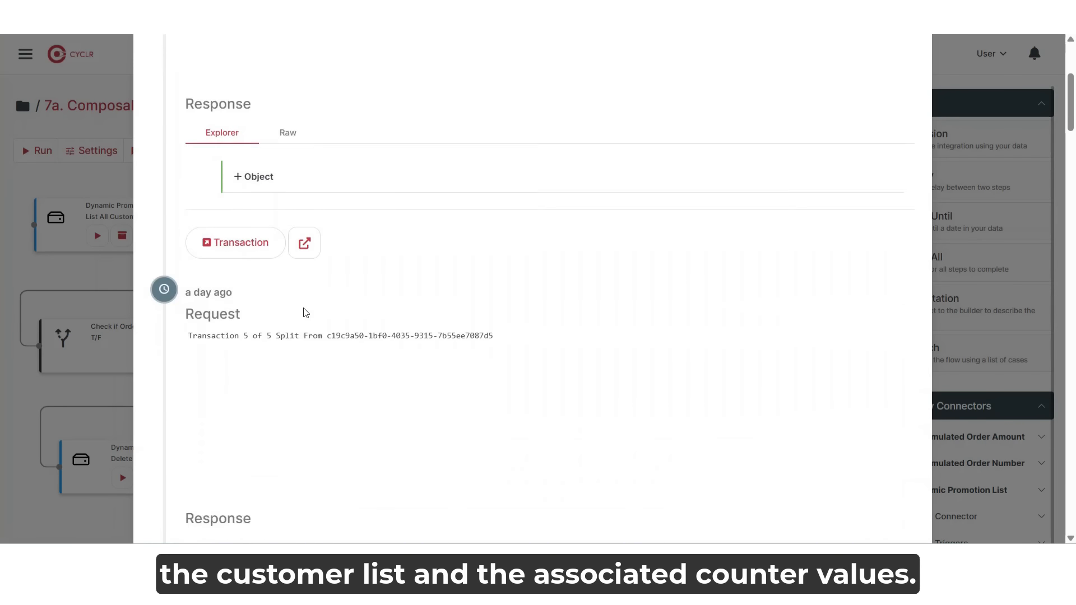
scroll(303, 313, "down", 3)
left_click(259, 288)
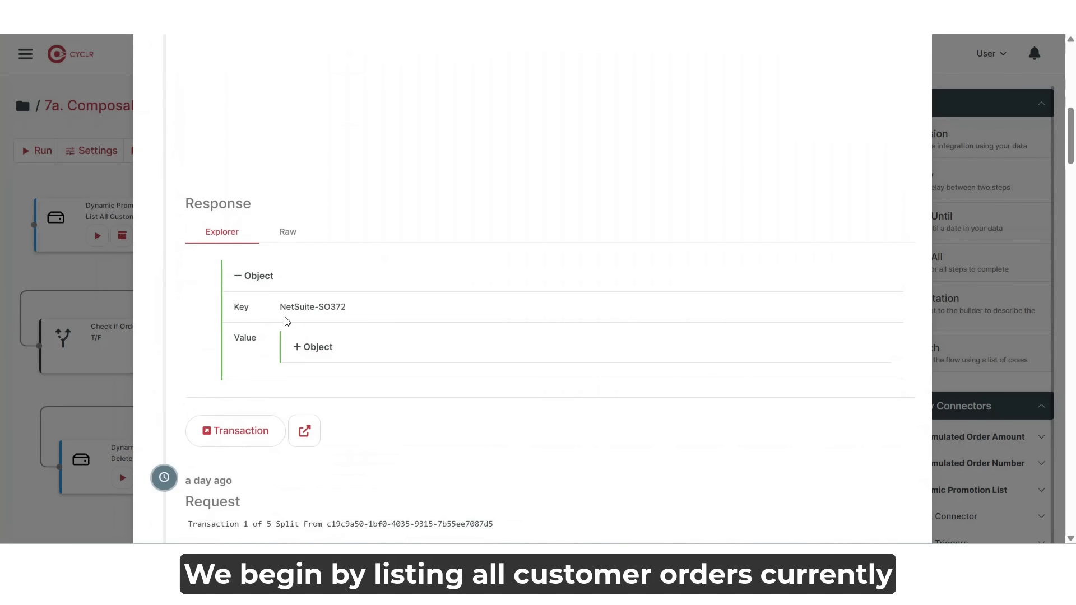
scroll(323, 241, "down", 3)
left_click(313, 216)
scroll(406, 314, "up", 10)
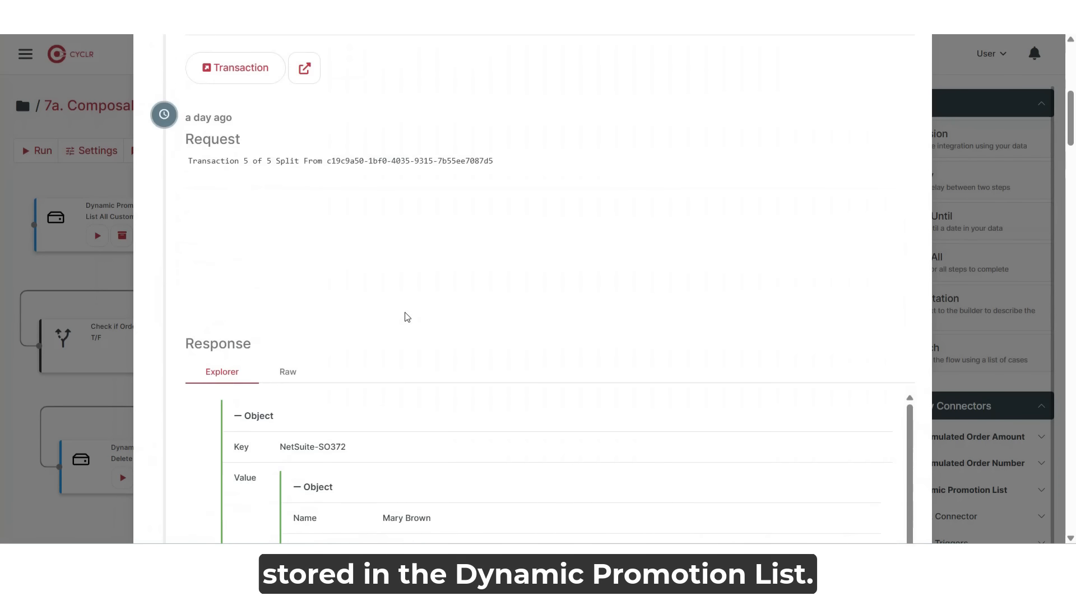
left_click(910, 77)
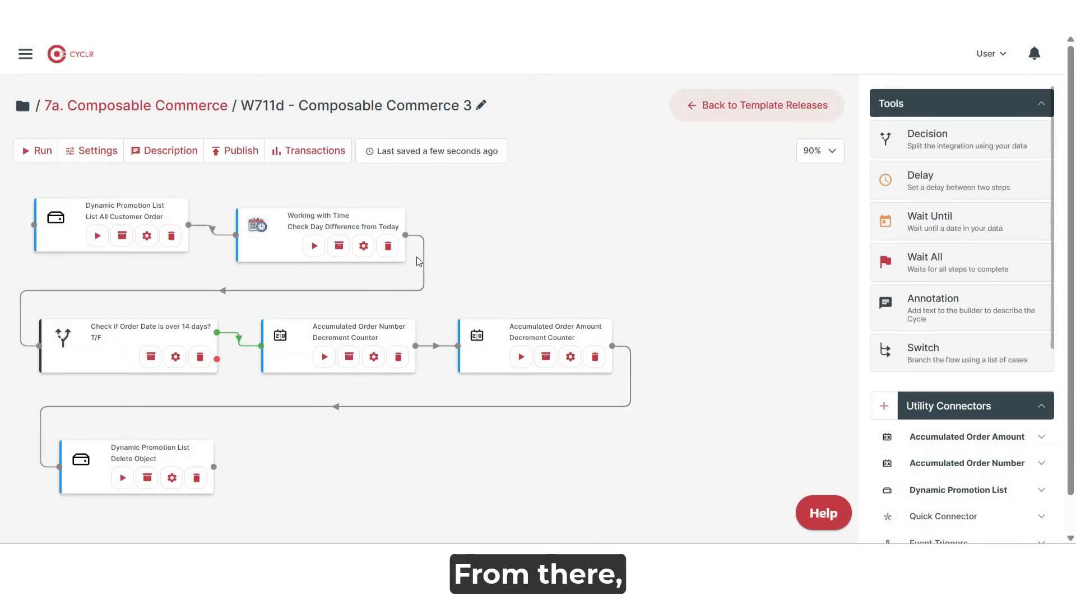
Examine the dayDifference values in the step data of Check Day Difference from Today
left_click_drag(302, 258, 304, 248)
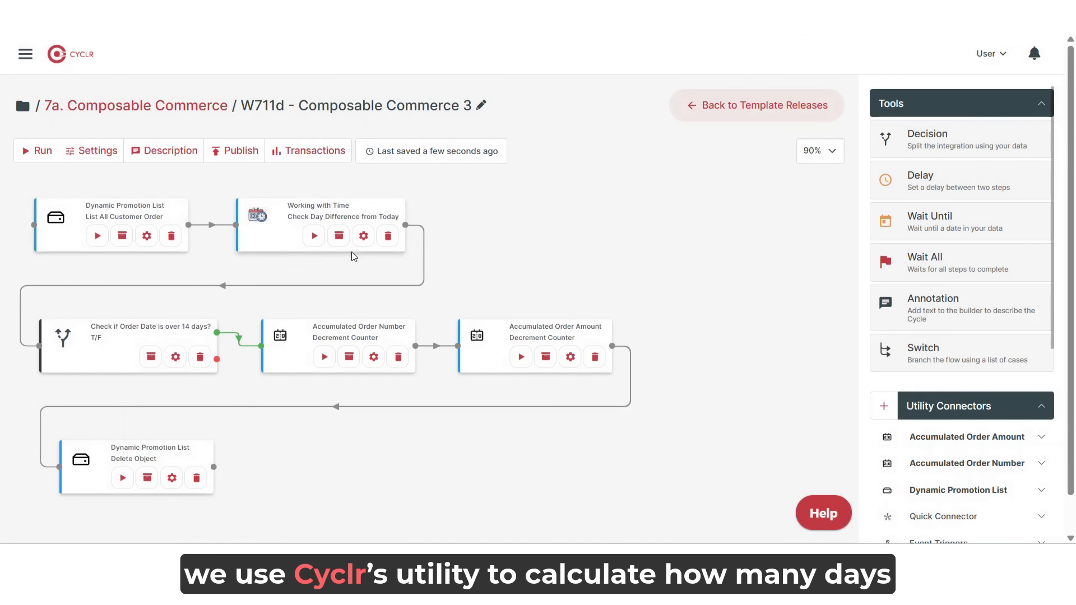
left_click(338, 244)
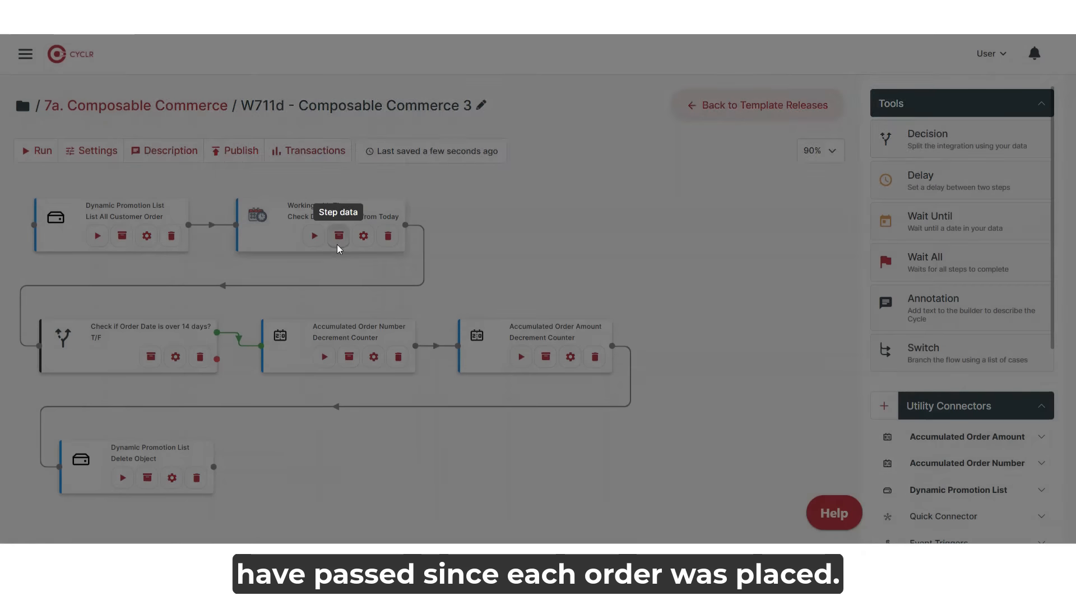
scroll(291, 291, "down", 2)
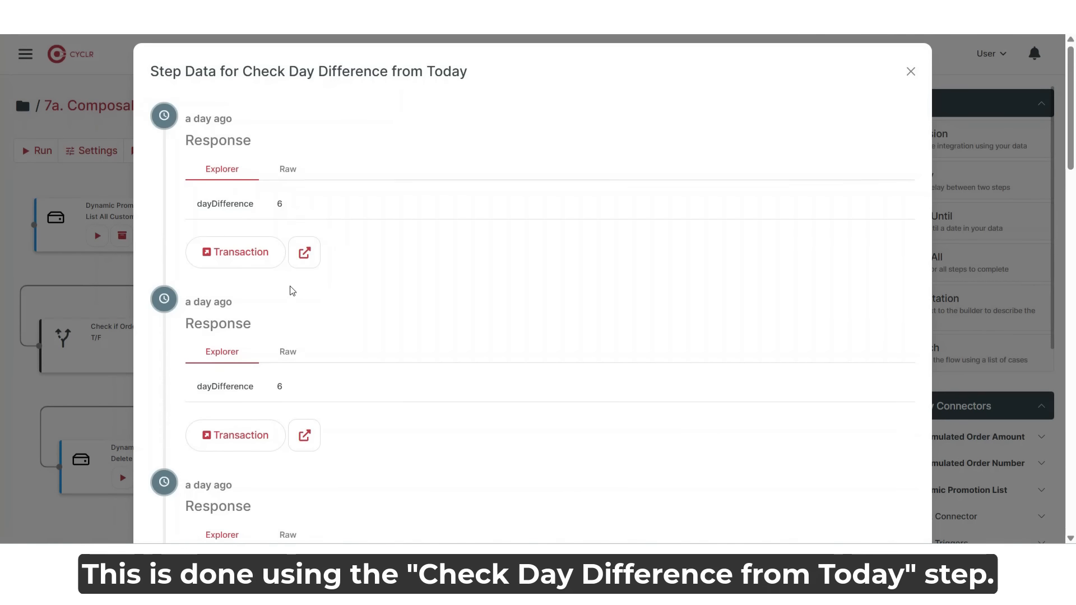
scroll(292, 310, "down", 1)
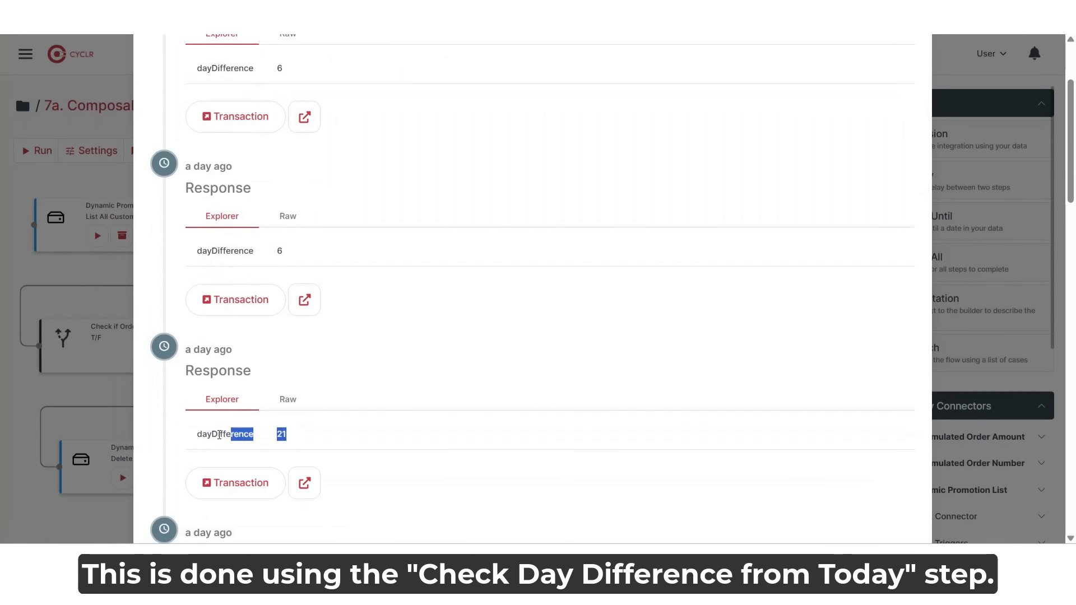
left_click_drag(219, 435, 189, 440)
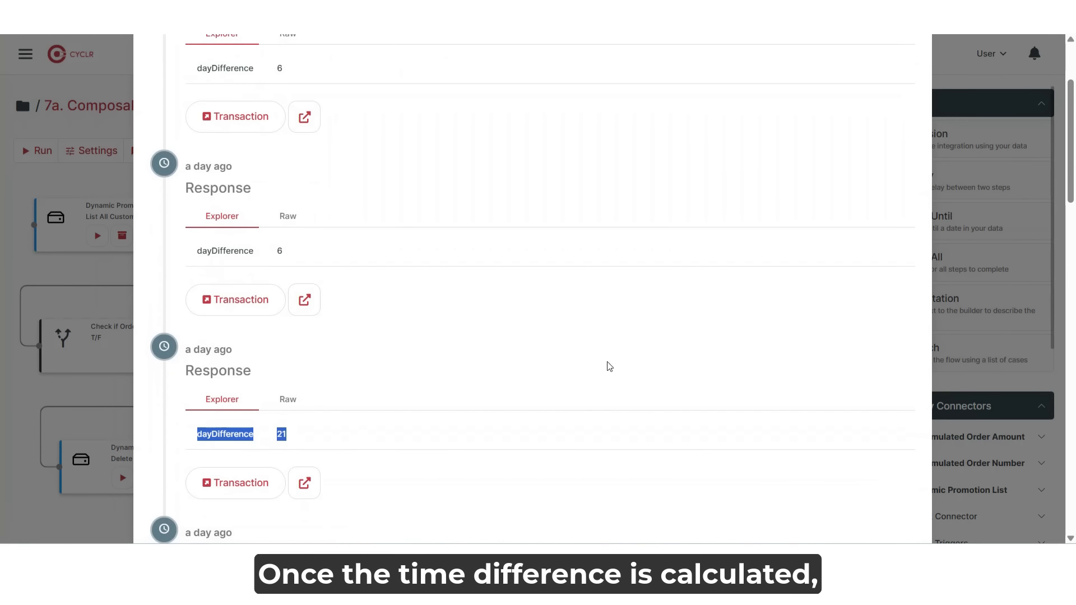
Close the day difference step data and shift the "Check if Order Date is over 14 days?" decision slightly up and left on the canvas
scroll(903, 77, "up", 4)
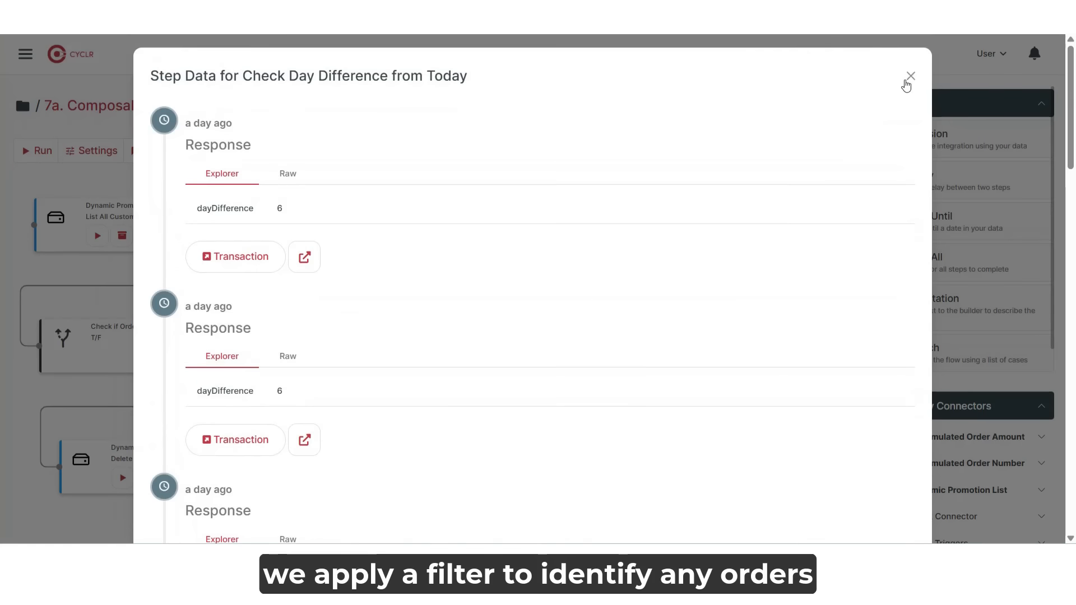
left_click(910, 77)
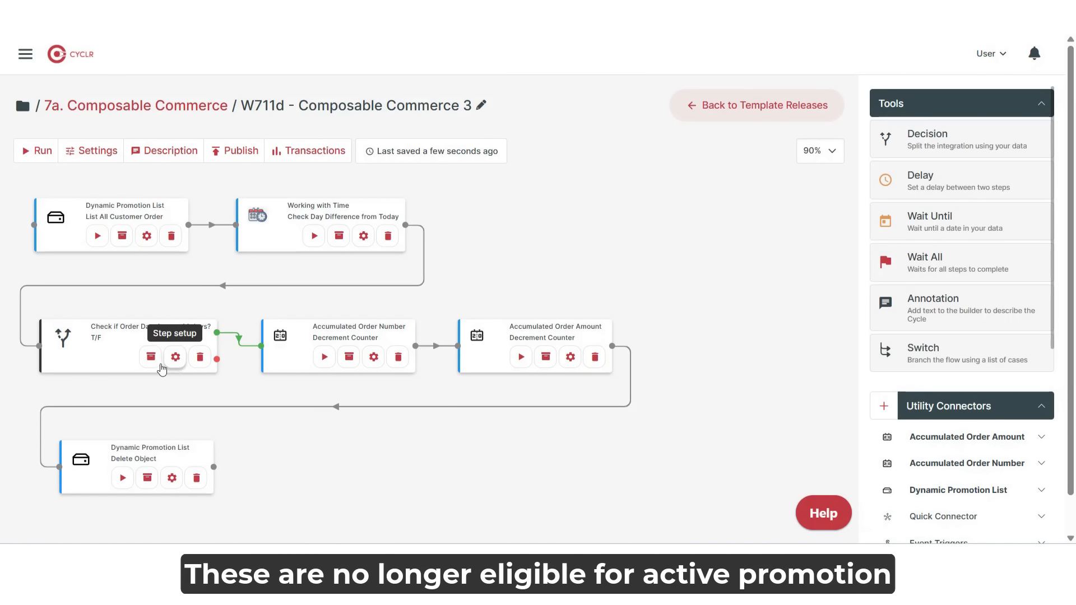
left_click_drag(162, 369, 157, 363)
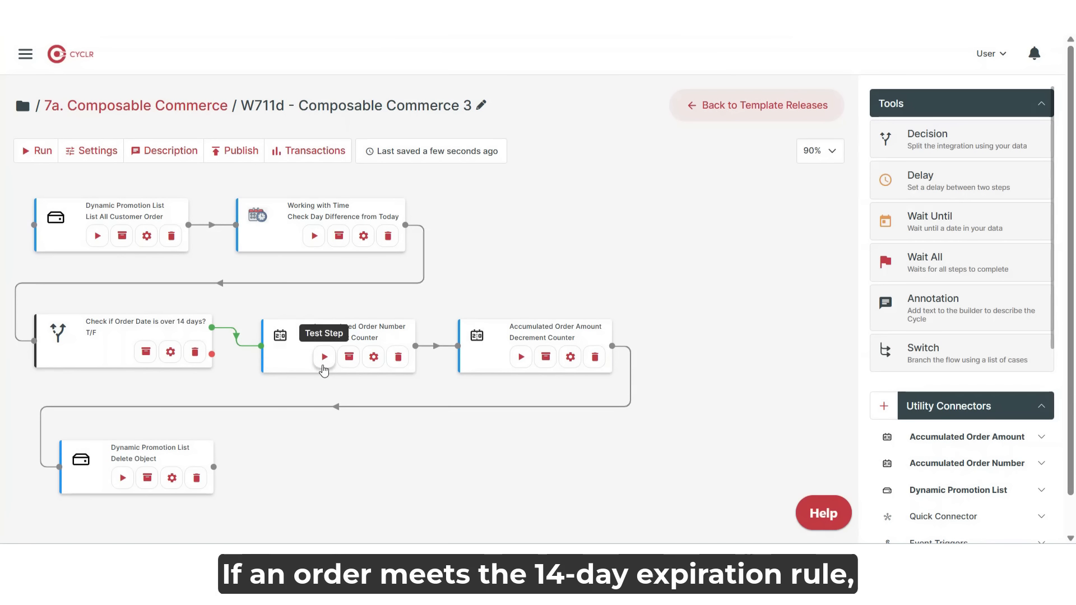
Examine the key and value in the step data of the Accumulated Order Number Decrement Counter
left_click(350, 359)
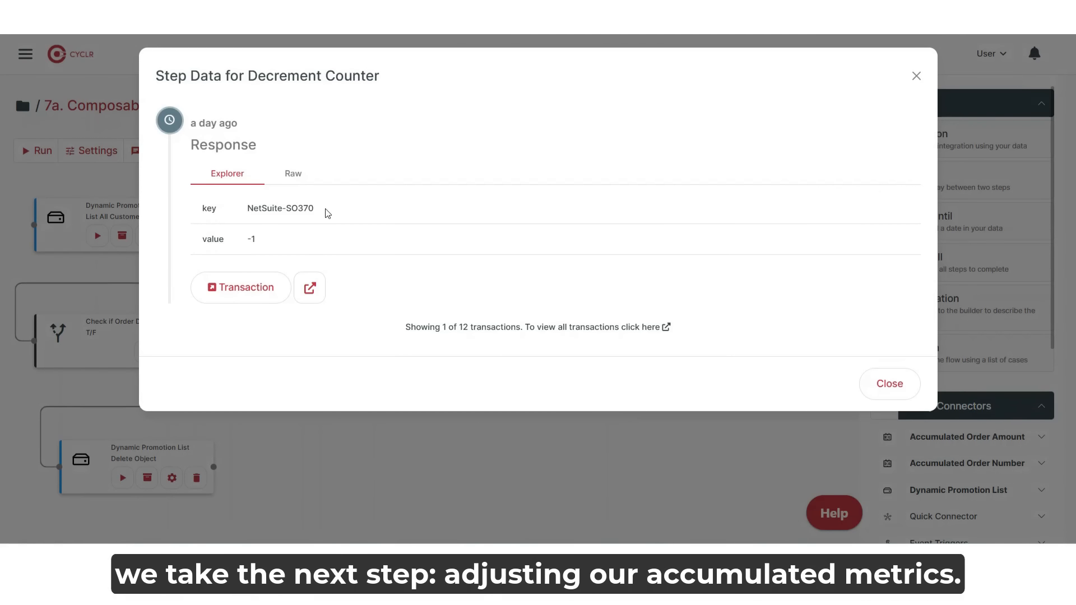
left_click_drag(325, 209, 248, 209)
left_click(257, 241)
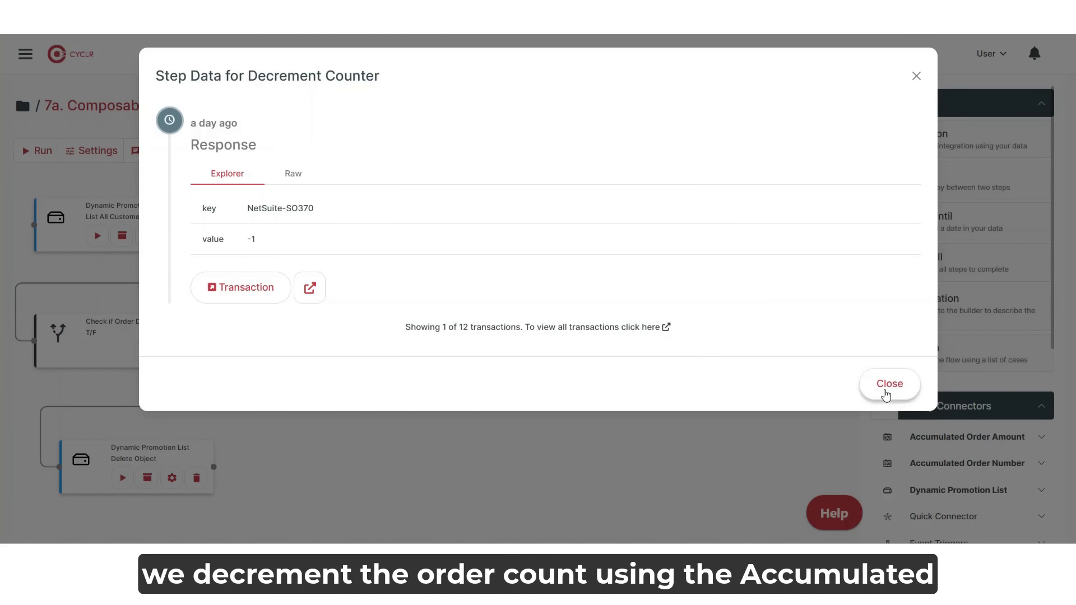
left_click(886, 387)
Examine the step data of the Accumulated Order Amount Decrement Counter
left_click_drag(500, 356, 496, 356)
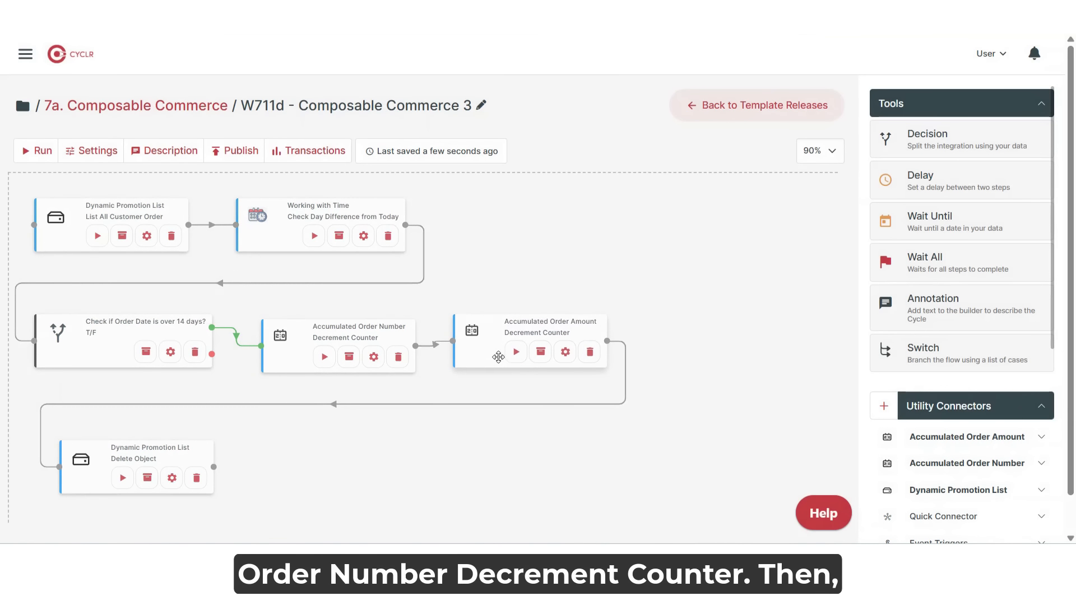
left_click(539, 357)
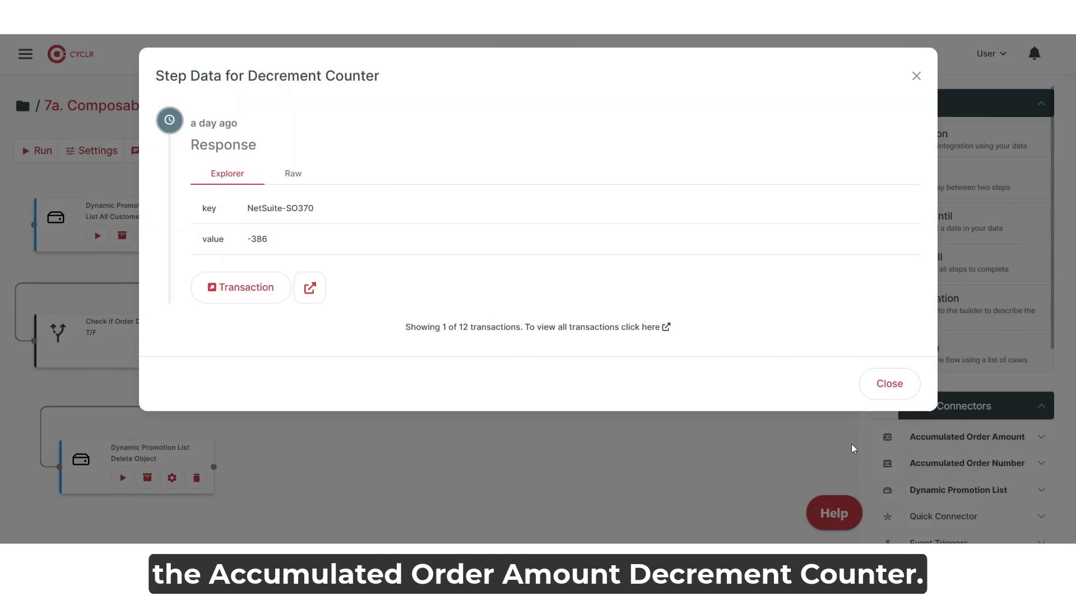
left_click(890, 397)
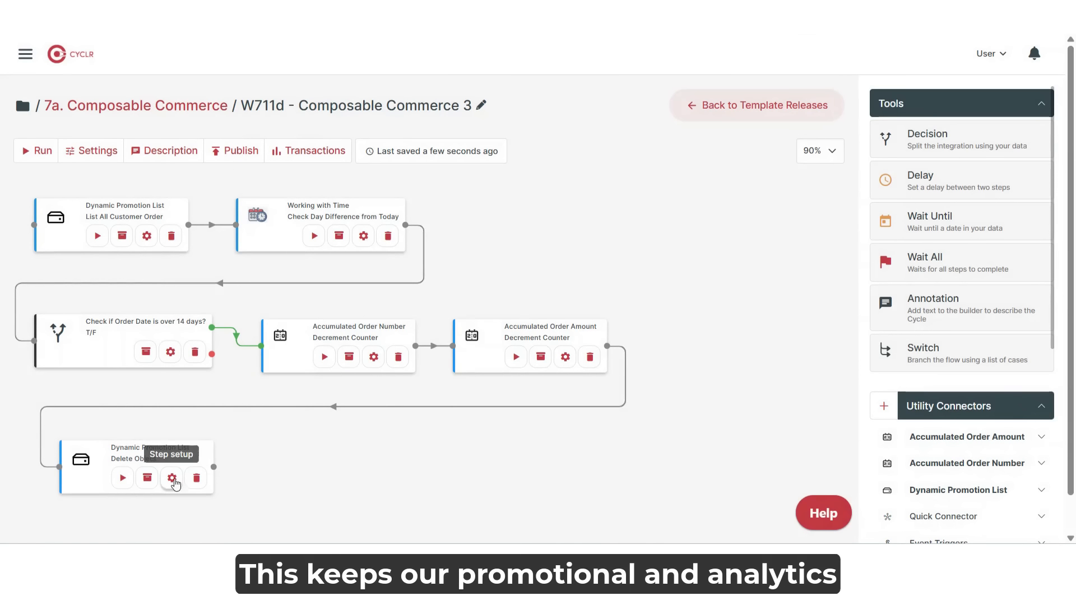
Review the Key mapping in the setup of the Dynamic Promotion List step Delete Object
left_click_drag(178, 459, 173, 454)
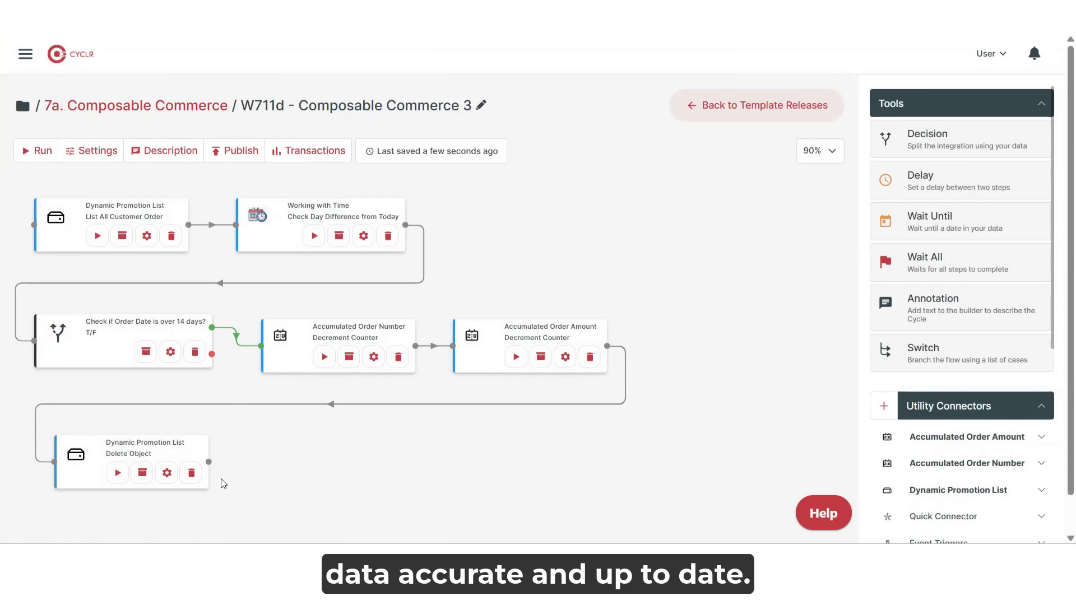
left_click(162, 478)
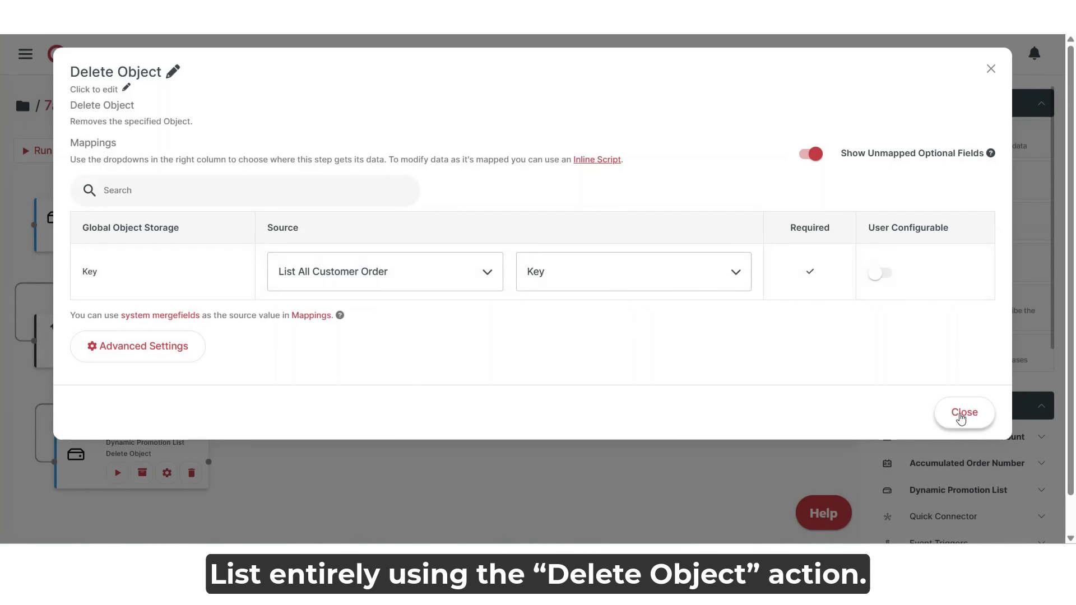
left_click(961, 418)
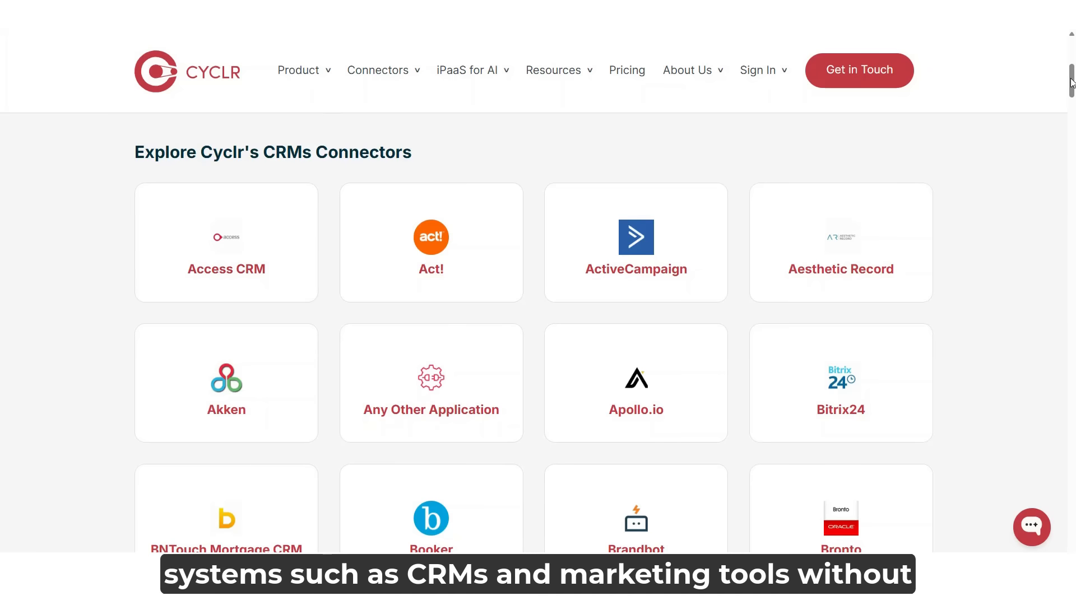
Browse Cyclr's CRM connectors page and look over the W711a - Composable Commerce workflow at a reduced zoom
left_click_drag(1072, 82, 1042, 151)
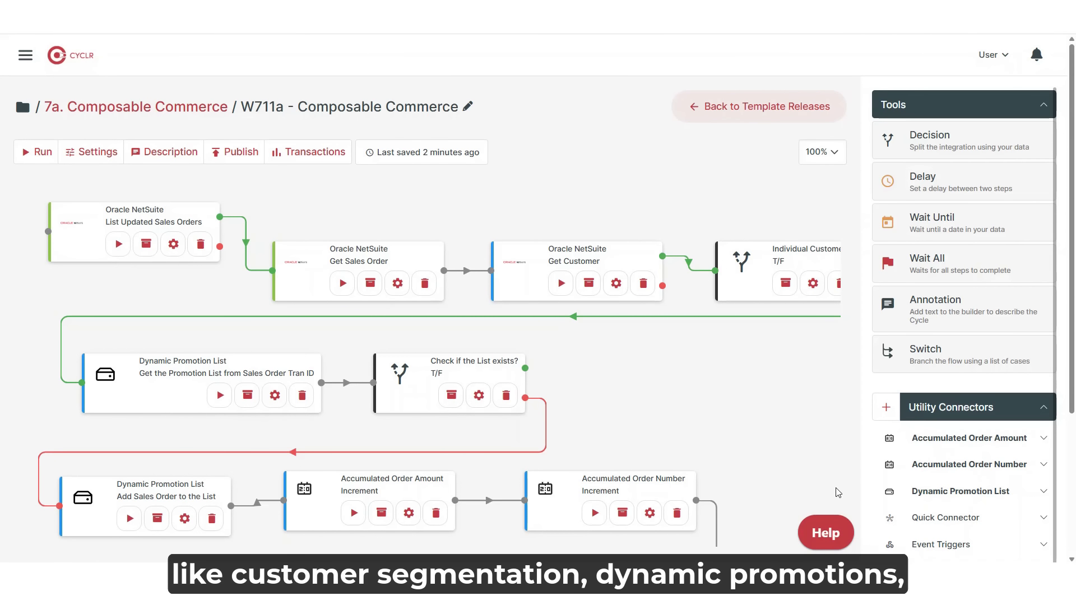
scroll(838, 493, "down", 3)
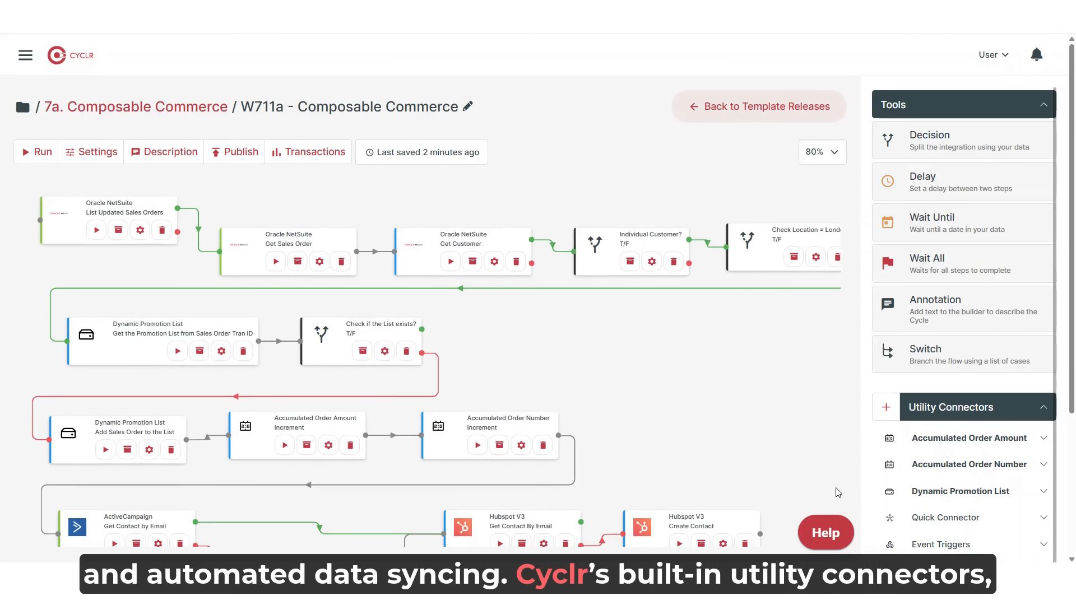
scroll(838, 493, "down", 1)
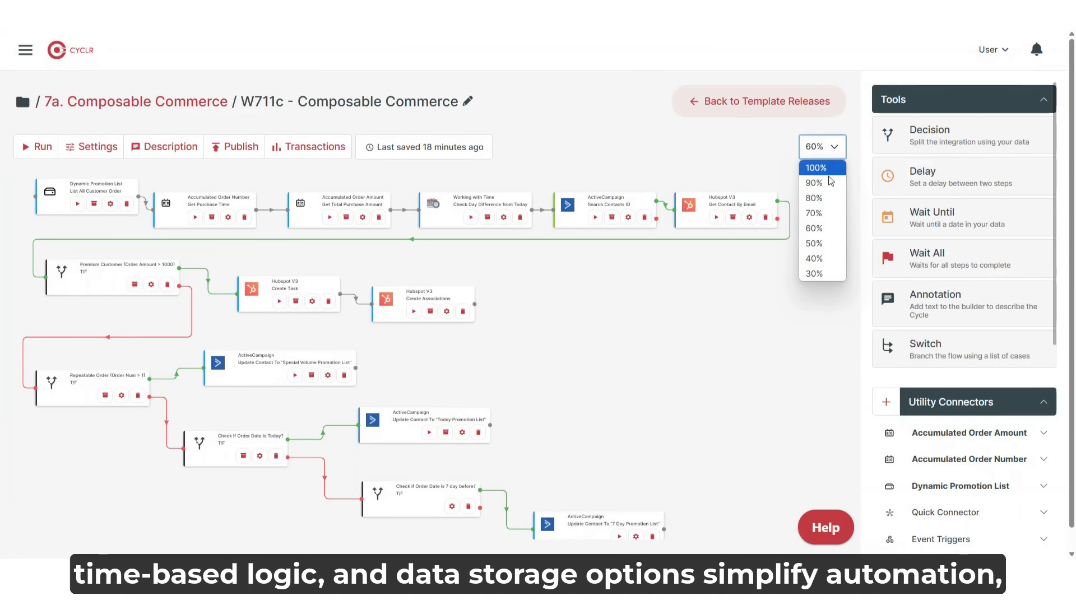
Look over the W711c - Composable Commerce workflow up close at 90% and as a whole at 50%
left_click(826, 183)
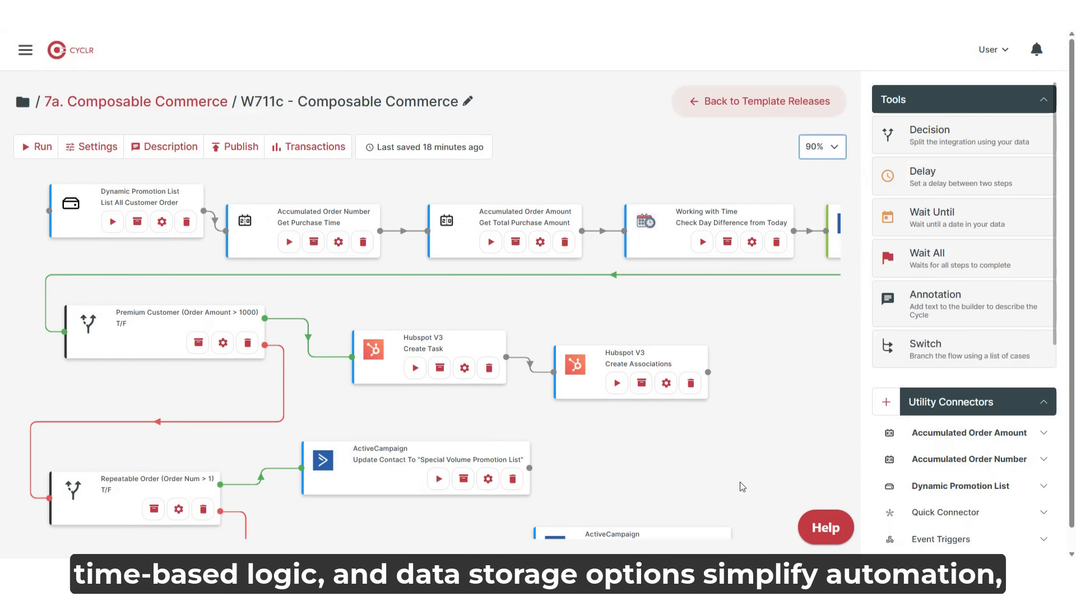
left_click_drag(720, 460, 614, 239)
left_click_drag(535, 248, 645, 418)
scroll(646, 418, "down", 3)
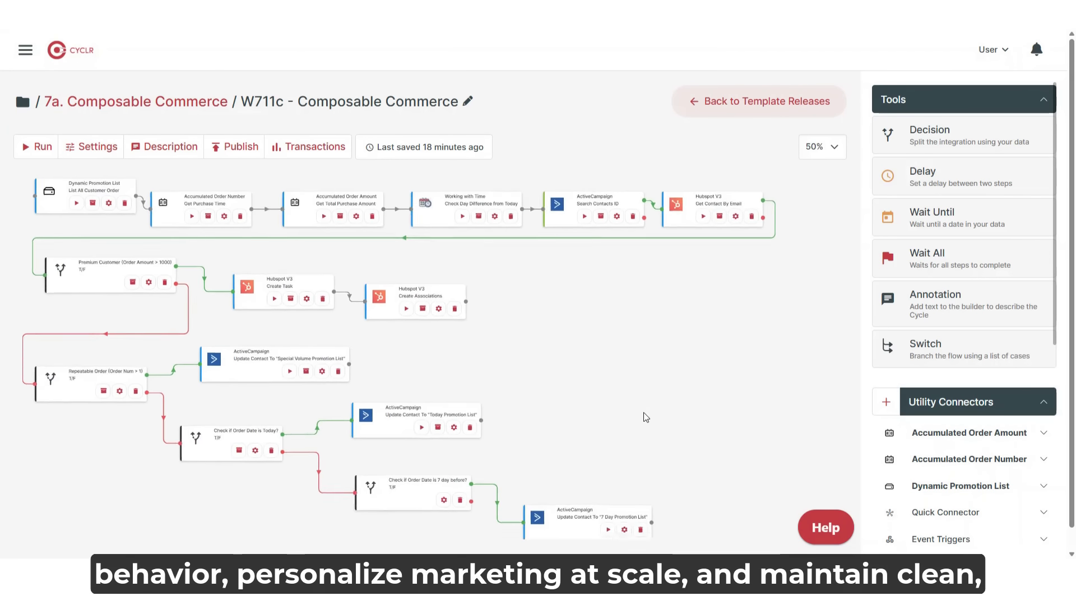